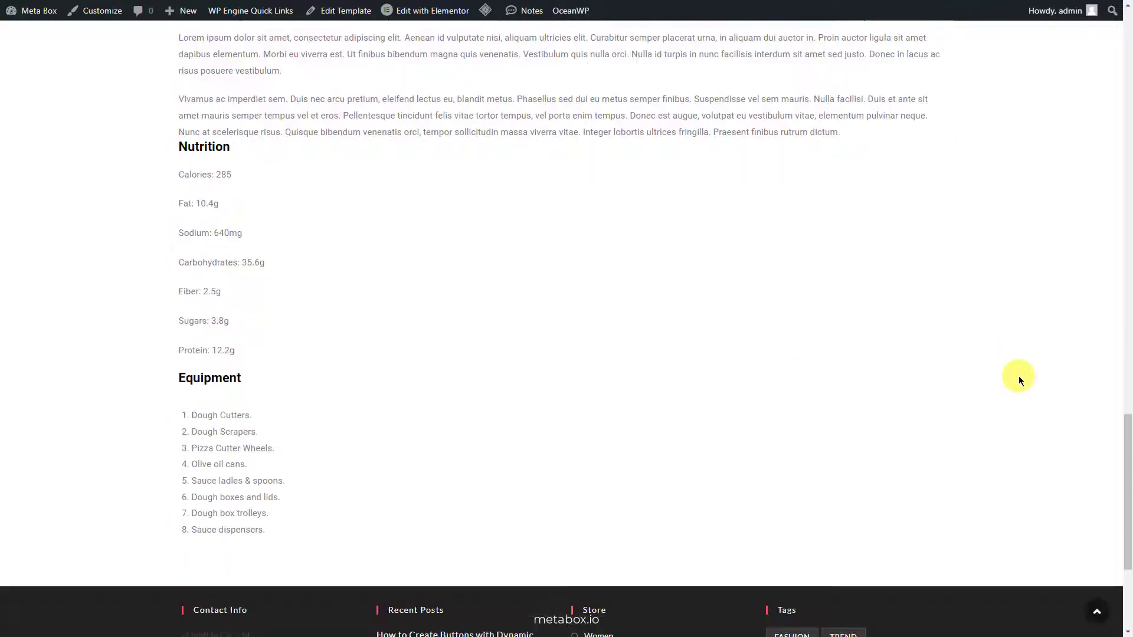
- Look over the published pizza recipe page from the equipment list back up through the video and cooking steps
scroll(1019, 377, "up", 20)
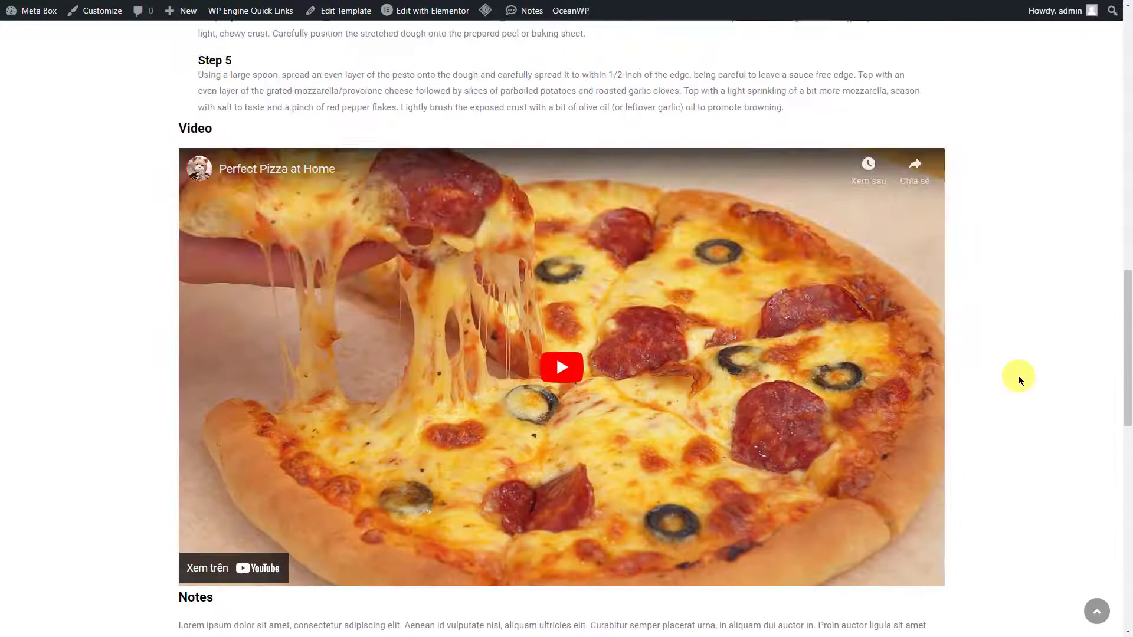
scroll(1019, 376, "up", 8)
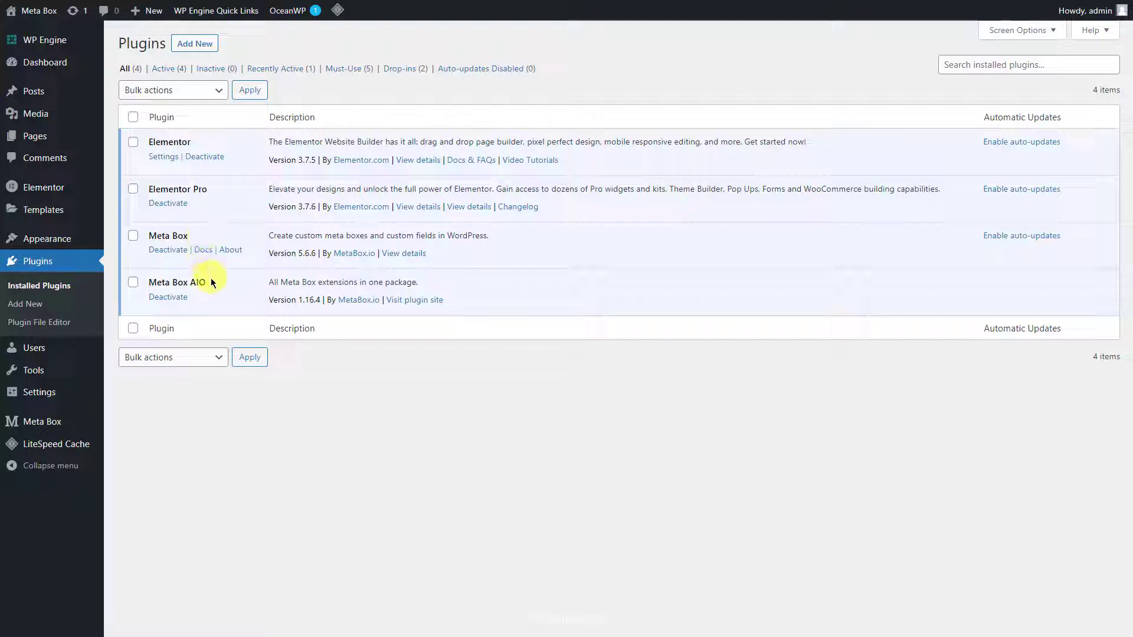
- Open the Meta Box extensions list and review which extensions are enabled
mouse_move(73, 421)
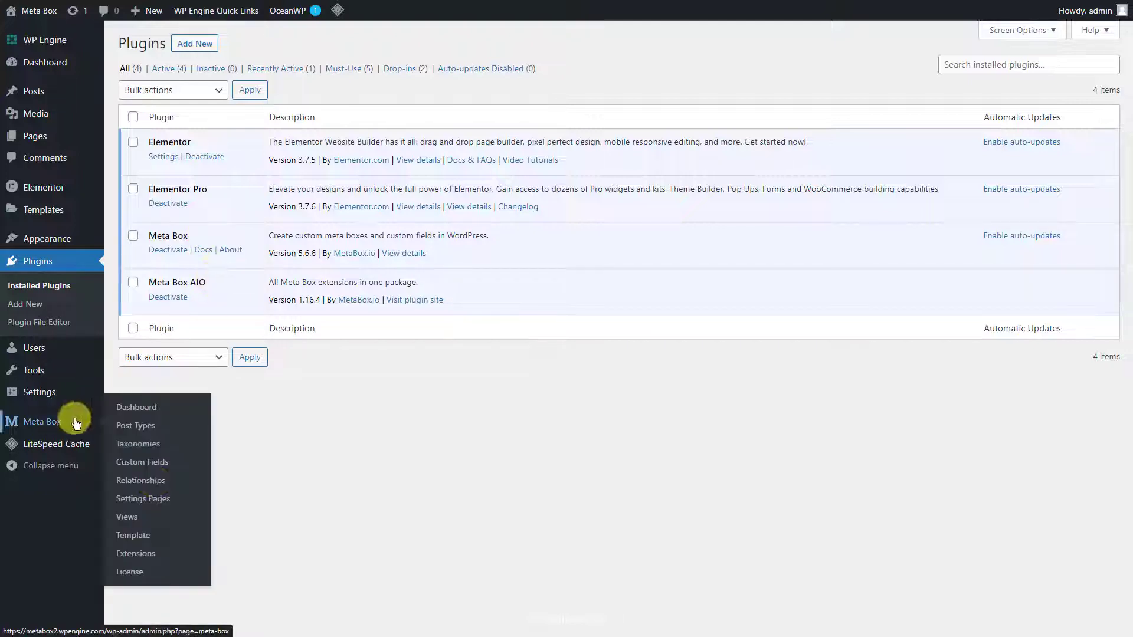
left_click(175, 556)
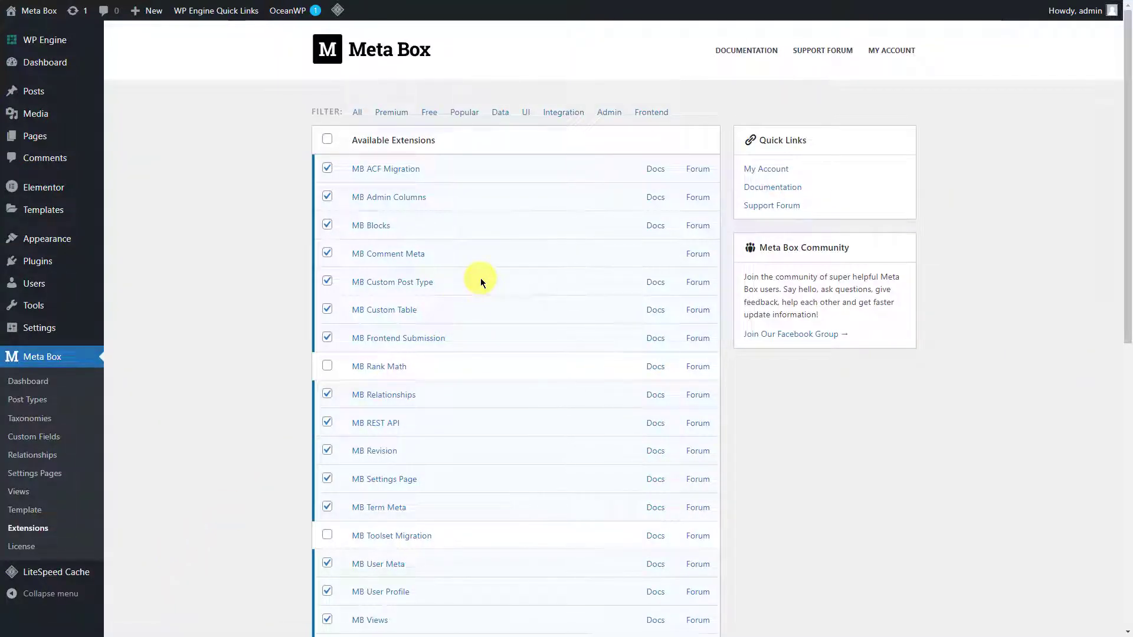
scroll(481, 278, "down", 5)
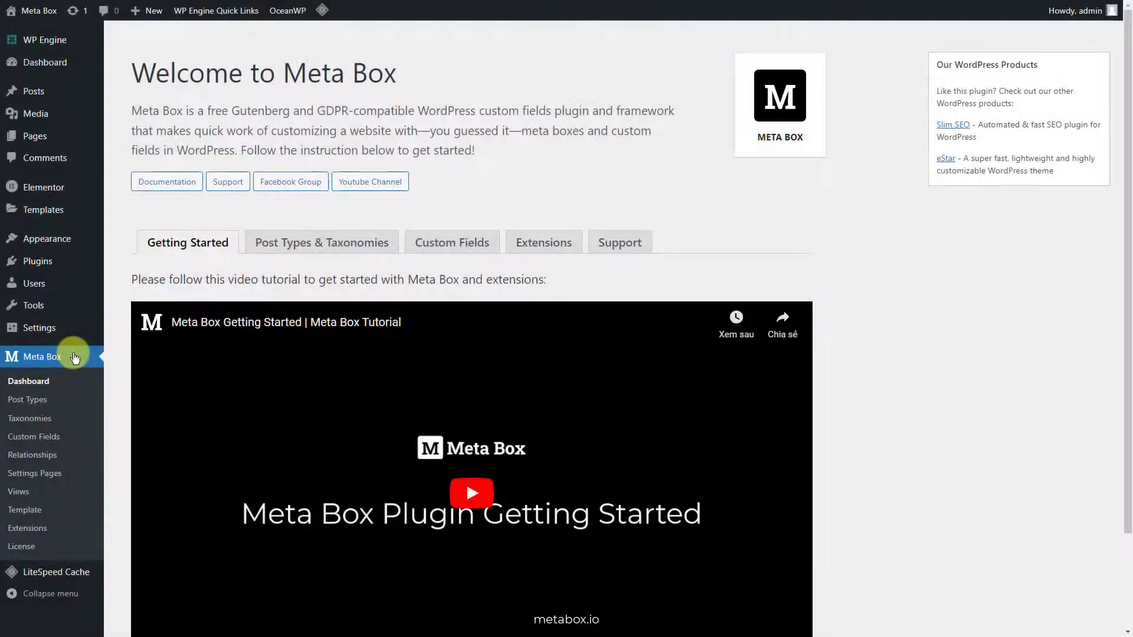
- Create and publish a Meta Box post type with plural name Recipes and singular name Recipe
left_click(75, 401)
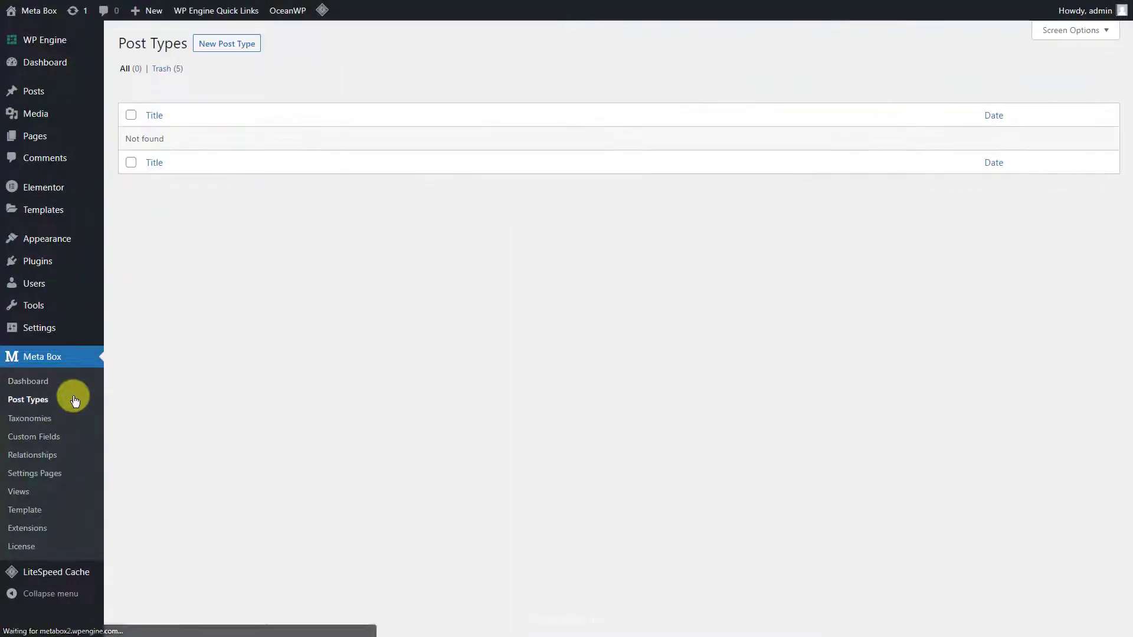
left_click(208, 47)
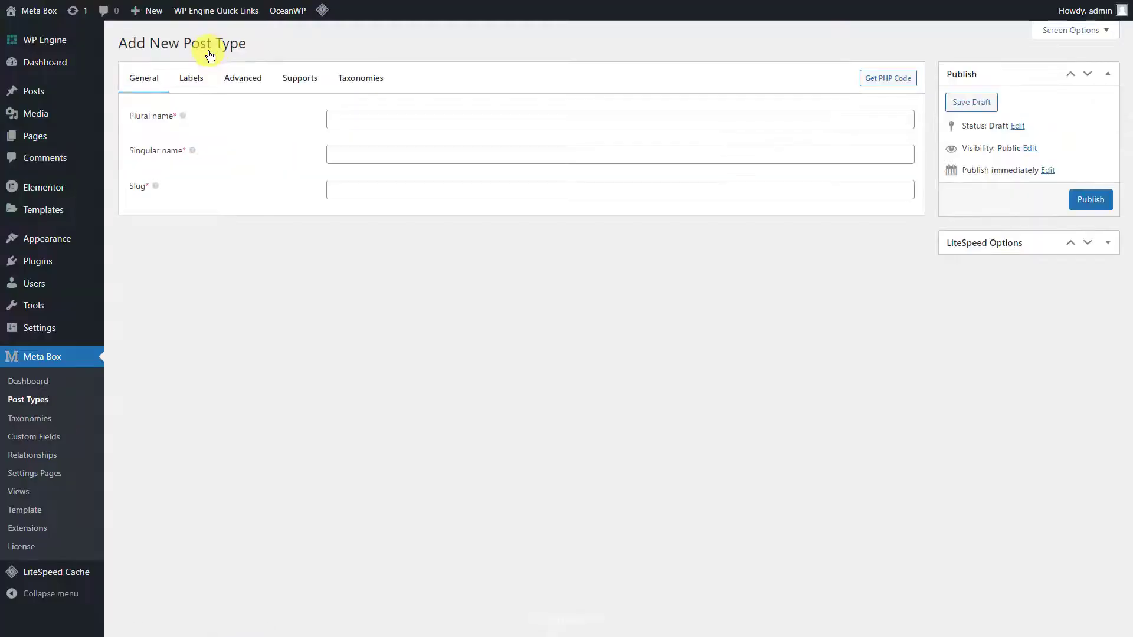
left_click(493, 114)
type("Recipes")
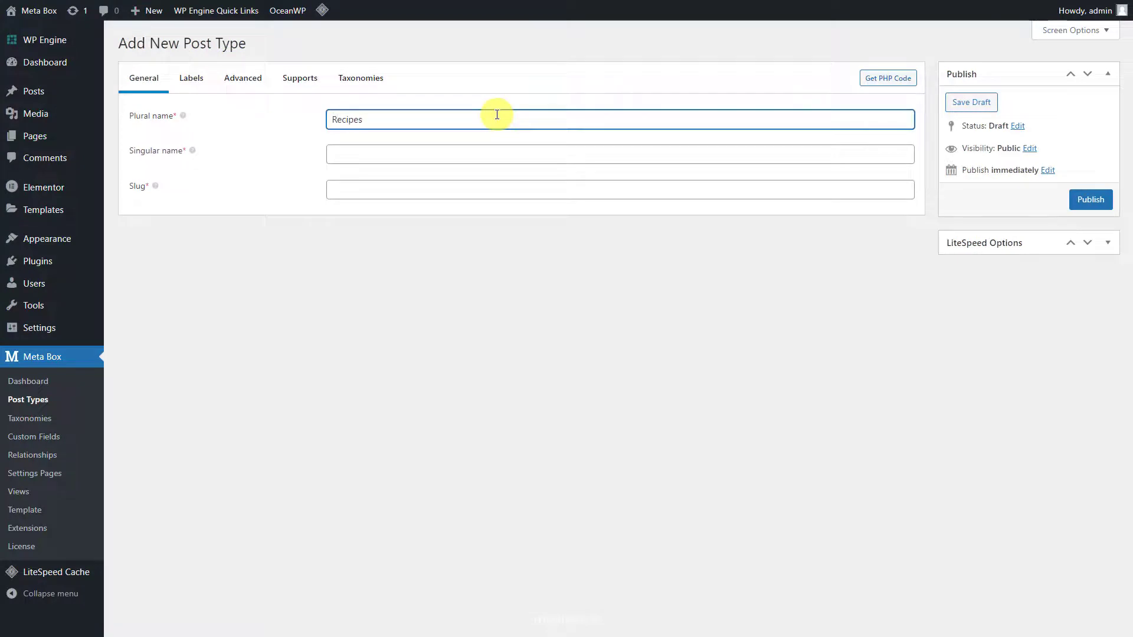
left_click(507, 152)
type("Recipe")
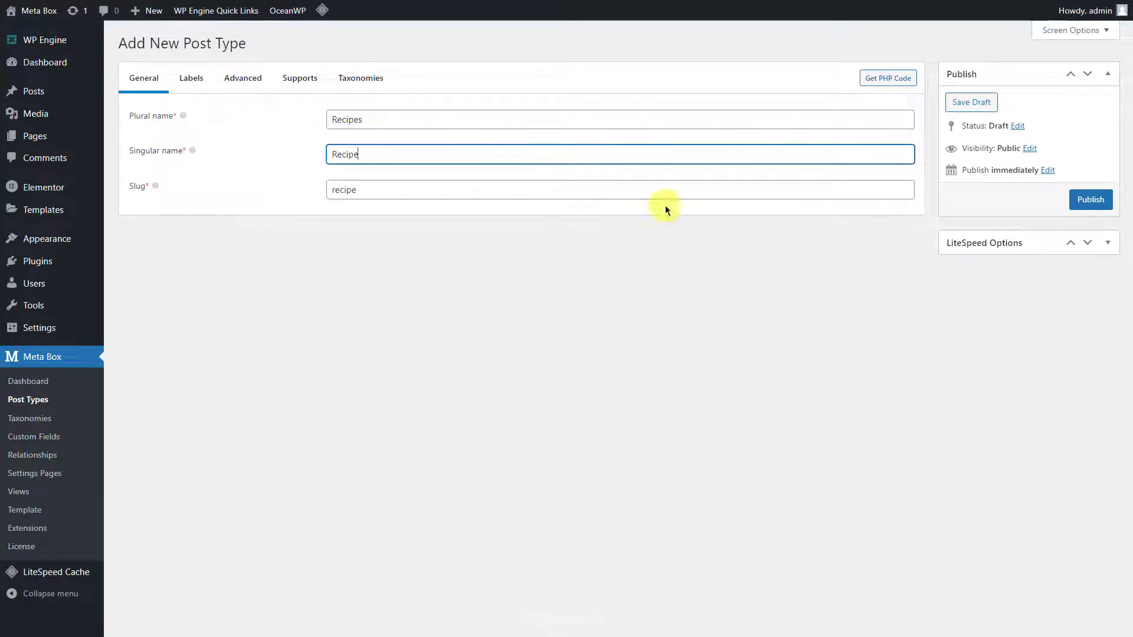
left_click(1075, 208)
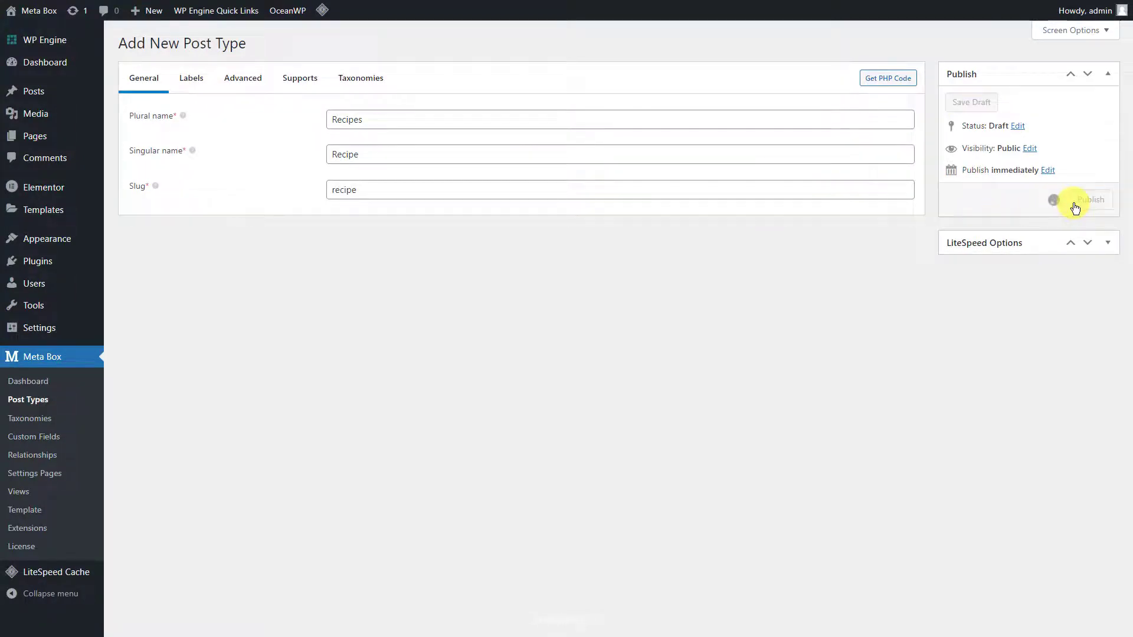
mouse_move(82, 181)
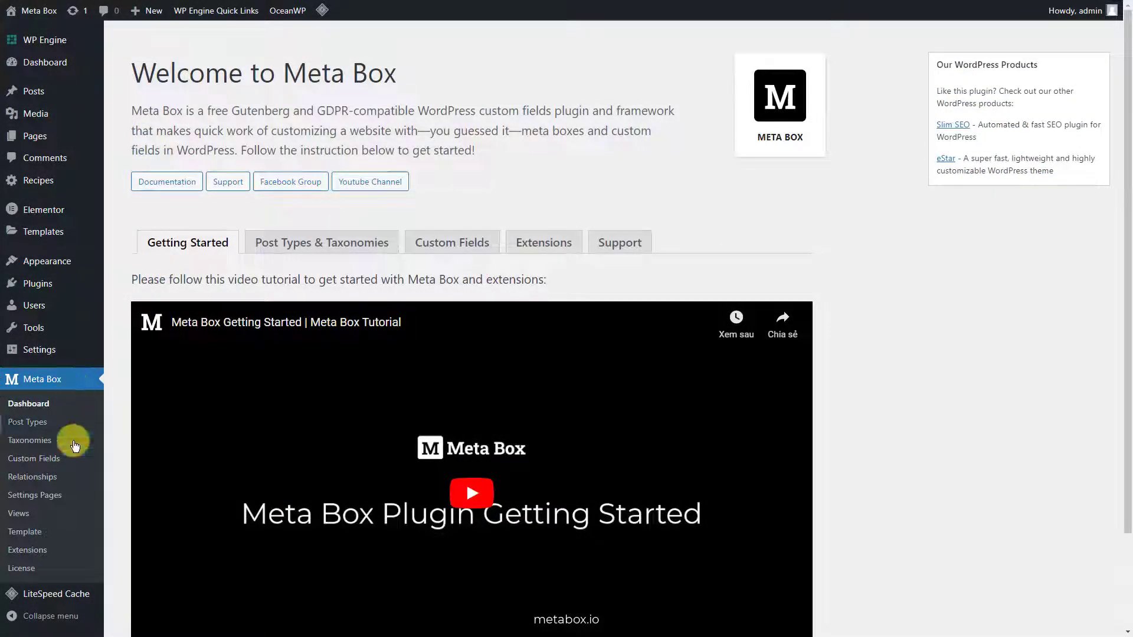
- Create a new custom field group titled Recipe Information
left_click(73, 458)
left_click(233, 52)
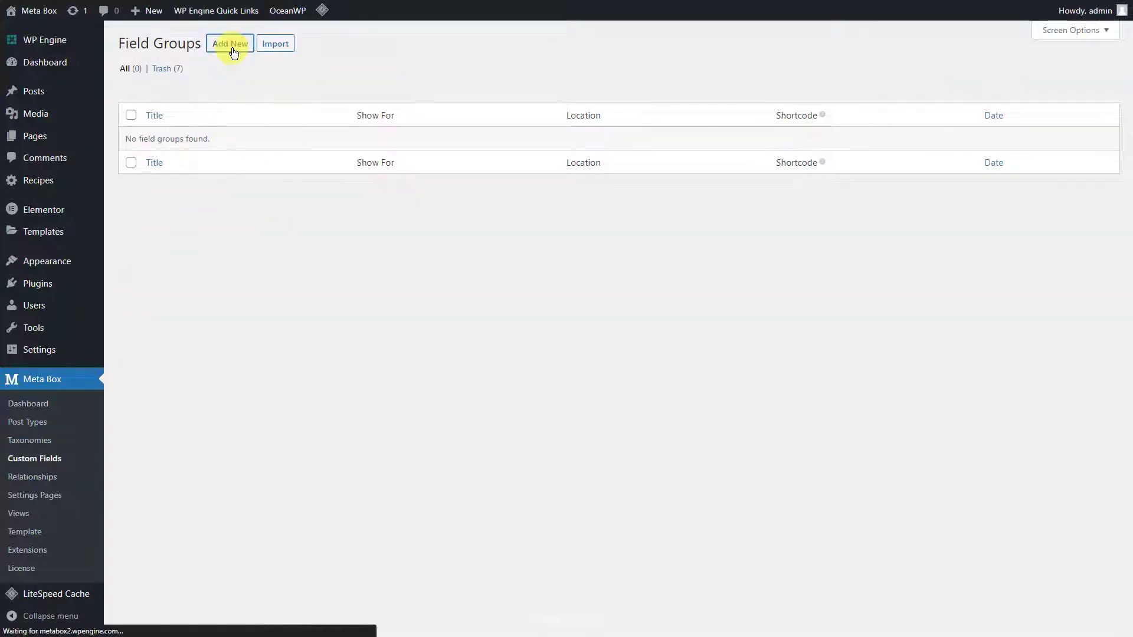
type("Recipe Information")
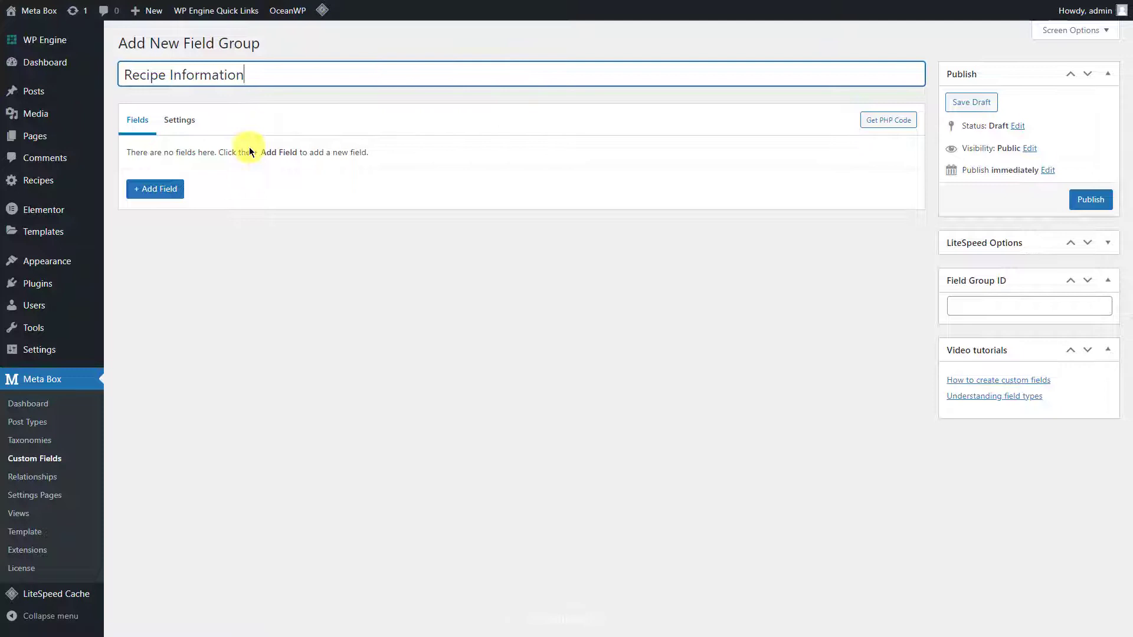
- Add a Text field labelled Prep Time to the field group and collapse its settings
left_click(159, 189)
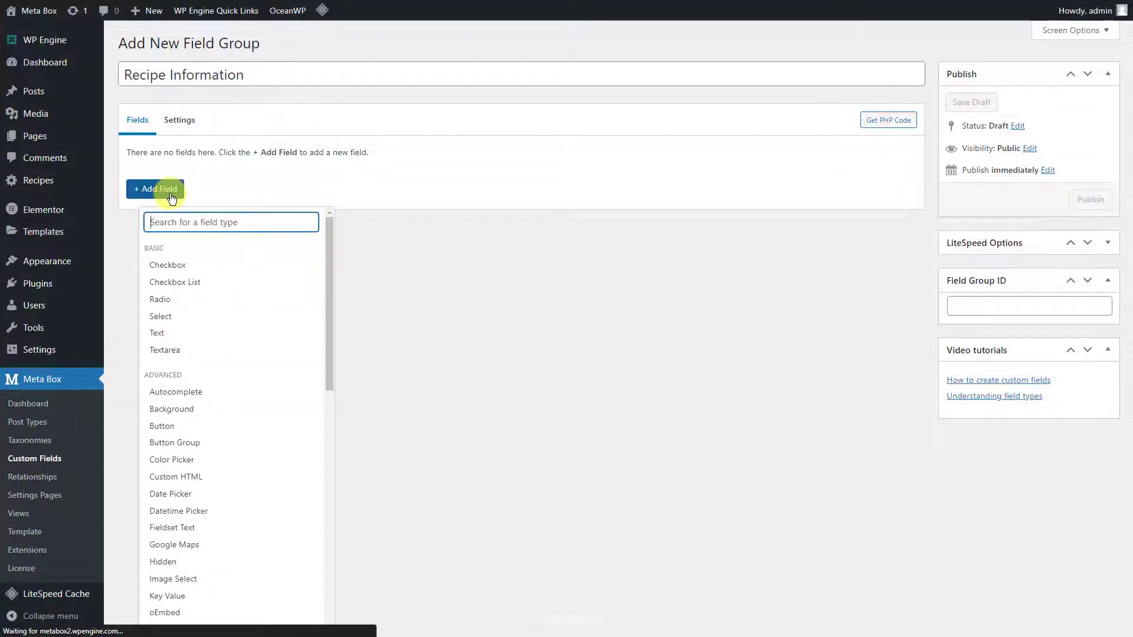
type("text")
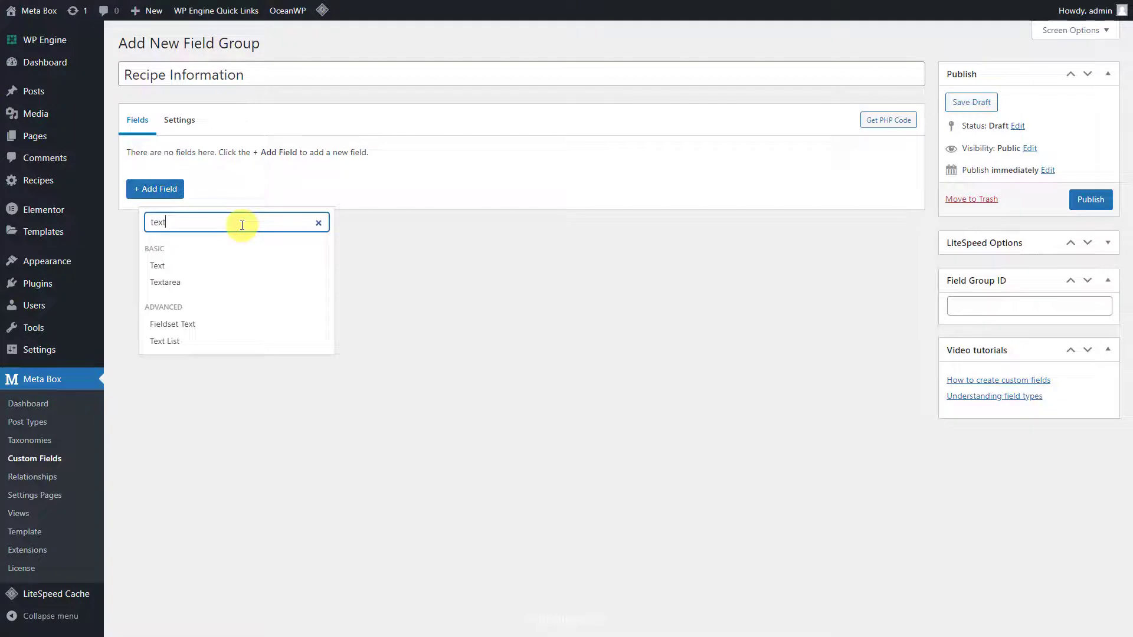
left_click(235, 267)
type("Prep Time")
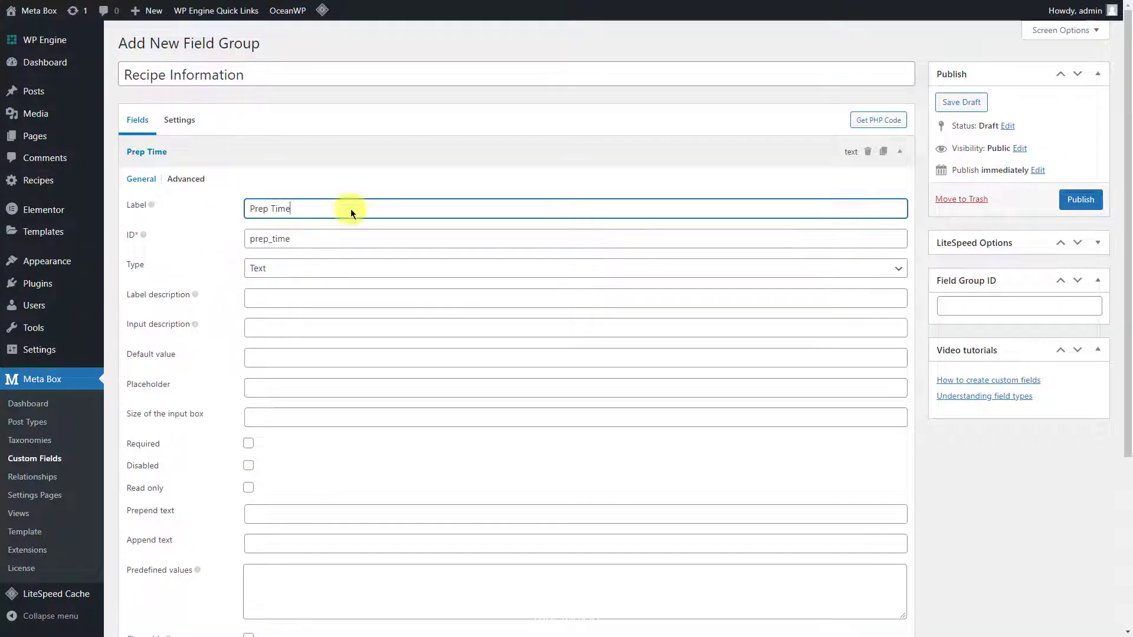
left_click(443, 154)
- Duplicate the Prep Time field, setting the copy's label to Cooking Time and its ID to cooking_time
left_click(883, 152)
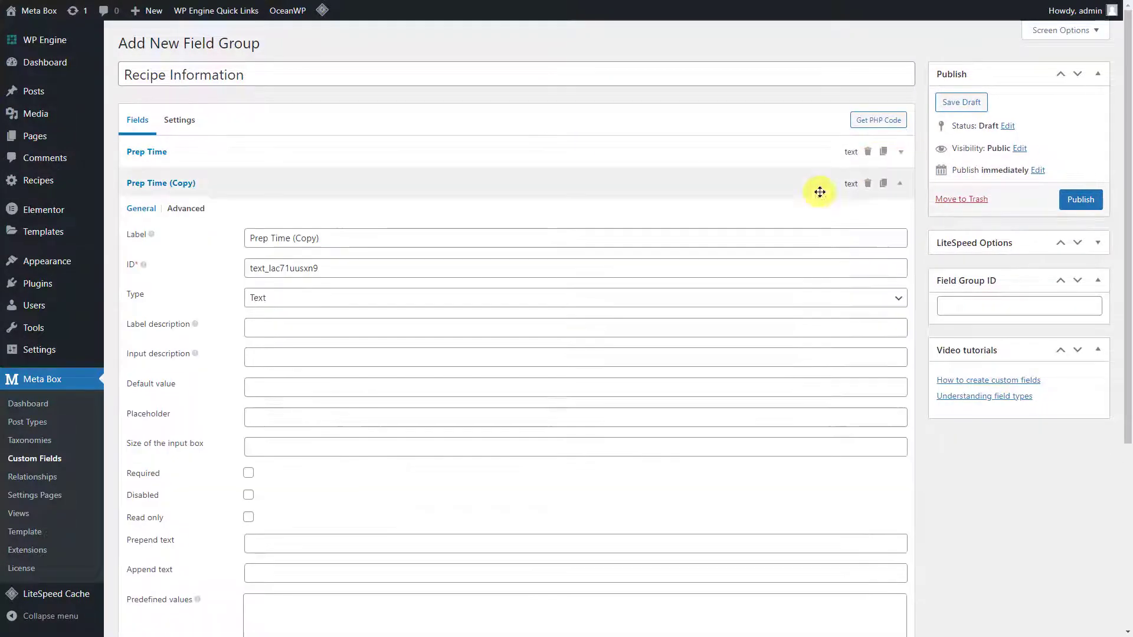
triple_click(823, 237)
type("Cooking Time")
triple_click(822, 266)
type("cooking_")
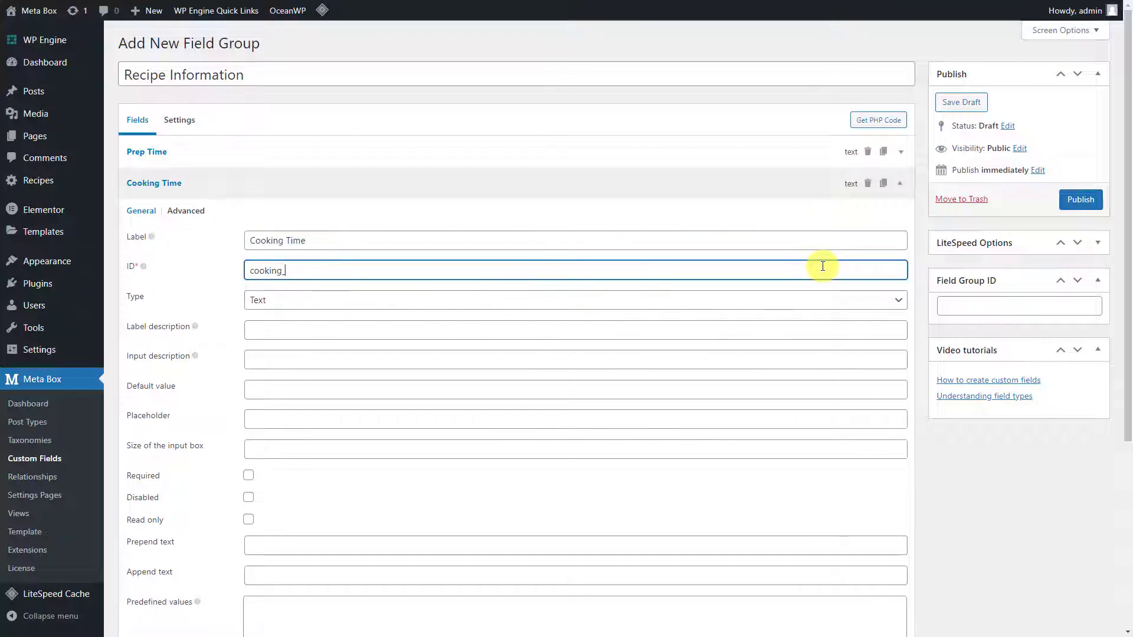
type("time")
left_click(771, 192)
- Duplicate the Cooking Time field, setting the copy's label to Resting Time and its ID to resting_time
left_click(884, 184)
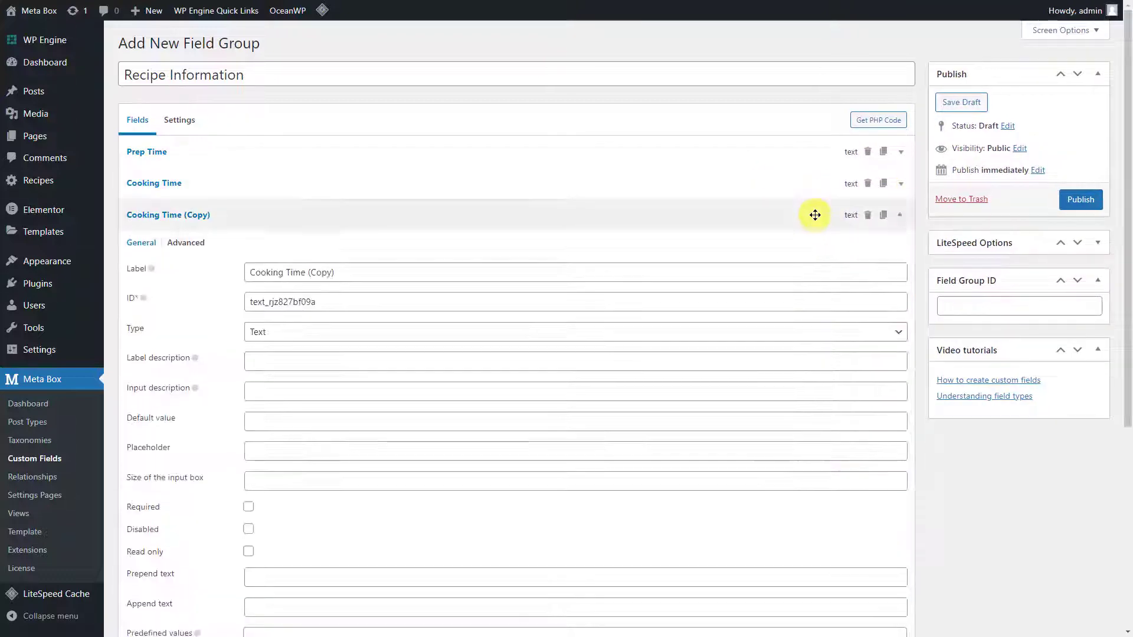
triple_click(833, 270)
type("Resting Time")
triple_click(829, 299)
type("resting")
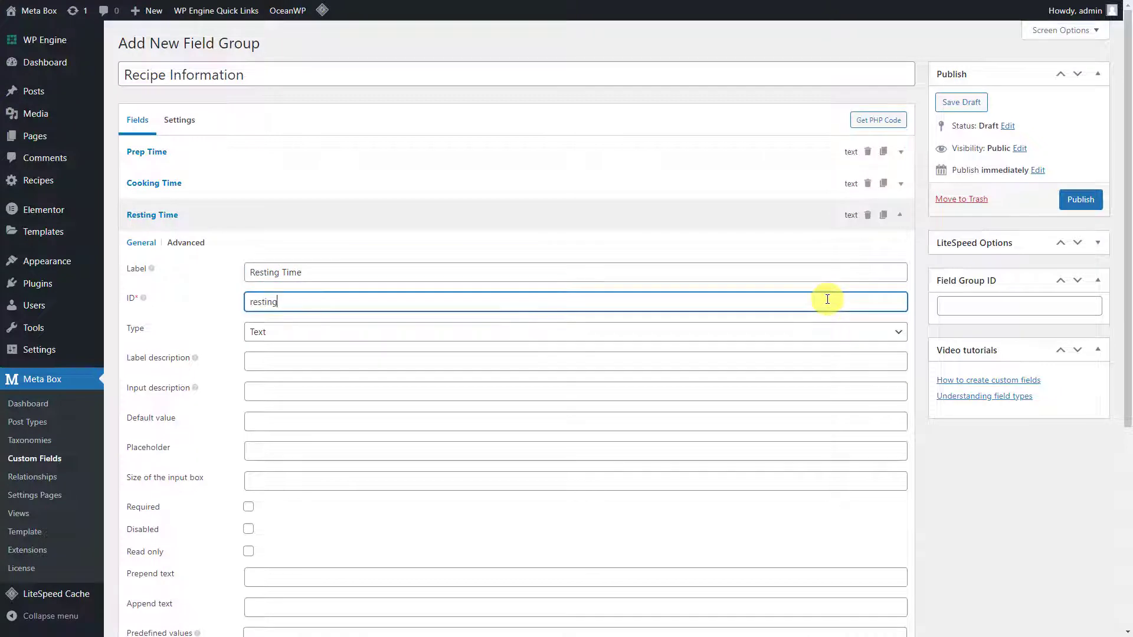
type("_time")
left_click(804, 215)
- Duplicate the Resting Time field, setting the copy's label to Total Time and its ID to total_time
left_click(884, 215)
left_click(808, 302)
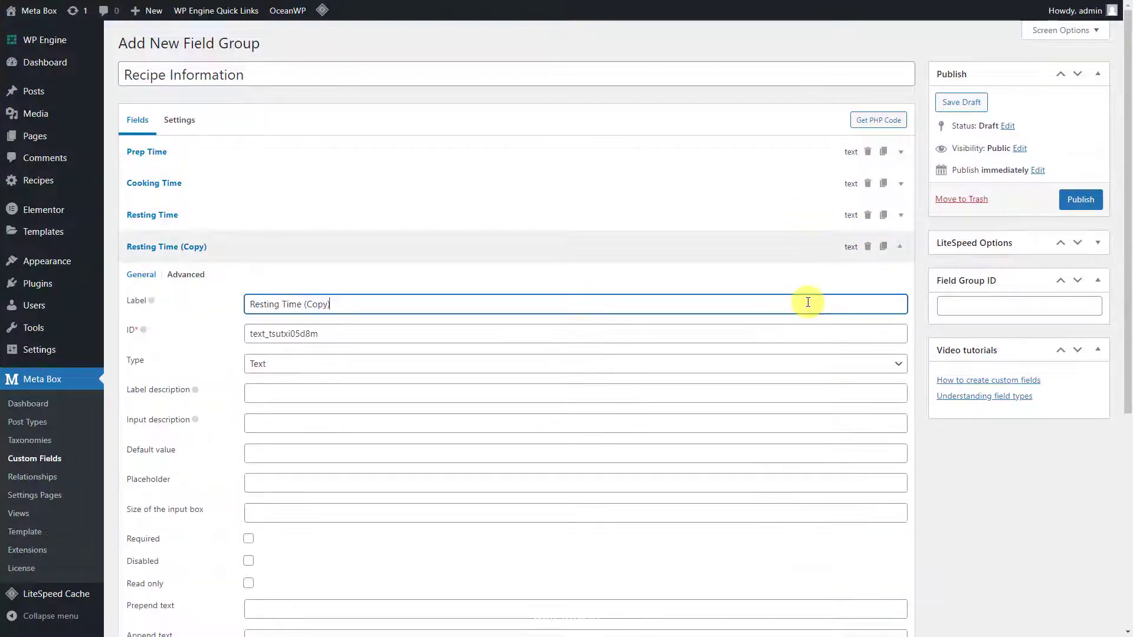
triple_click(808, 303)
type("Total Time")
triple_click(808, 334)
type("total_ti")
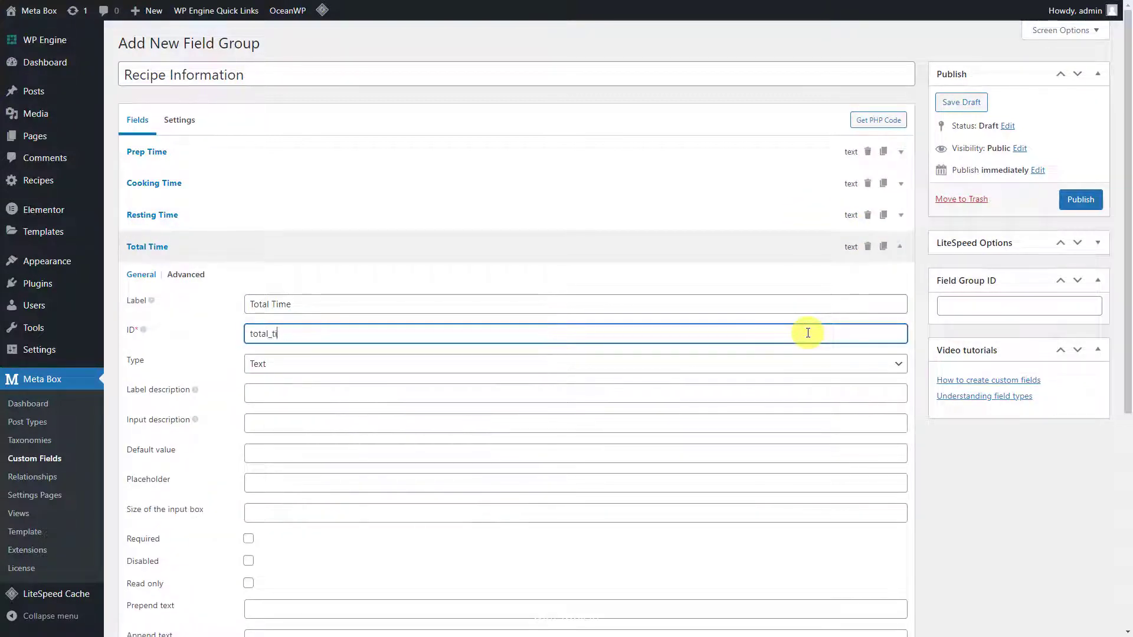
type("me")
left_click(782, 243)
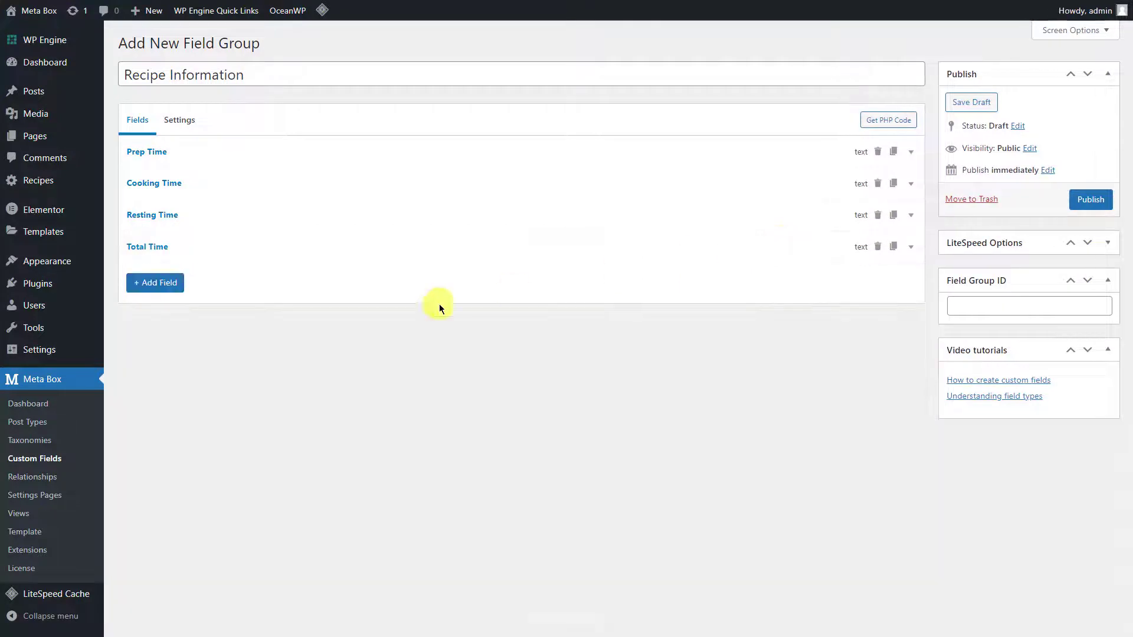
- Add a Group field labelled Instructions below the Total Time field
left_click(181, 288)
type("group")
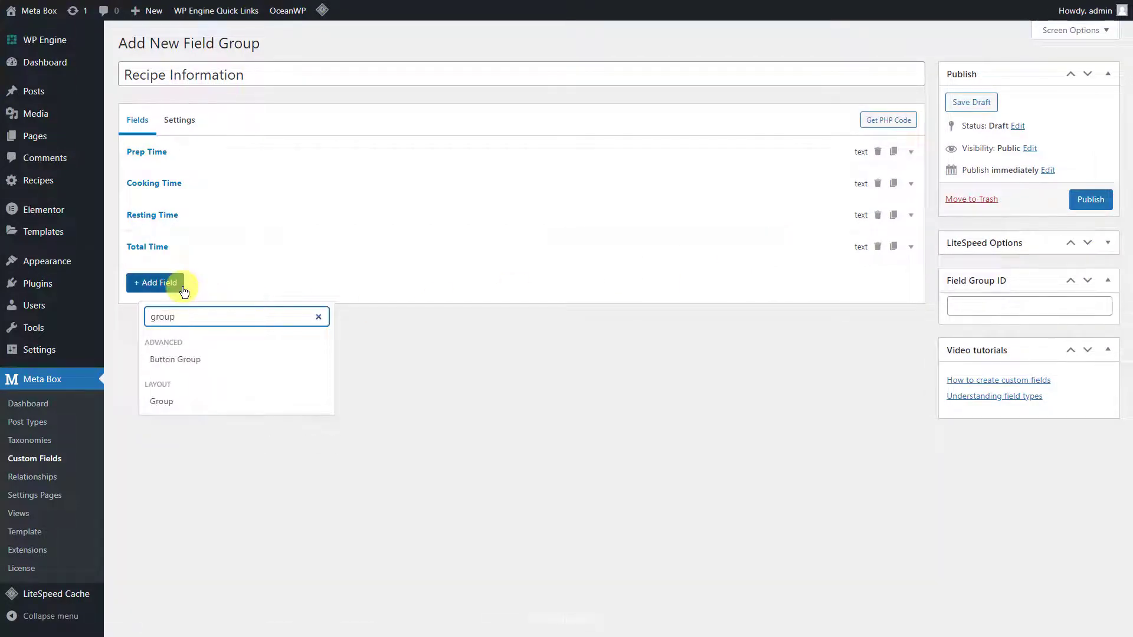
left_click(187, 399)
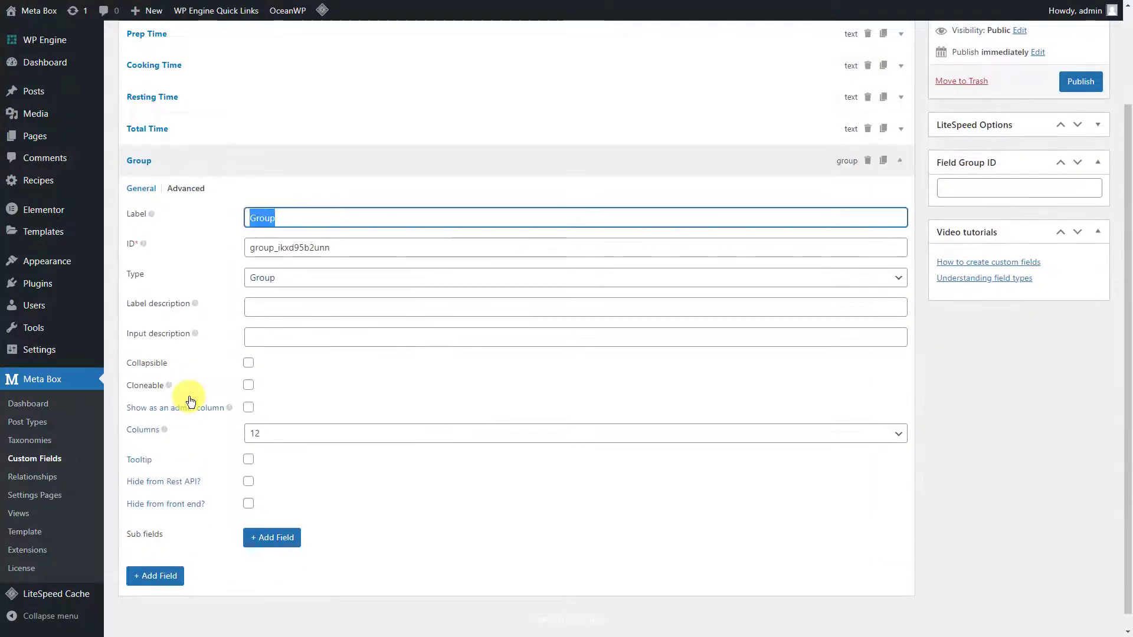
type("Instructions")
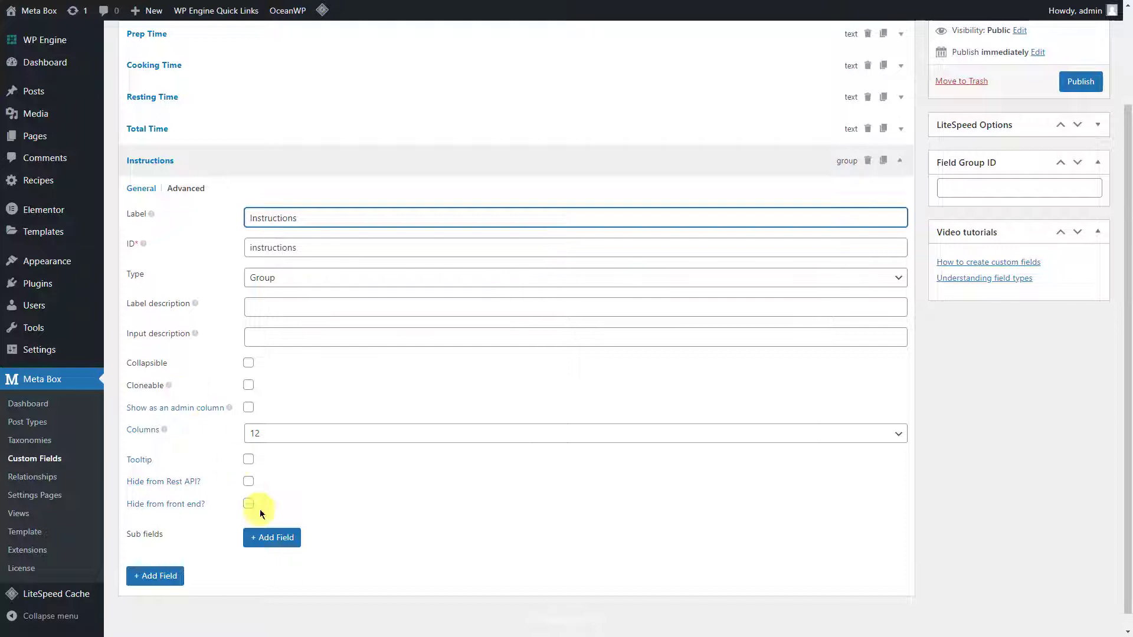
- Add a Text sub field labelled Step Number inside the Instructions group
left_click(270, 537)
type("text")
left_click(308, 434)
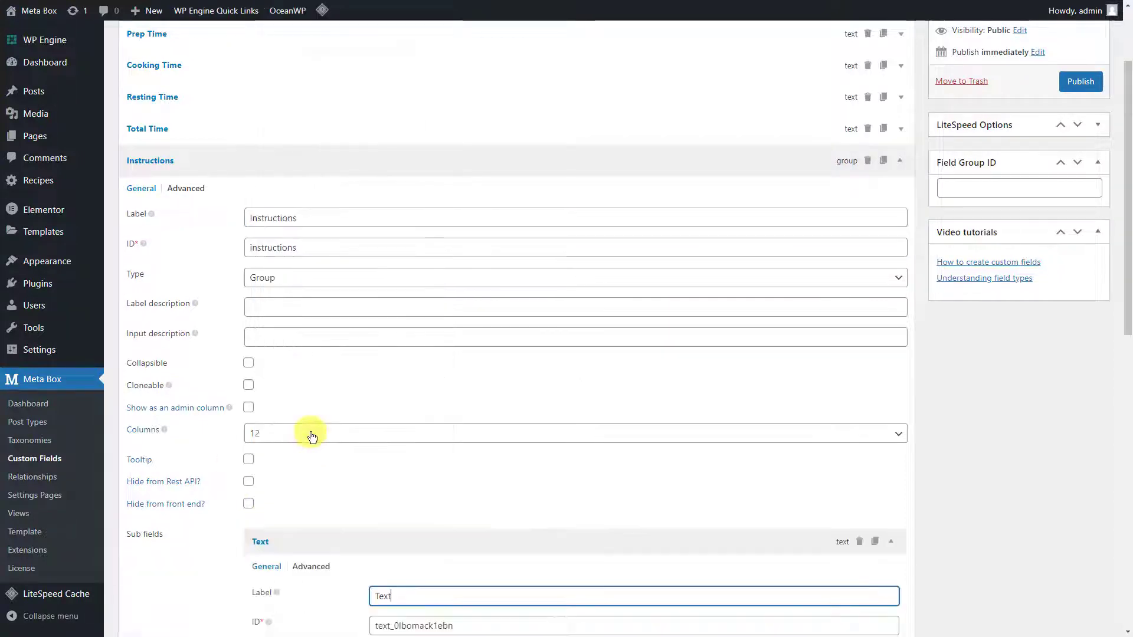
type("Step Number")
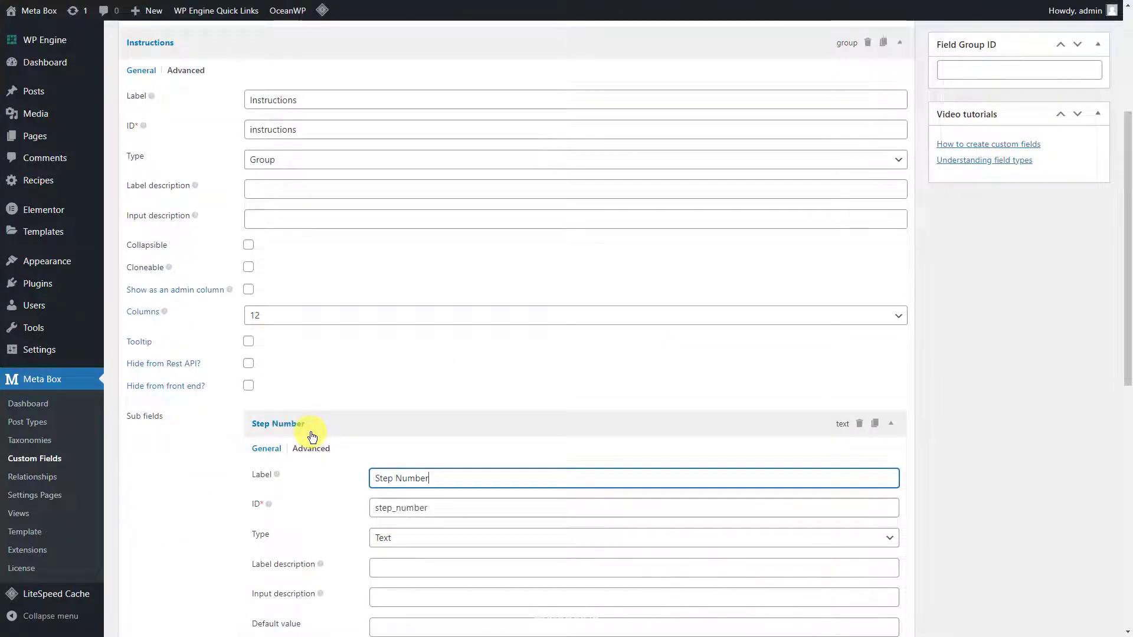
left_click(336, 420)
- Add a second Text sub field labelled Description inside the Instructions group
left_click(304, 515)
left_click(313, 405)
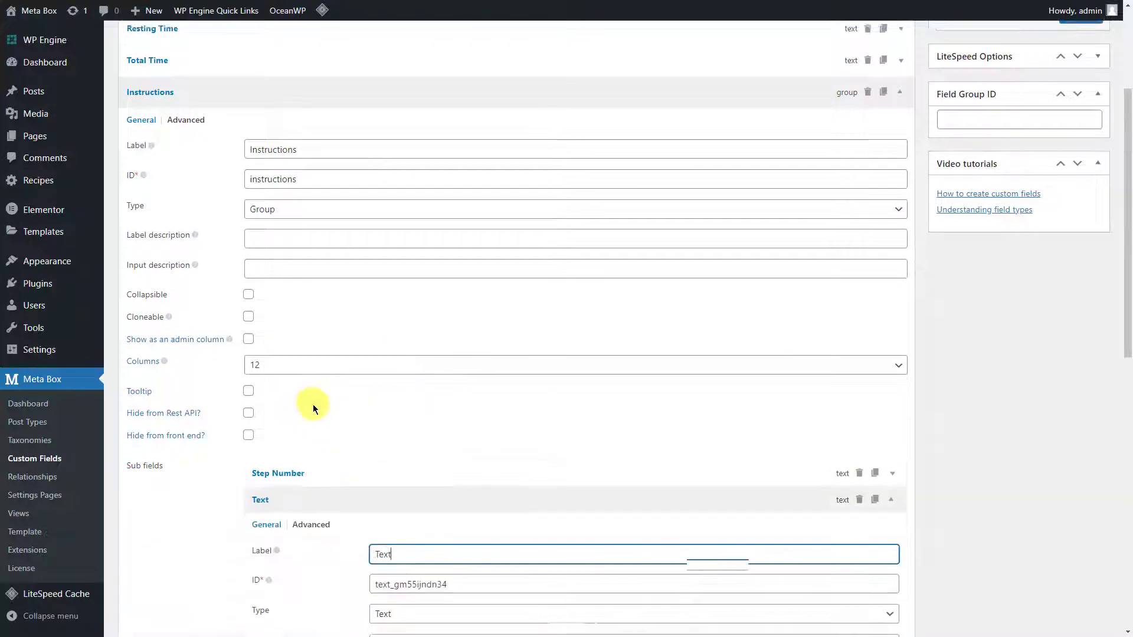
type("Description")
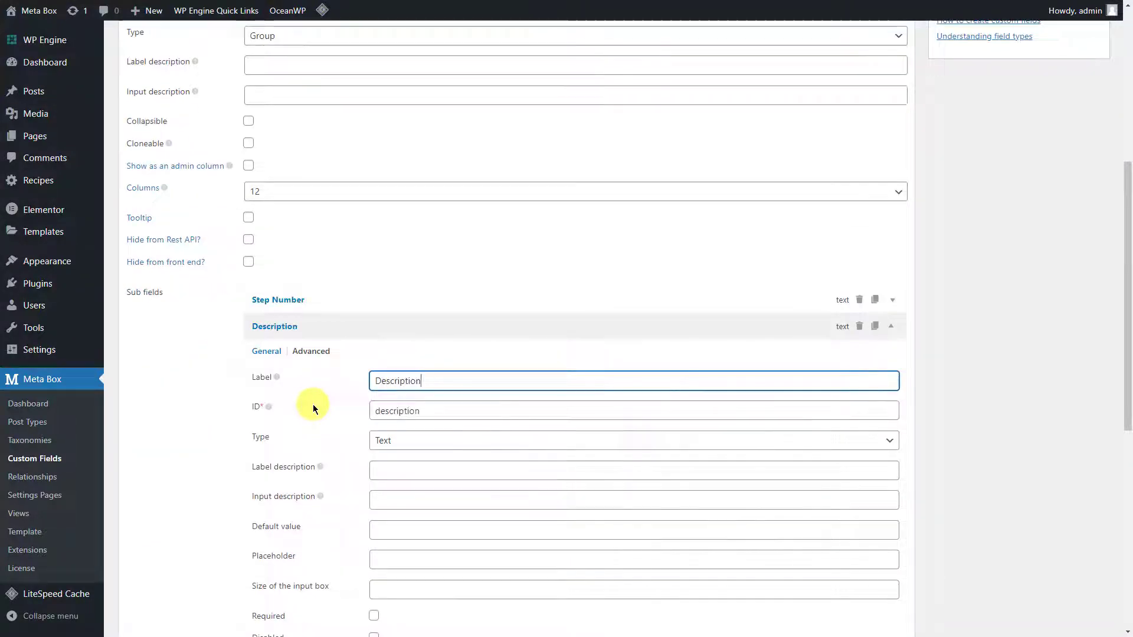
left_click(343, 326)
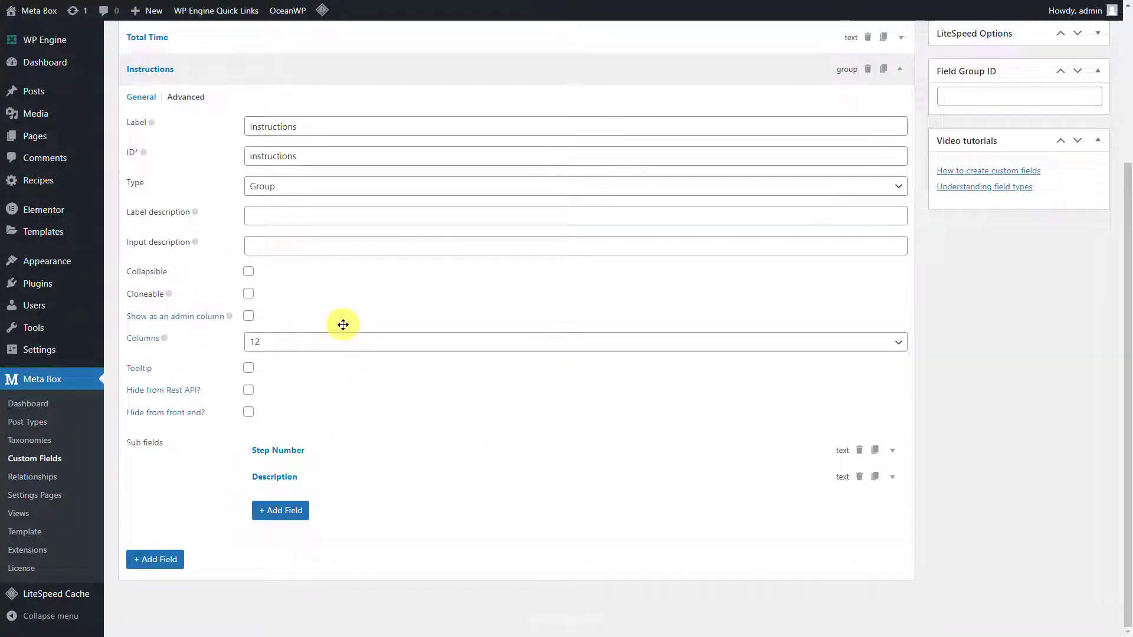
- Make the Instructions group cloneable and collapsible, with its default state set to Collapsed
left_click(249, 294)
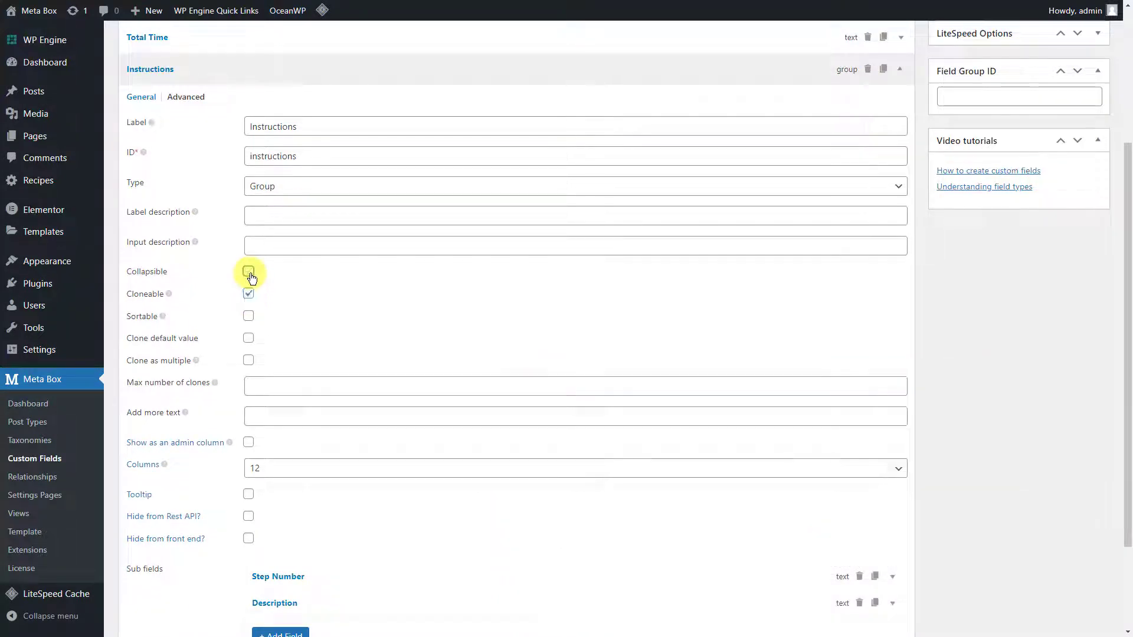
left_click(249, 274)
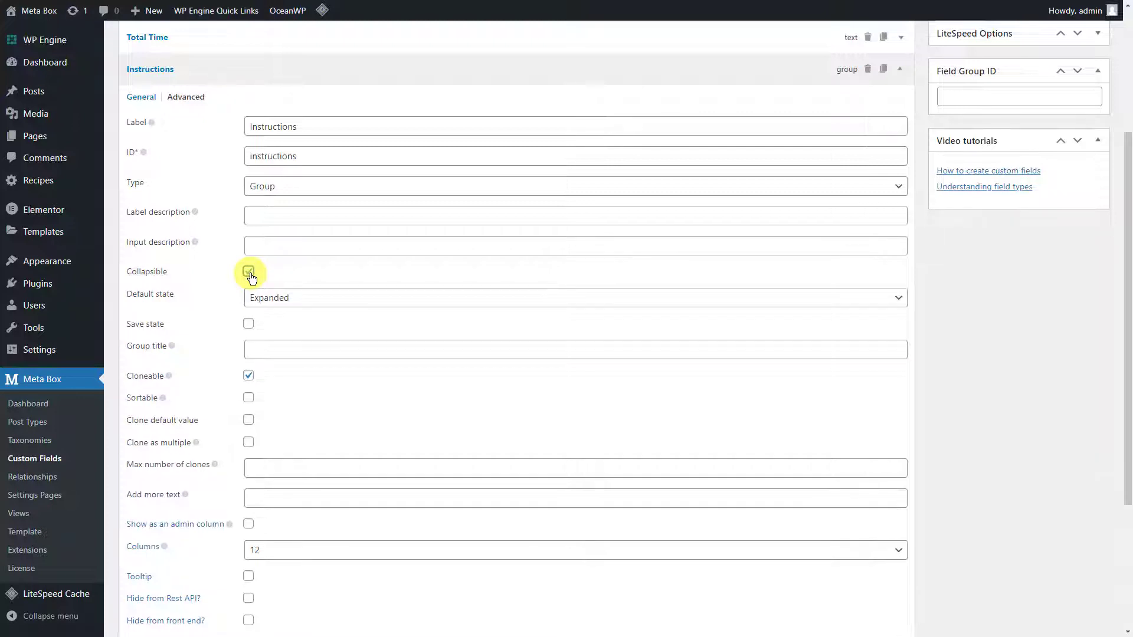
left_click(385, 300)
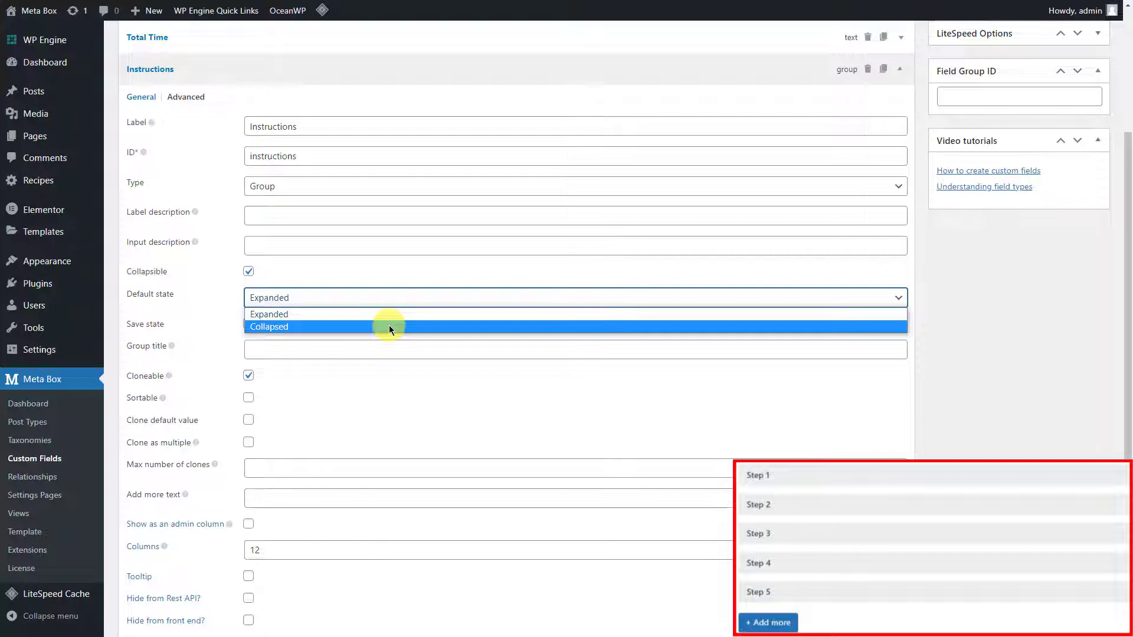
left_click(389, 326)
scroll(396, 313, "down", 1)
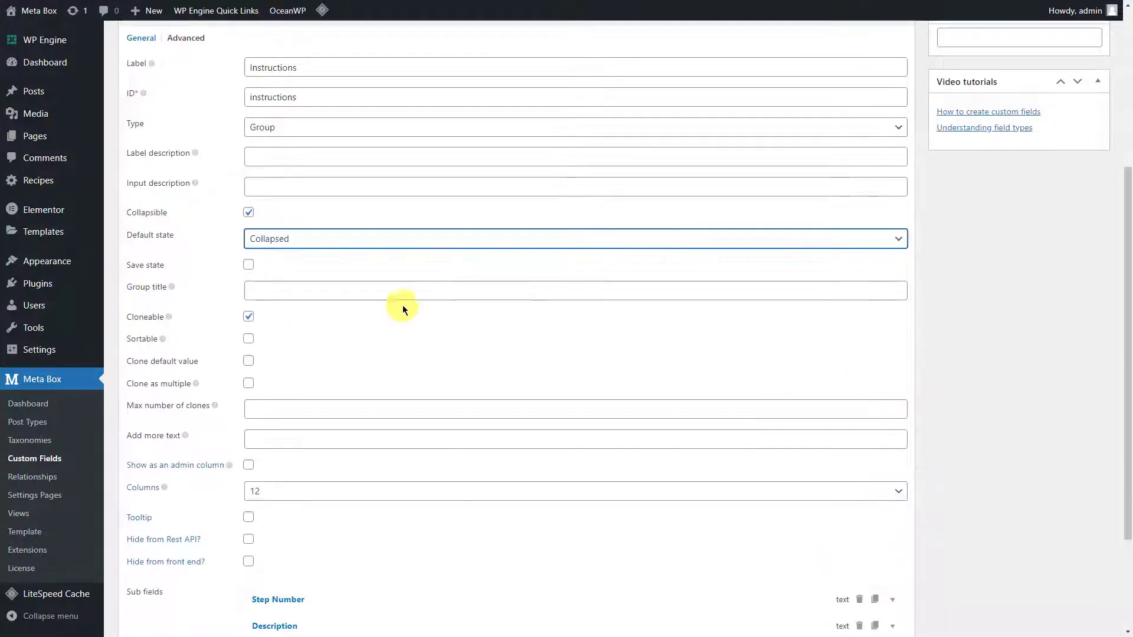
- Set the Instructions group's title to {step_number}, using the ID of its Step Number sub field, and collapse the group's settings
left_click(414, 289)
left_click(435, 599)
scroll(435, 600, "down", 3)
double_click(449, 506)
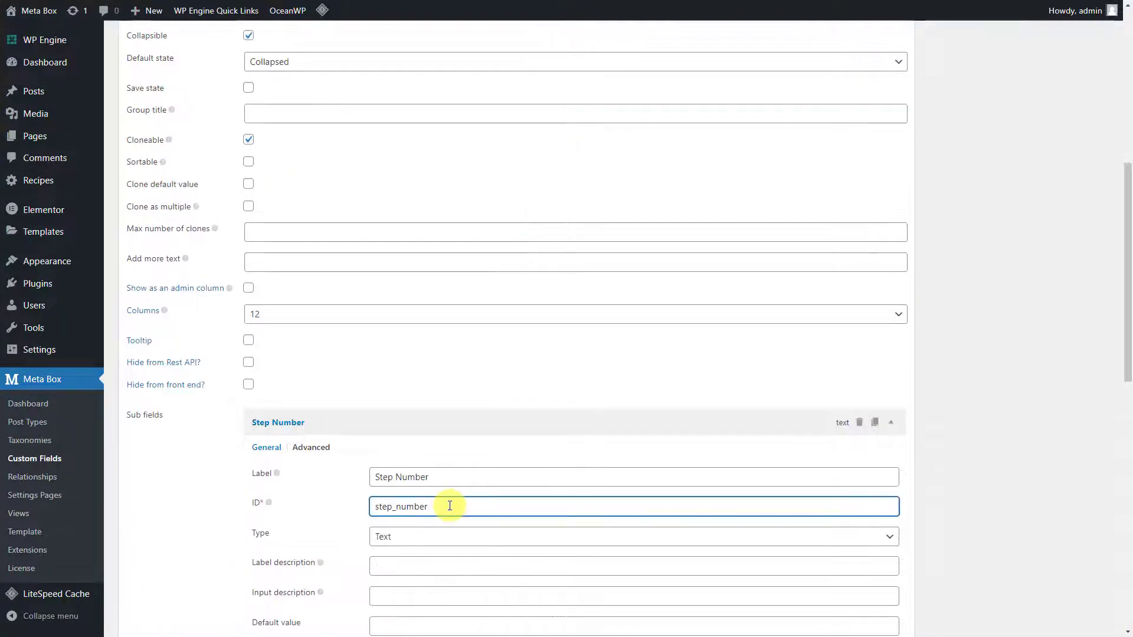
scroll(450, 506, "up", 3)
scroll(450, 505, "up", 1)
left_click(387, 349)
type("{step_number}")
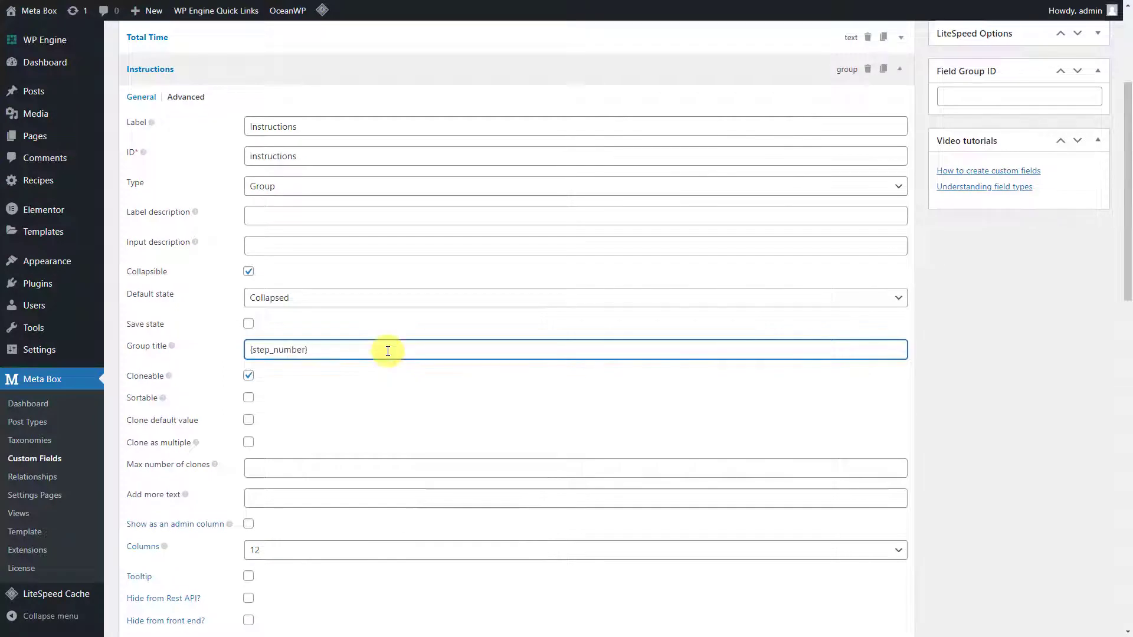
left_click(305, 69)
- Add a WYSIWYG Editor field labelled Ingredients below the Instructions group
left_click(183, 317)
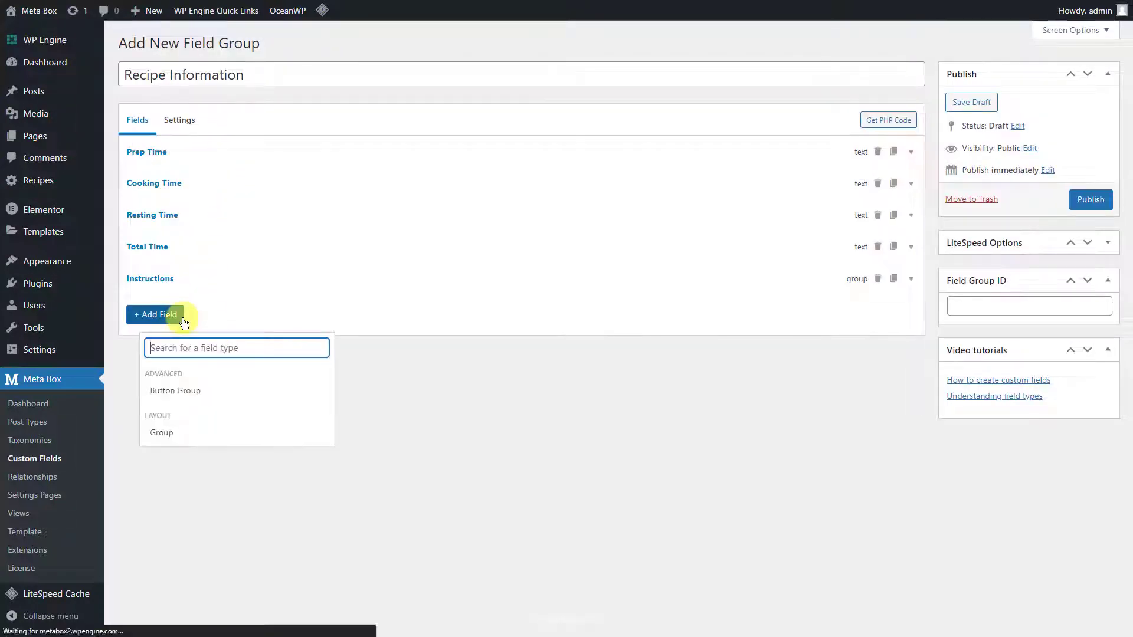
type("w")
left_click(237, 426)
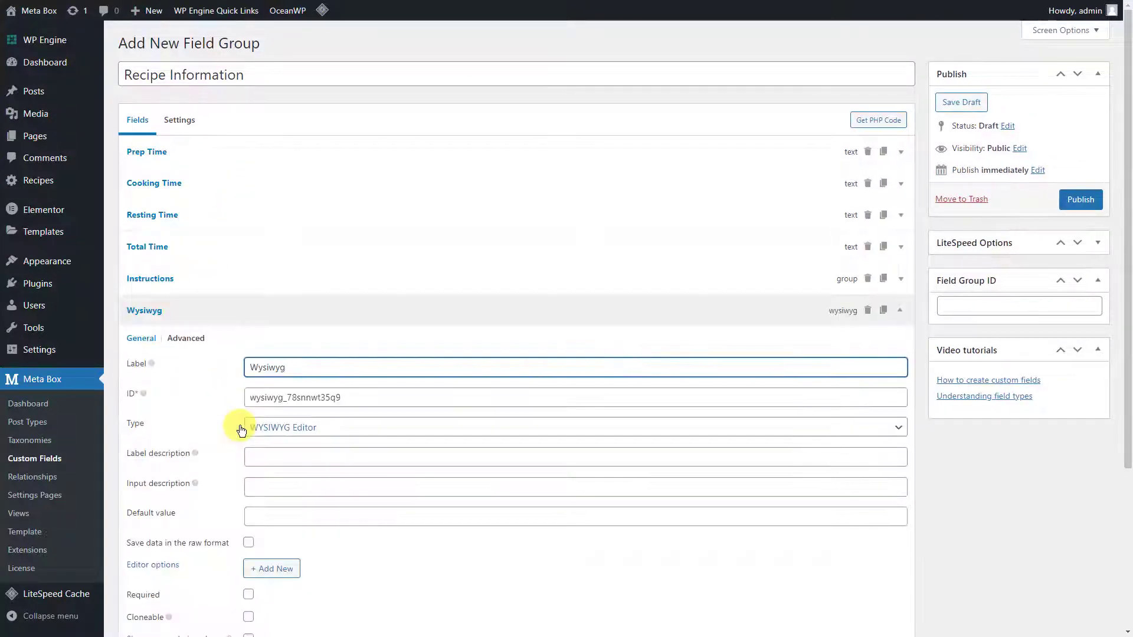
type("Ingredients")
left_click(265, 309)
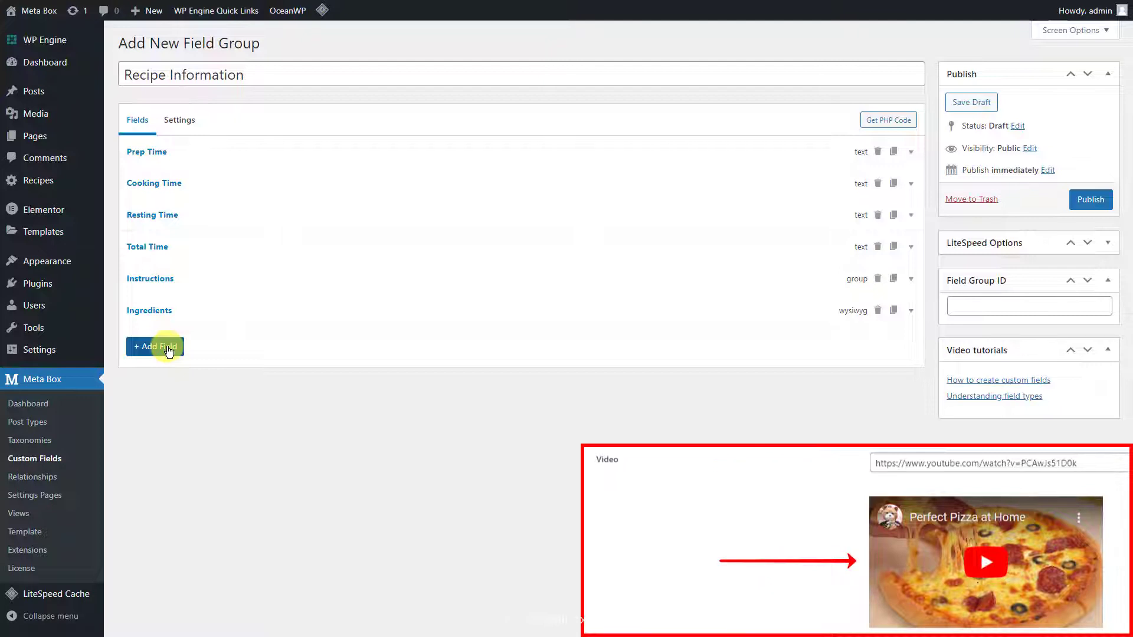
- Add an oEmbed field labelled Video below the Ingredients field
left_click(169, 348)
type("oe")
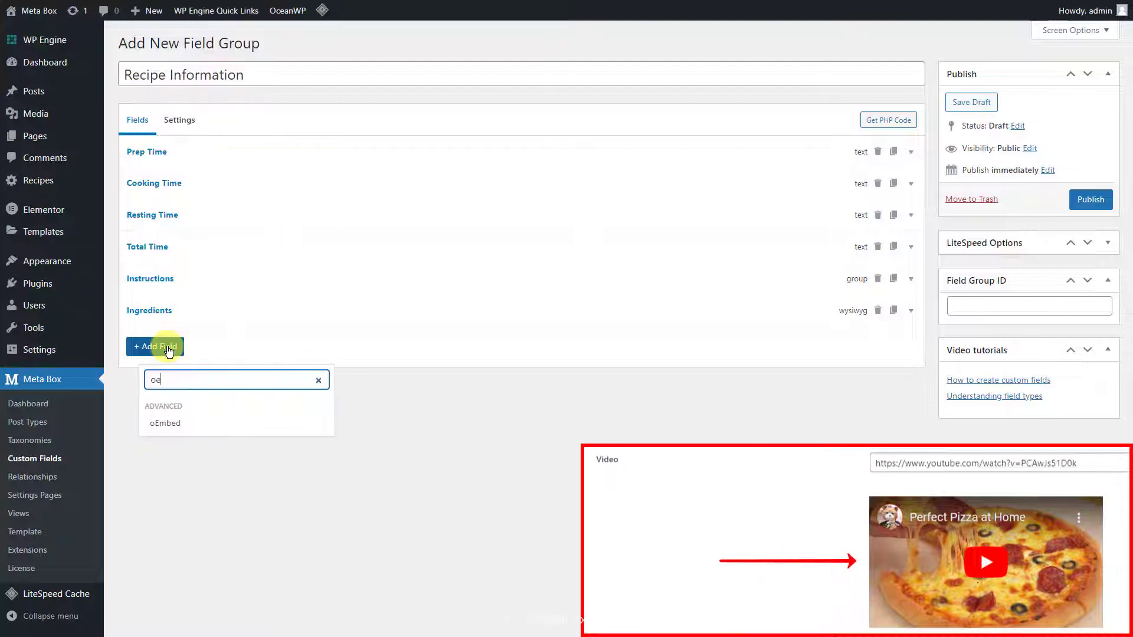
type("m")
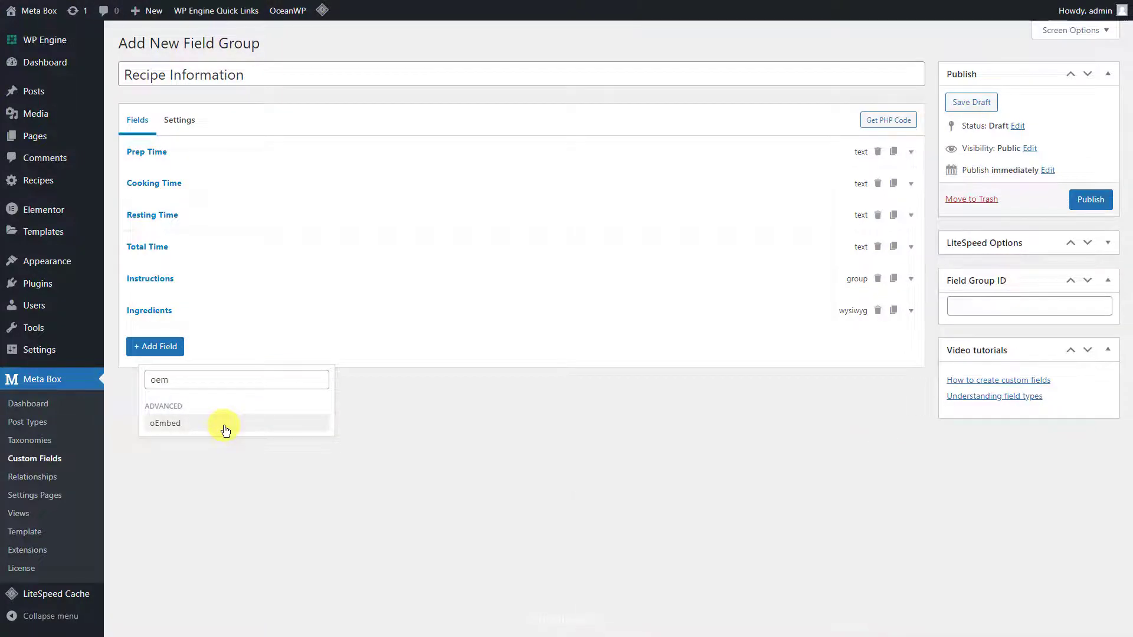
left_click(224, 426)
type("Video")
left_click(264, 344)
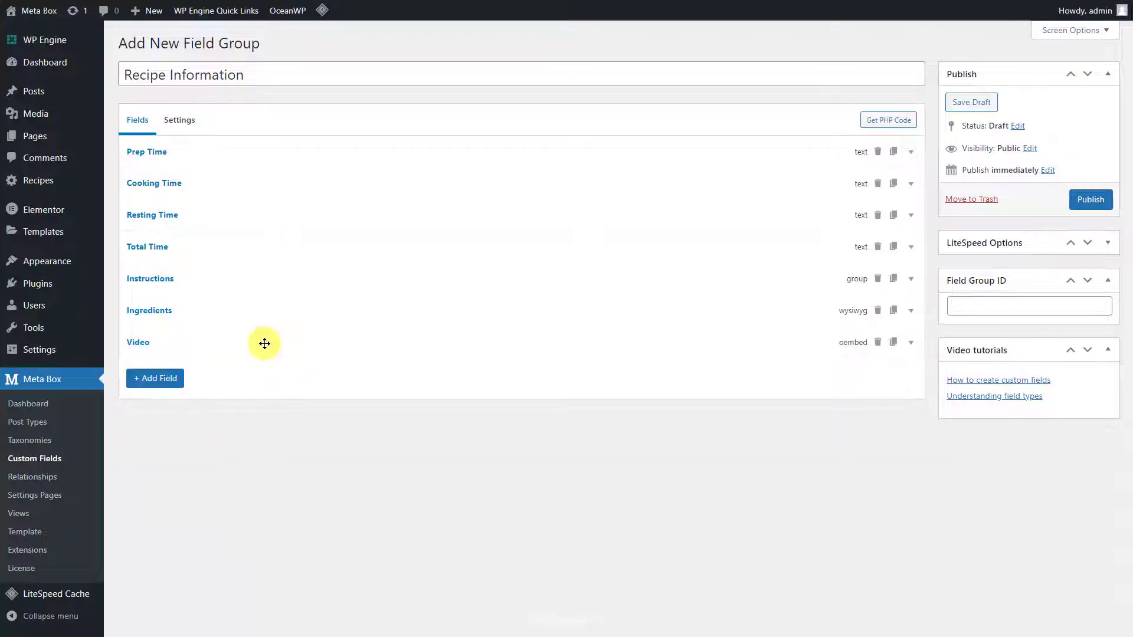
- Add a WYSIWYG Editor field labelled Notes below the Video field
left_click(155, 378)
type("w")
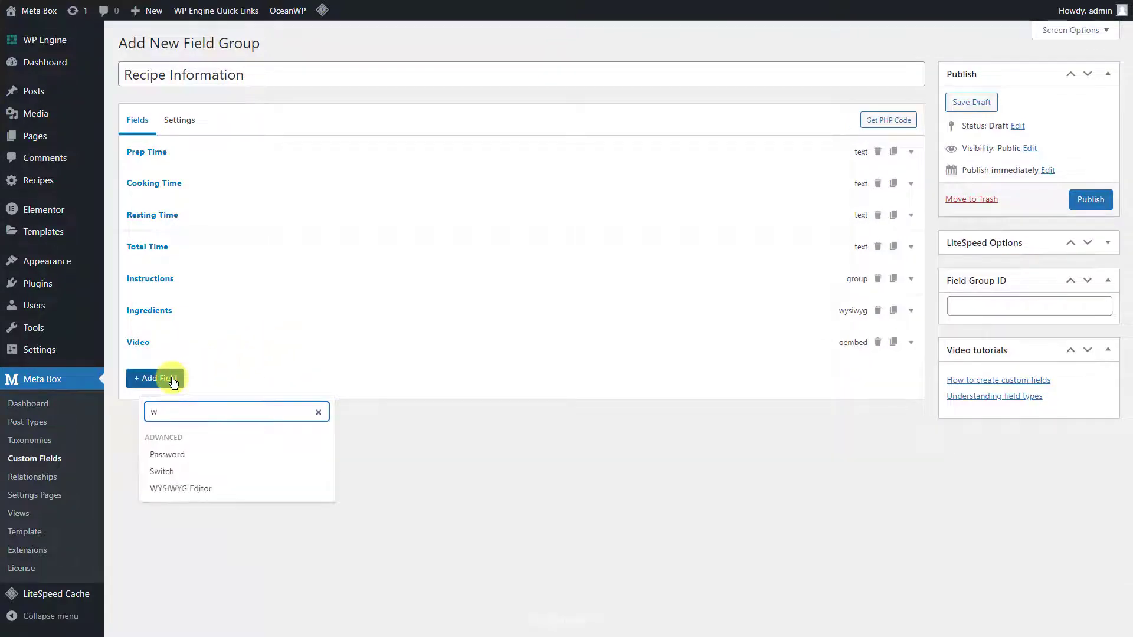
left_click(230, 489)
scroll(231, 493, "down", 2)
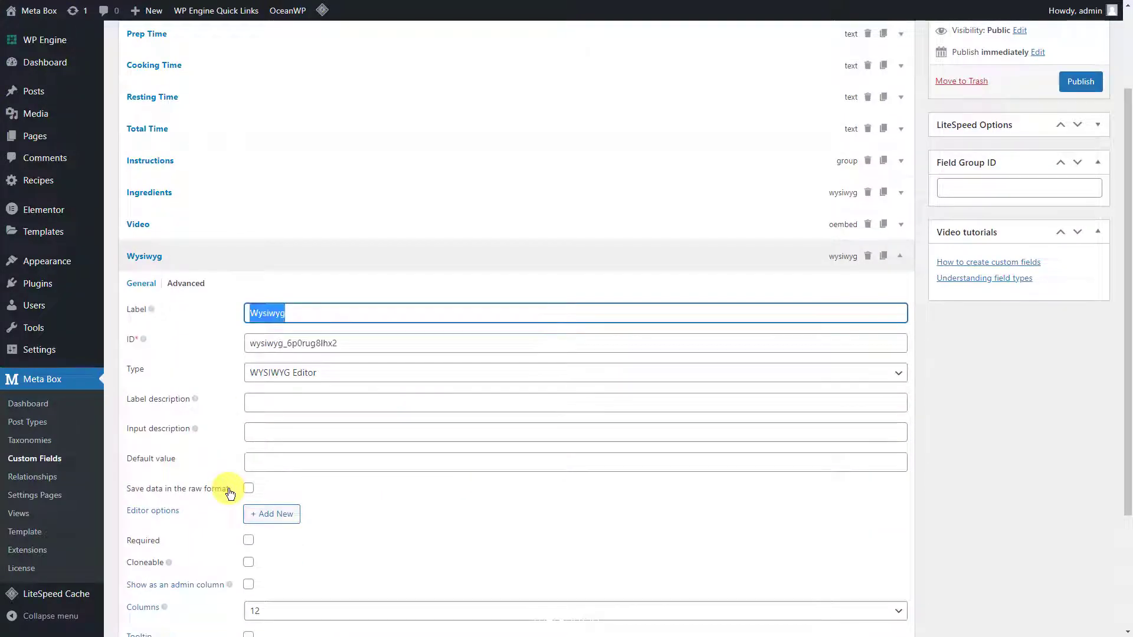
type("Notes")
left_click(551, 258)
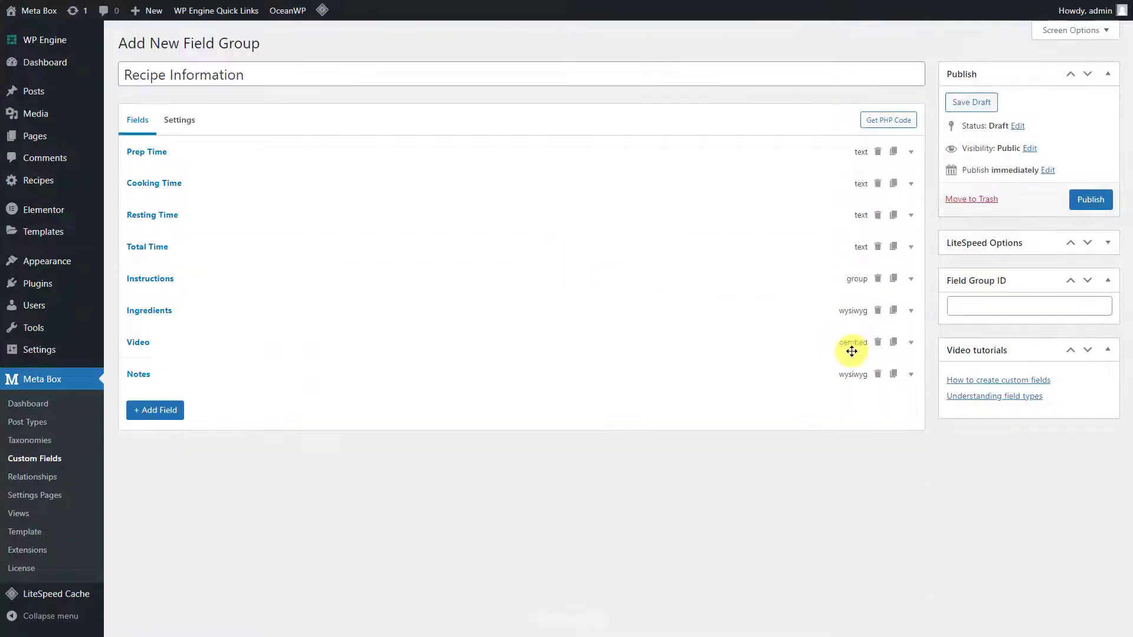
- Duplicate the Notes field and give the copy the label Nutrition and the ID nutrition
left_click(883, 374)
triple_click(752, 459)
type("Nutrition")
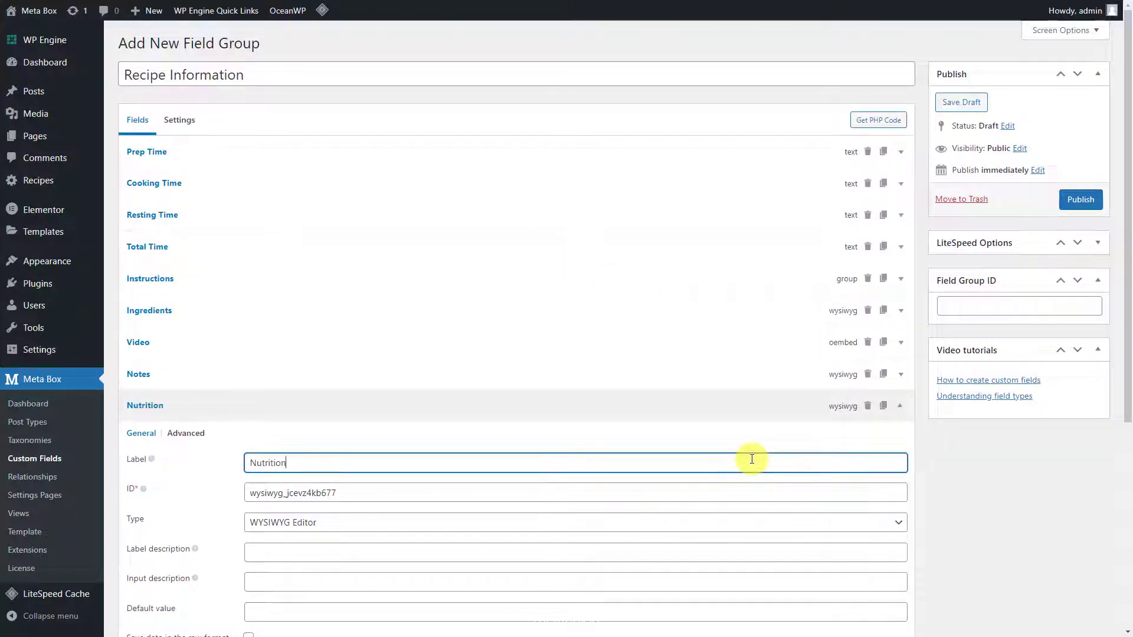
triple_click(749, 493)
type("nutrition")
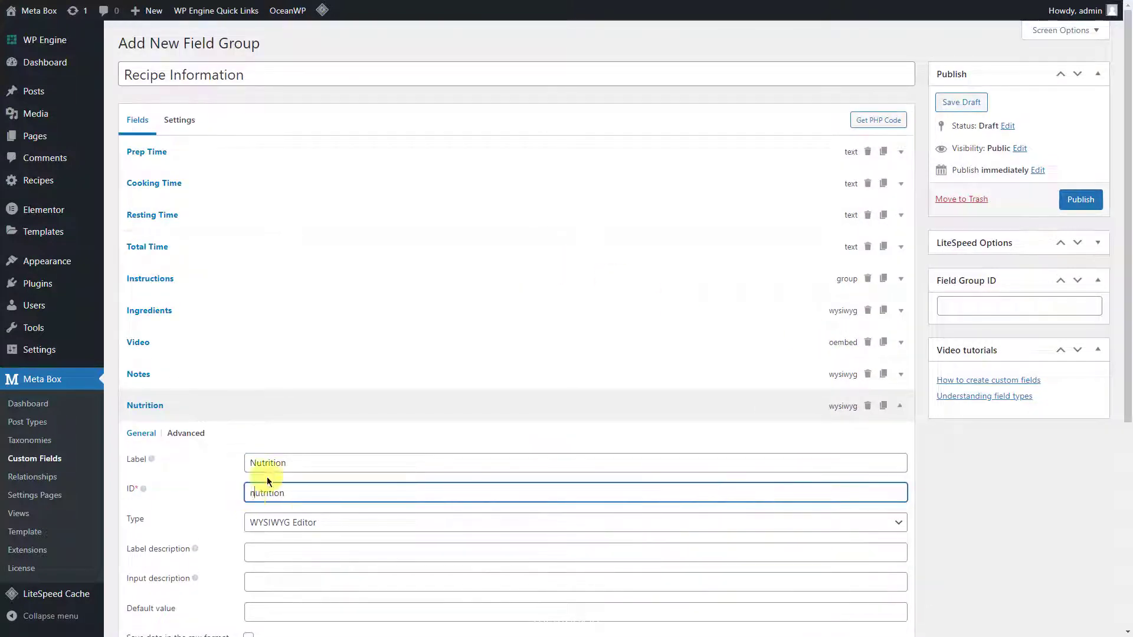
left_click(384, 406)
- Duplicate the Nutrition field and give the copy the label Equipment and the ID equipment
left_click(892, 407)
scroll(678, 413, "down", 2)
triple_click(678, 379)
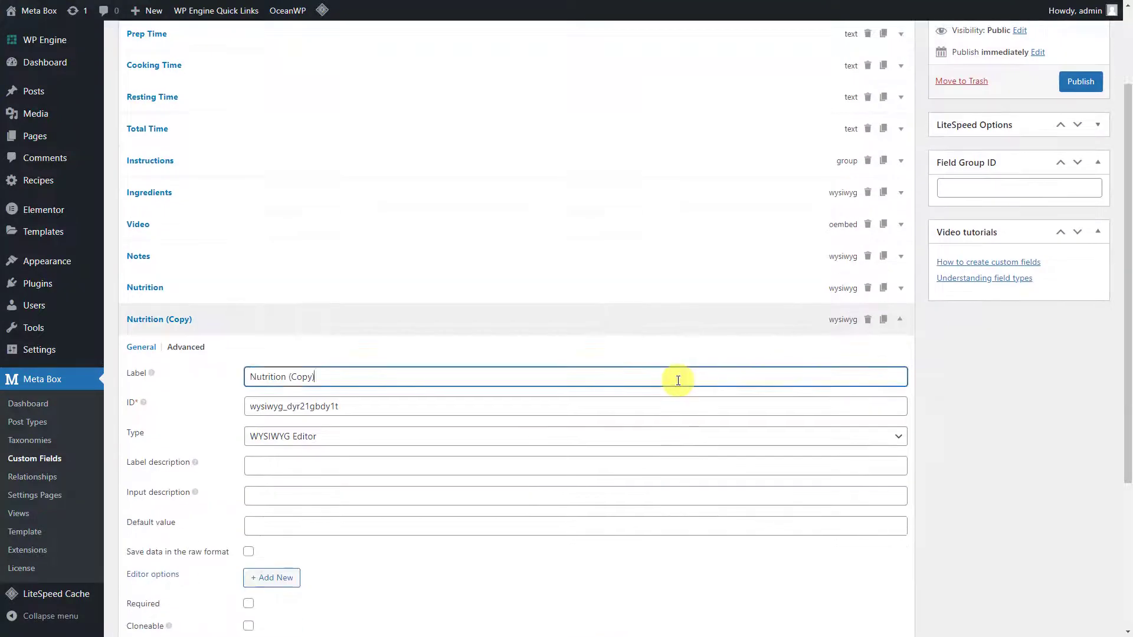
type("Equipment")
triple_click(678, 379)
triple_click(678, 406)
type("equipment")
left_click(252, 406)
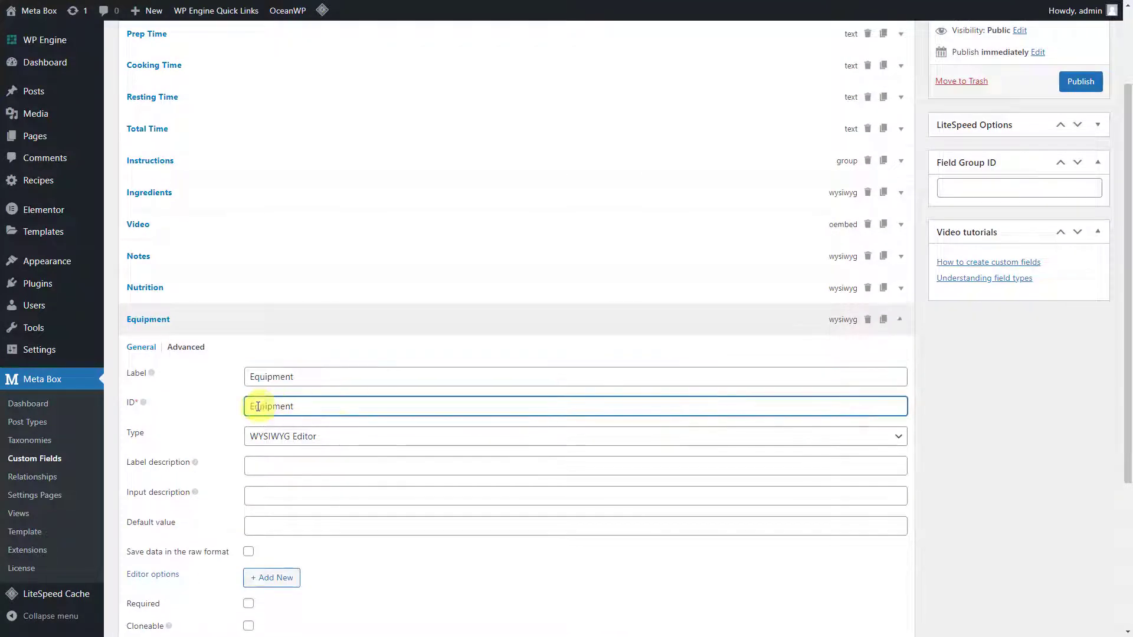
left_click(347, 318)
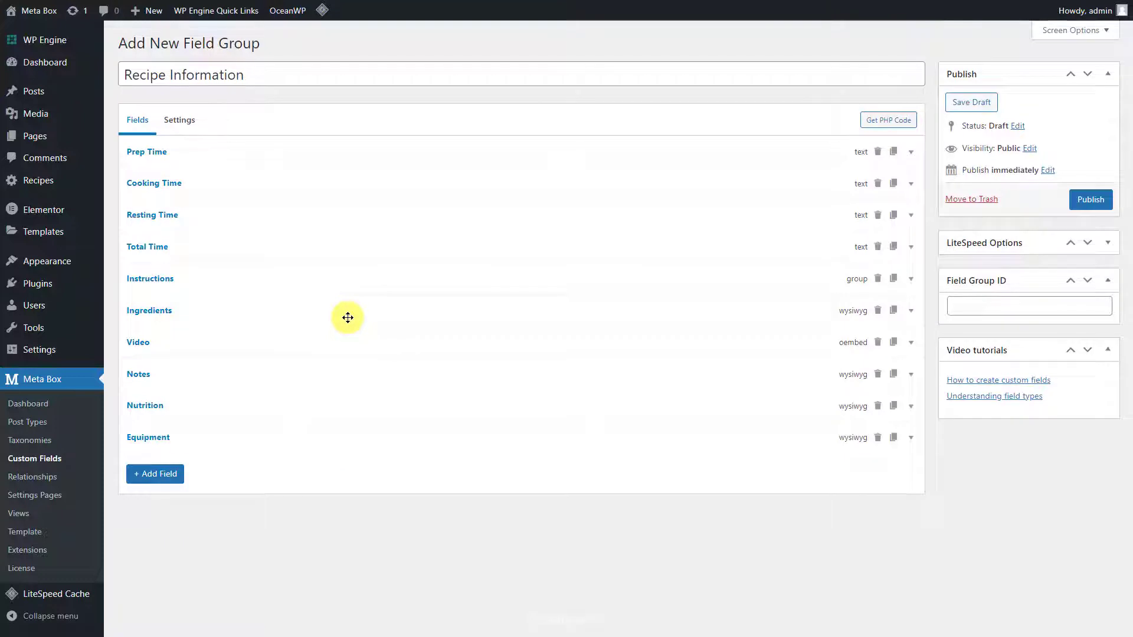
- Set the field group's location to the Recipe post type instead of Post, and publish the field group
left_click(187, 132)
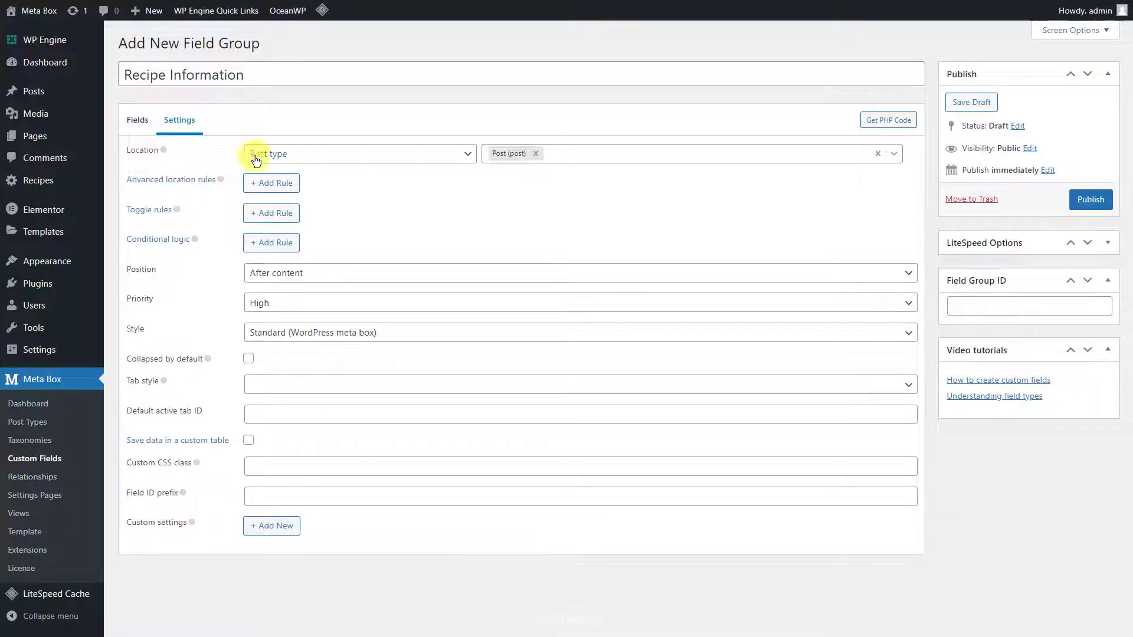
left_click(535, 153)
left_click(532, 154)
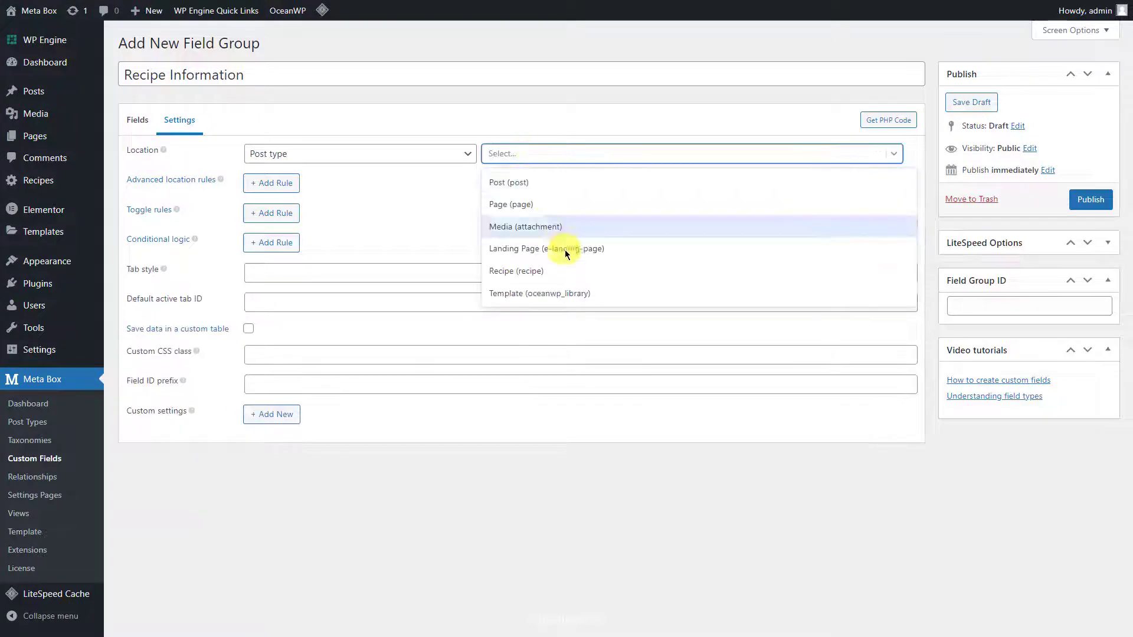
left_click(572, 268)
left_click(1086, 198)
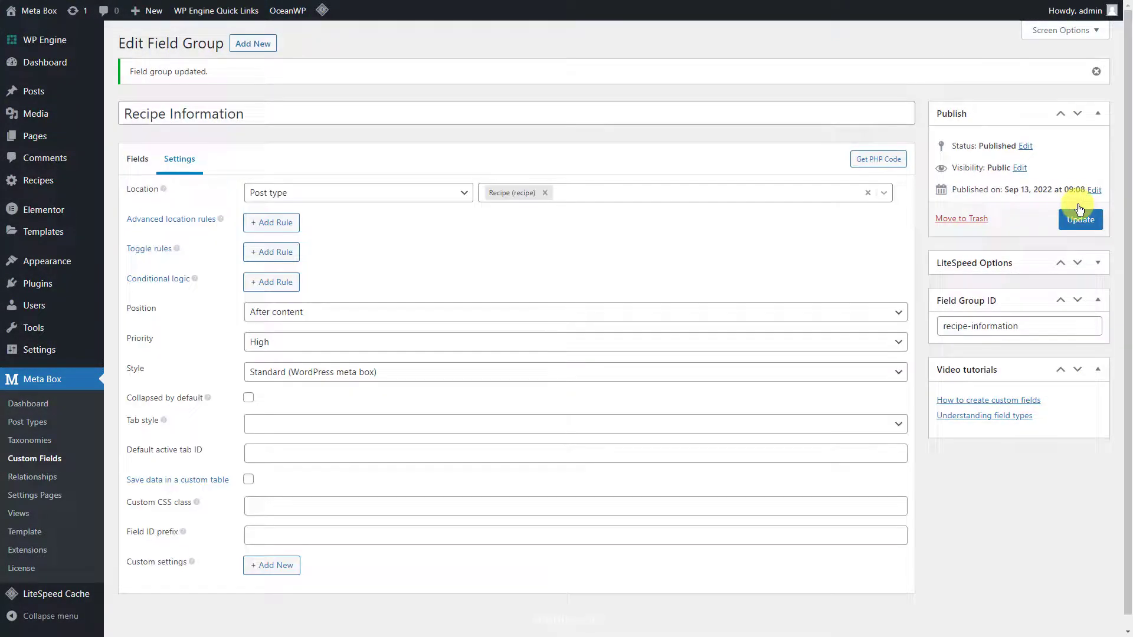
- Start a new recipe, expand its first Instructions entry and add a second entry
left_click(195, 203)
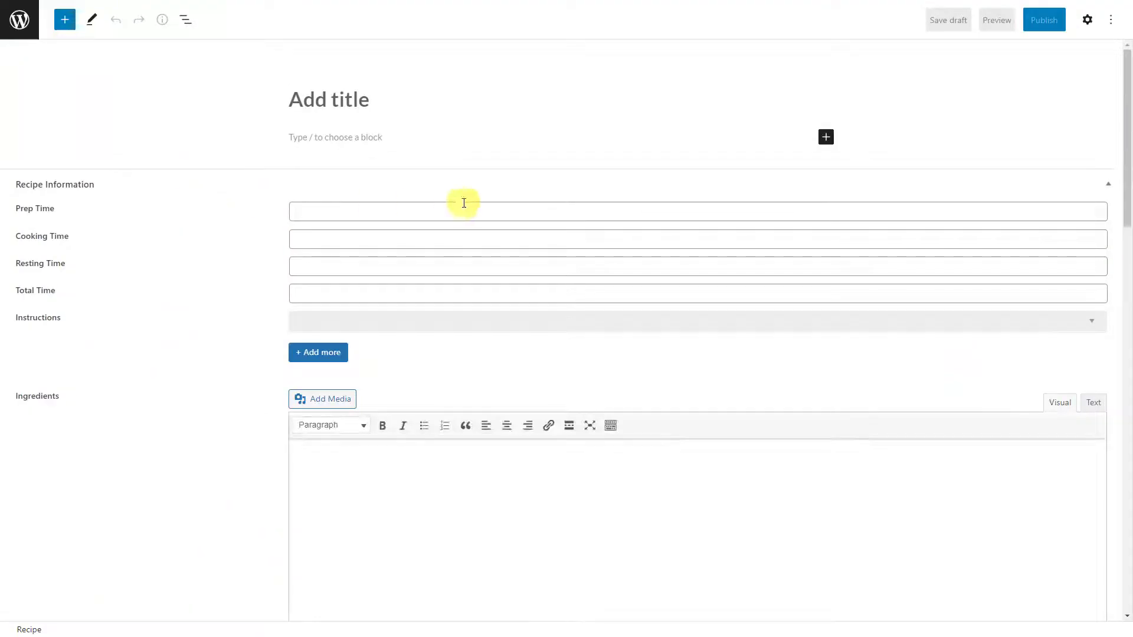
left_click(475, 240)
left_click(495, 295)
left_click(473, 322)
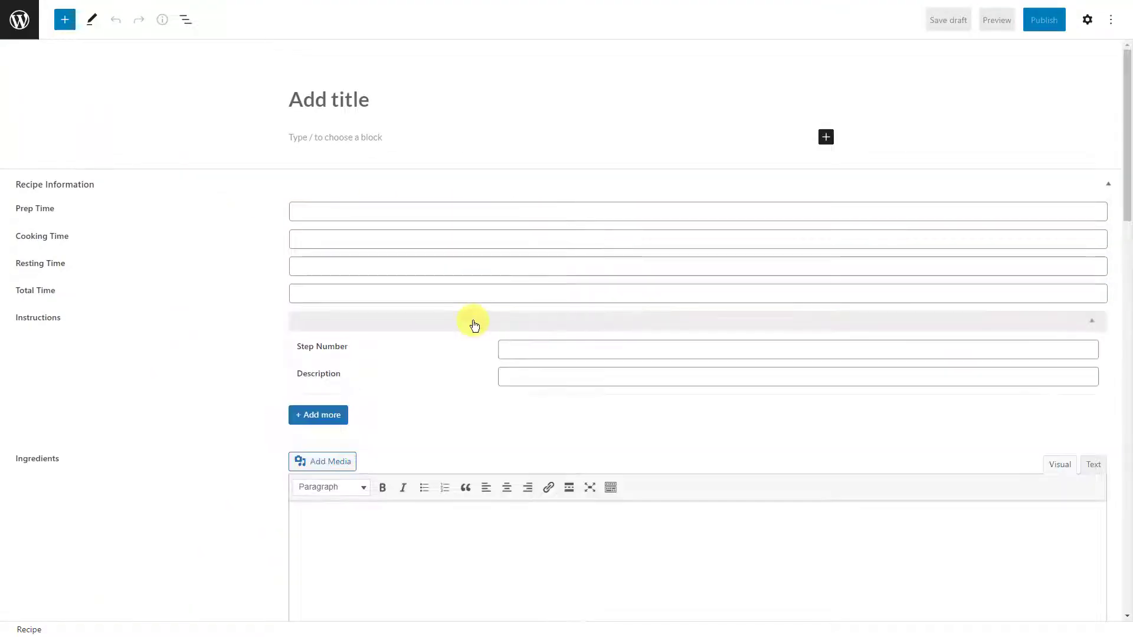
left_click(343, 413)
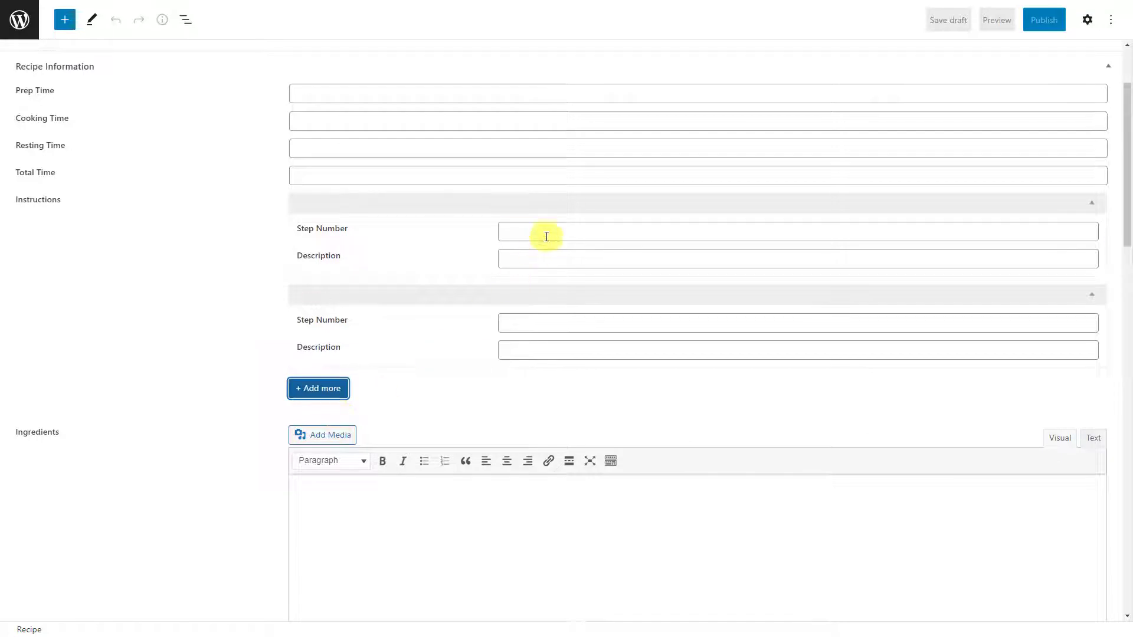
- Enter Step 1 and Step 2 as the step numbers of the two Instructions entries and collapse both entries
left_click(547, 235)
type("Step 1")
left_click(562, 322)
type("Step 2")
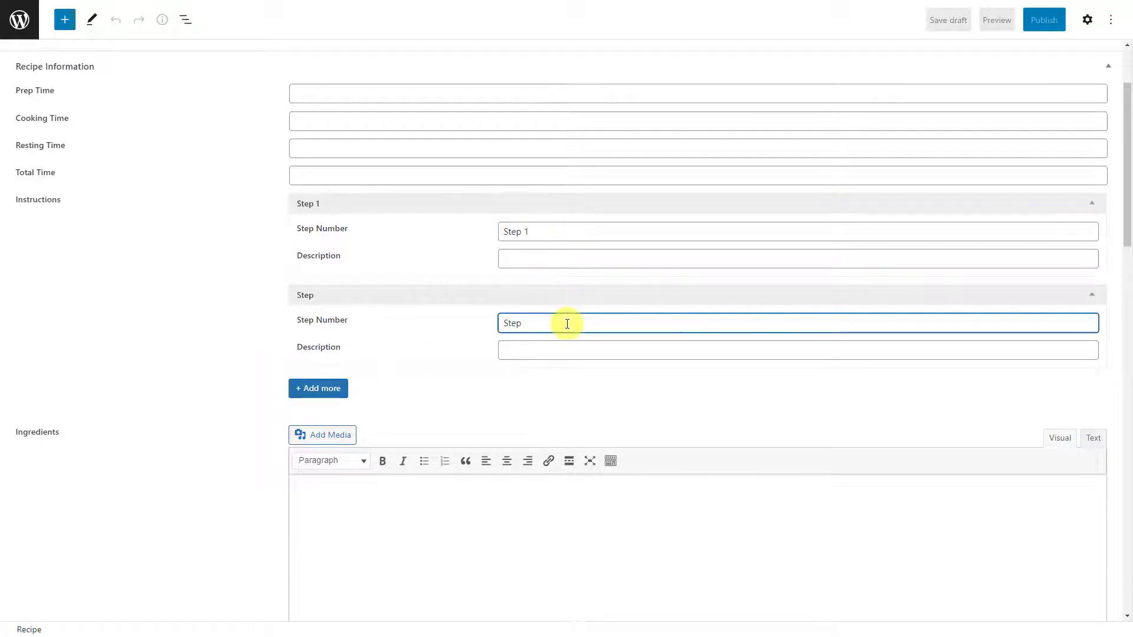
left_click(567, 303)
left_click(542, 206)
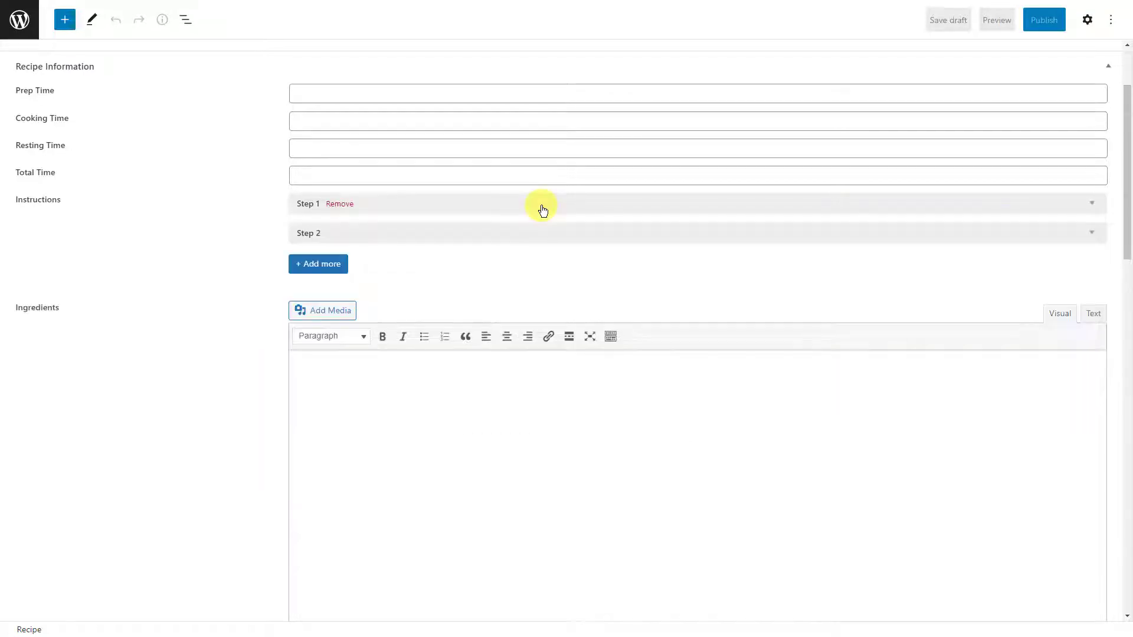
scroll(541, 205, "down", 7)
left_click(546, 254)
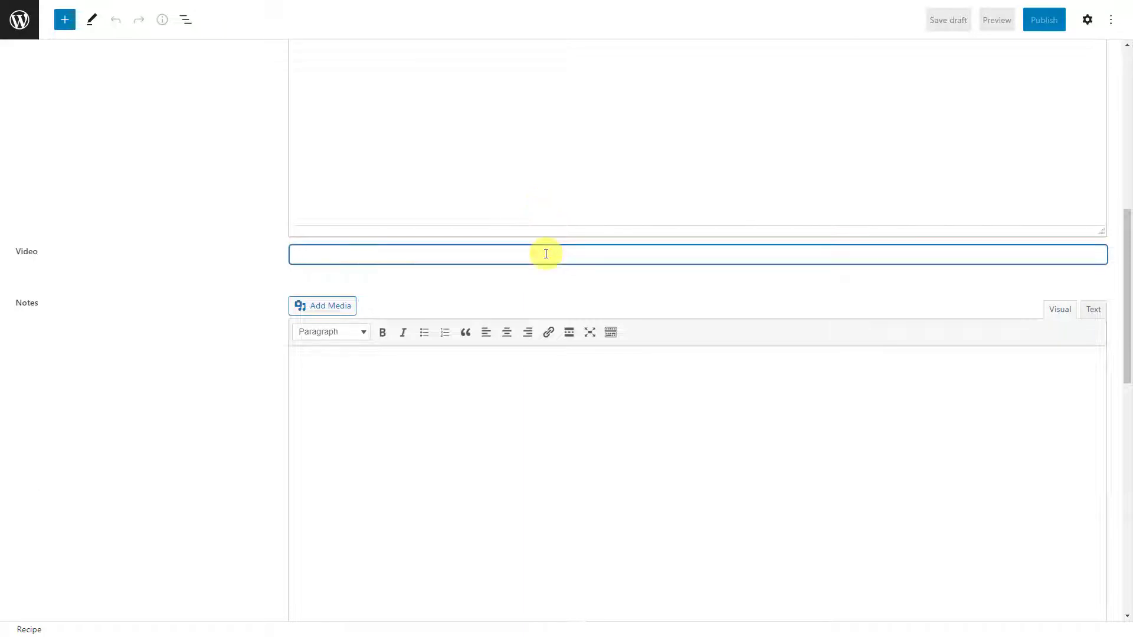
scroll(546, 254, "down", 12)
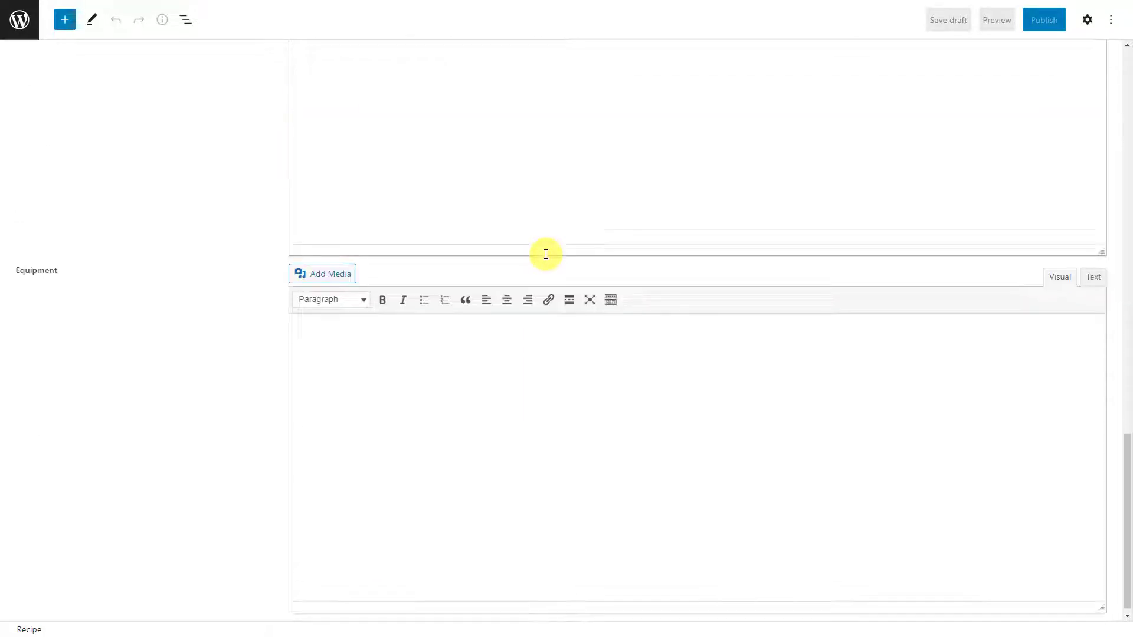
- Expand Steps 1 to 3 in the pizza recipe's Instructions to examine their descriptions
left_click(423, 323)
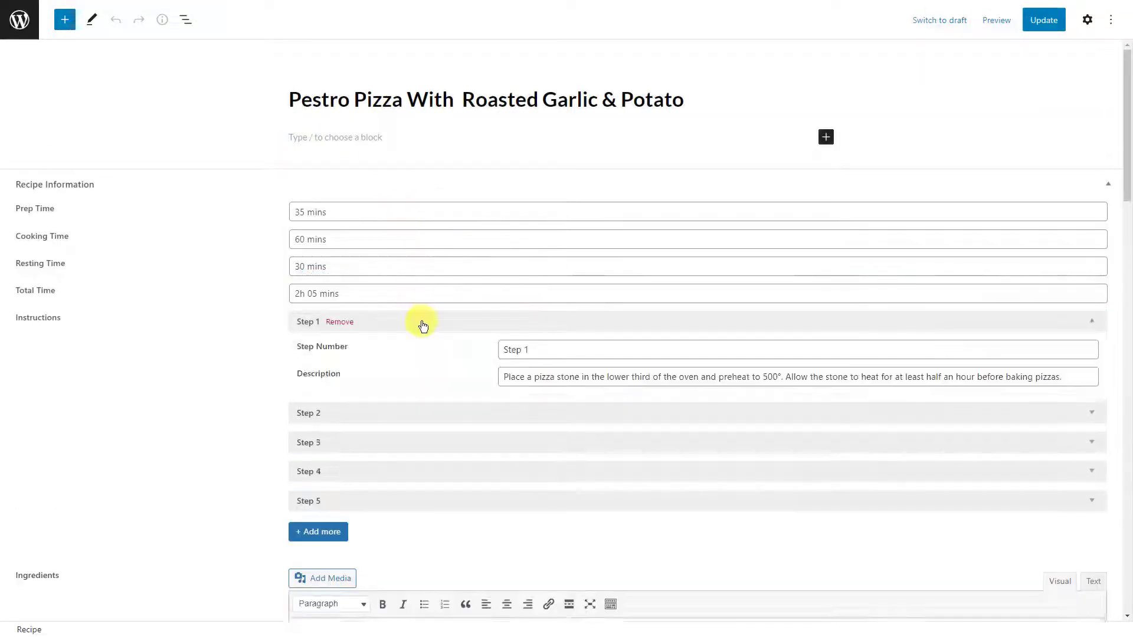
left_click(539, 413)
scroll(539, 417, "down", 2)
left_click(550, 386)
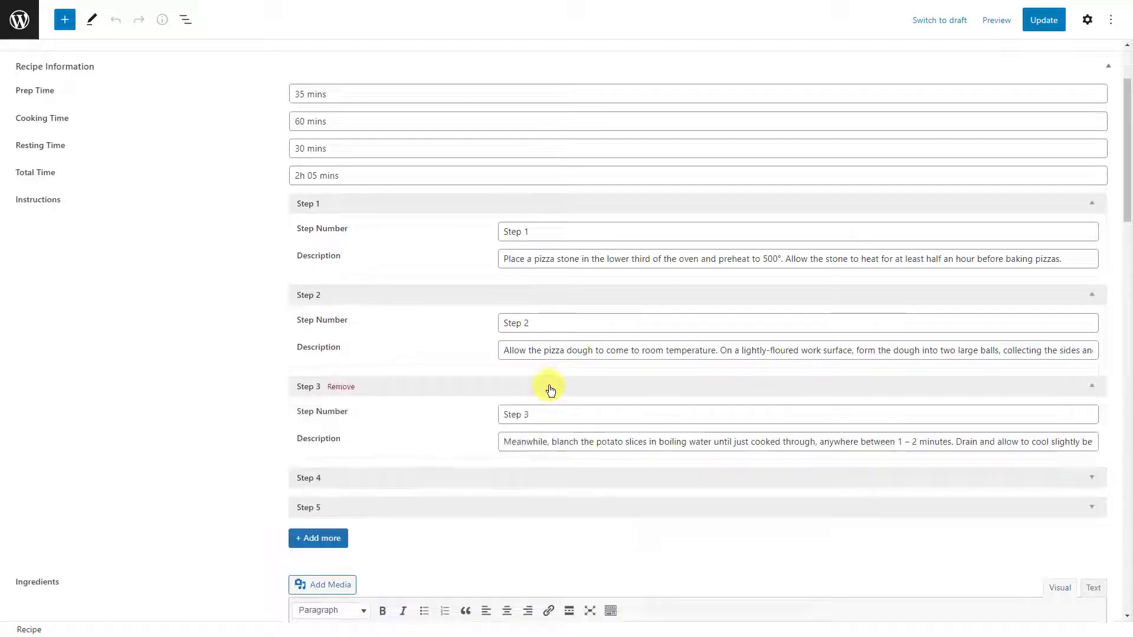
scroll(550, 390, "down", 2)
left_click(341, 415)
left_click(1013, 422)
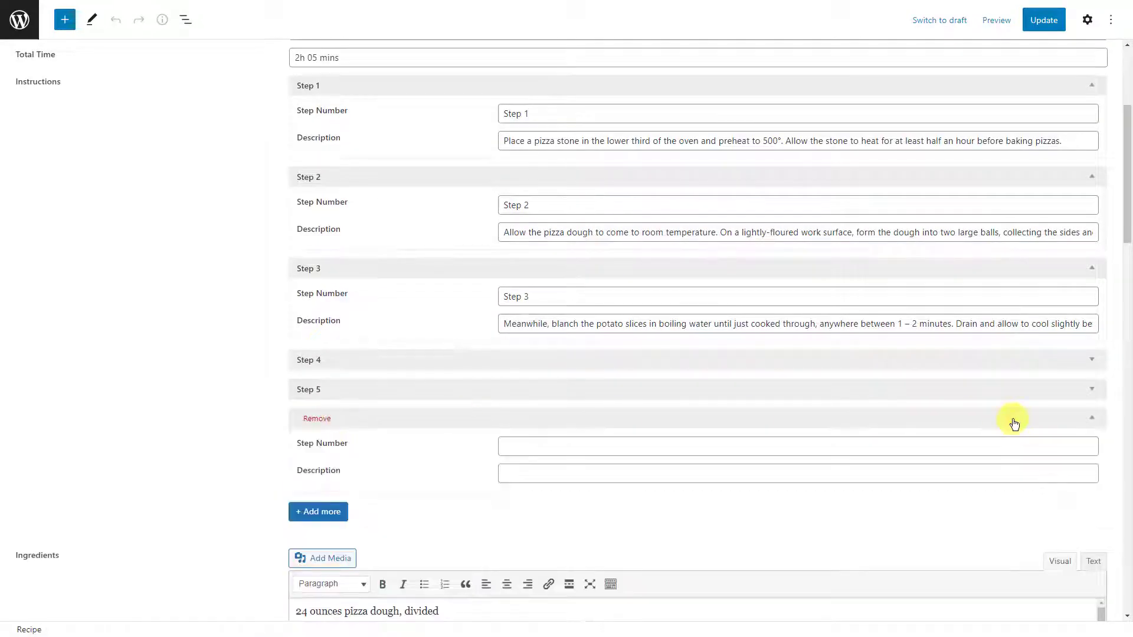
left_click(317, 418)
- Examine the contents of the pizza recipe's Ingredients, Video, Notes and remaining fields
left_click(620, 124)
scroll(622, 219, "down", 4)
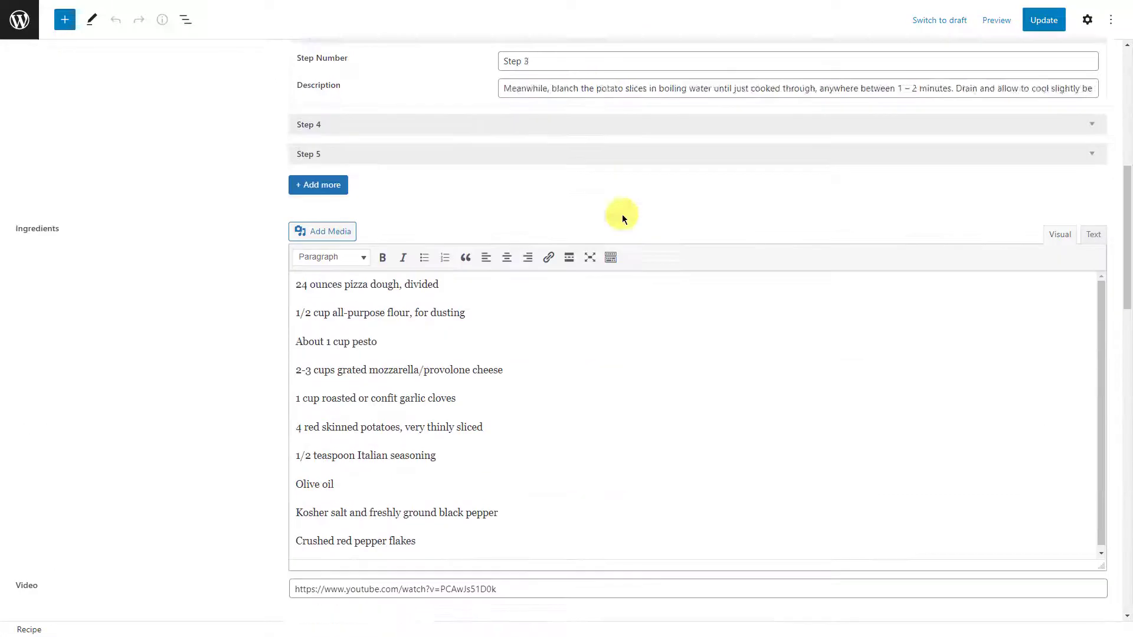
scroll(622, 221, "down", 5)
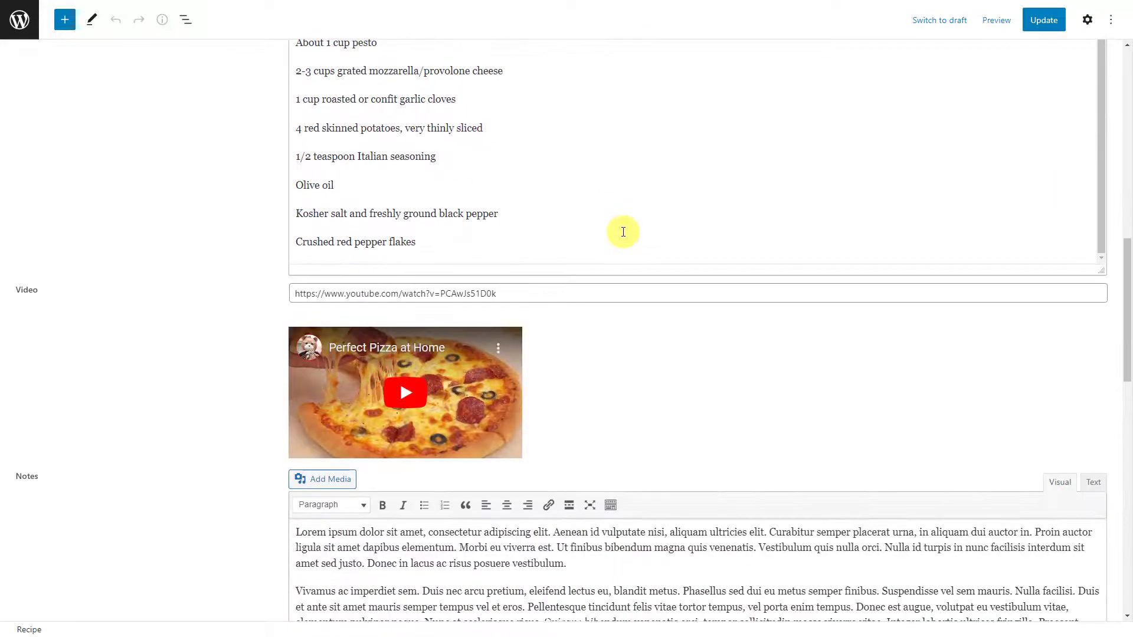
scroll(623, 231, "down", 10)
scroll(624, 232, "up", 20)
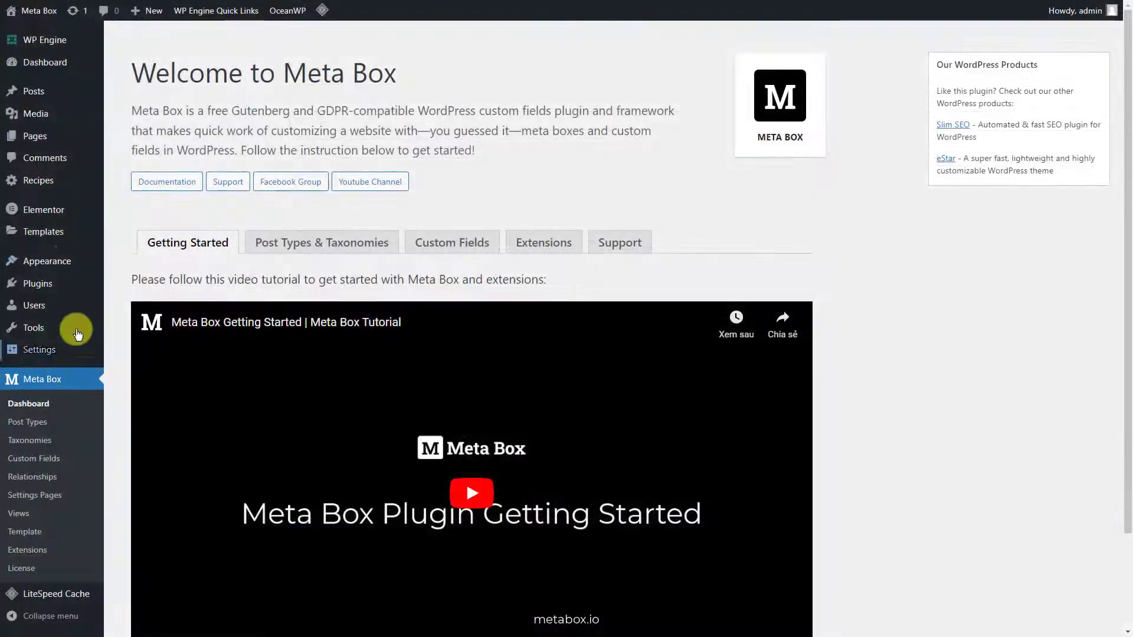
- Create a new Meta Box Group Skin template in the Theme Builder and dismiss the block library
mouse_move(72, 242)
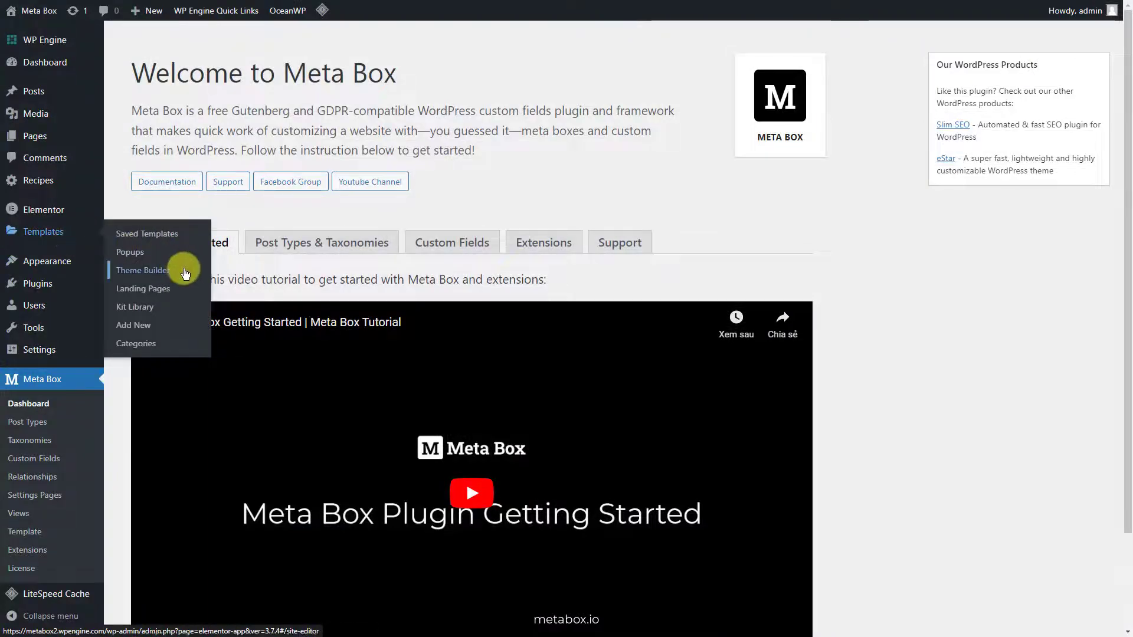
left_click(184, 269)
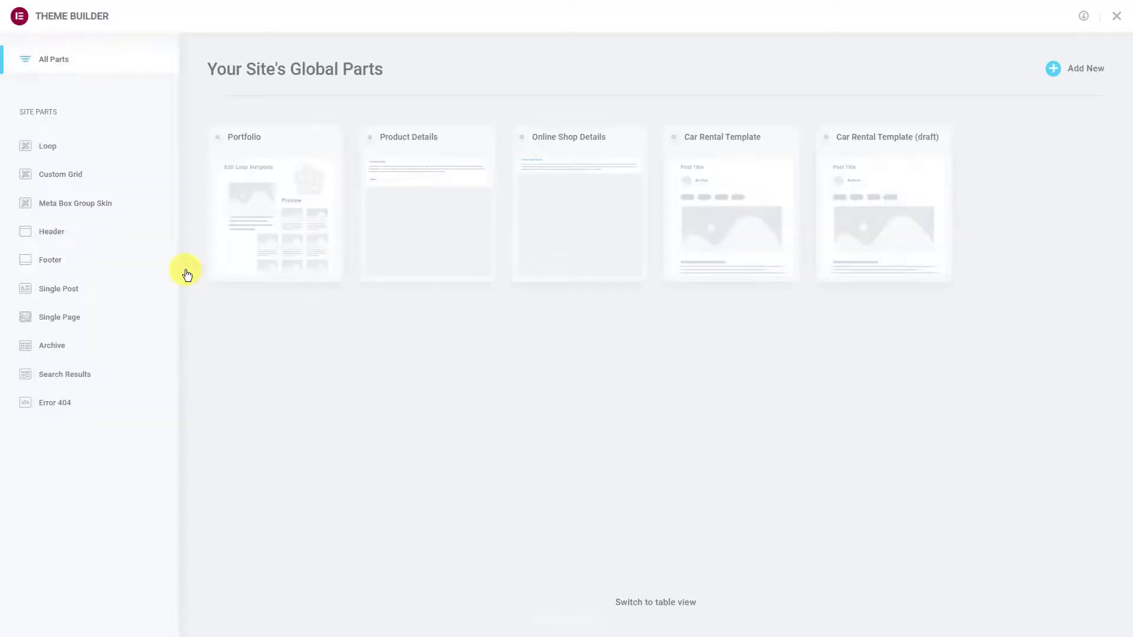
left_click(122, 209)
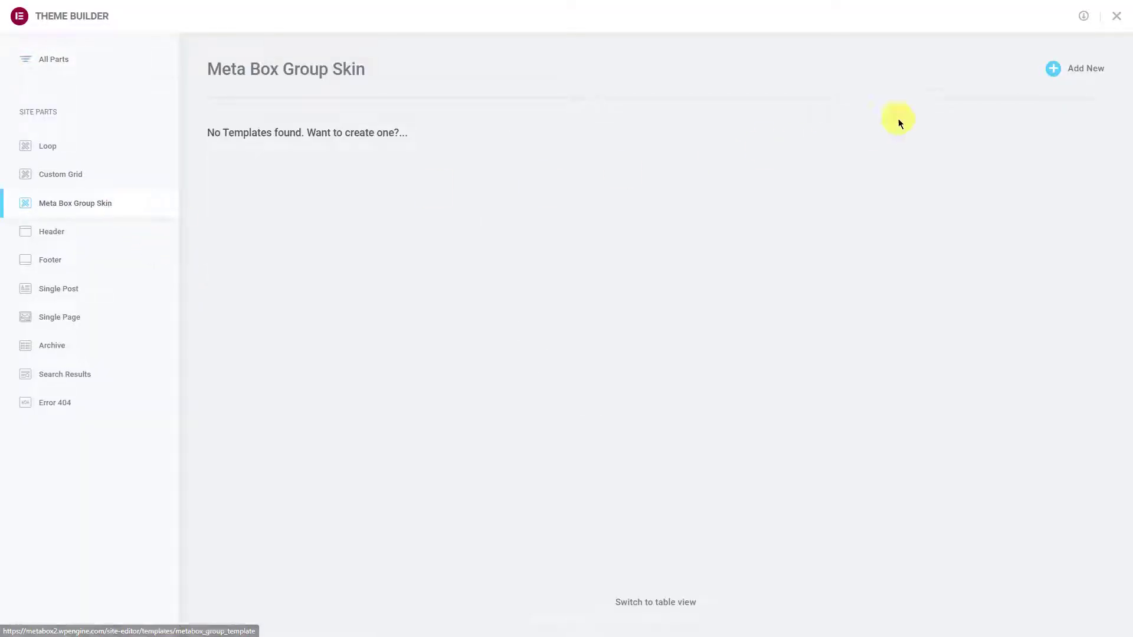
left_click(1080, 71)
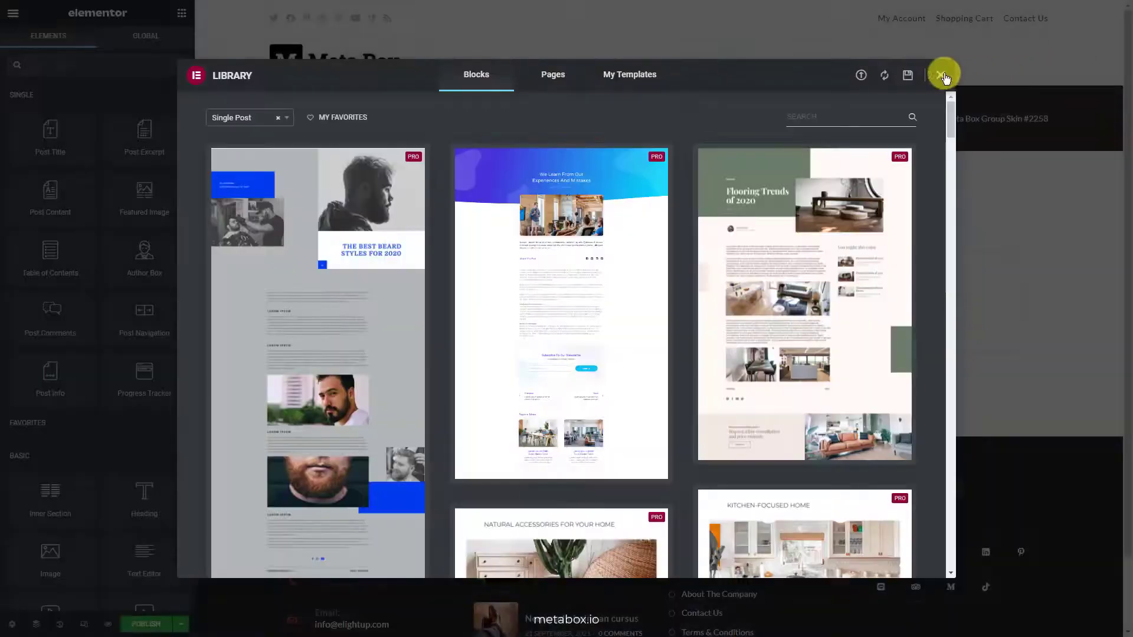
left_click(940, 73)
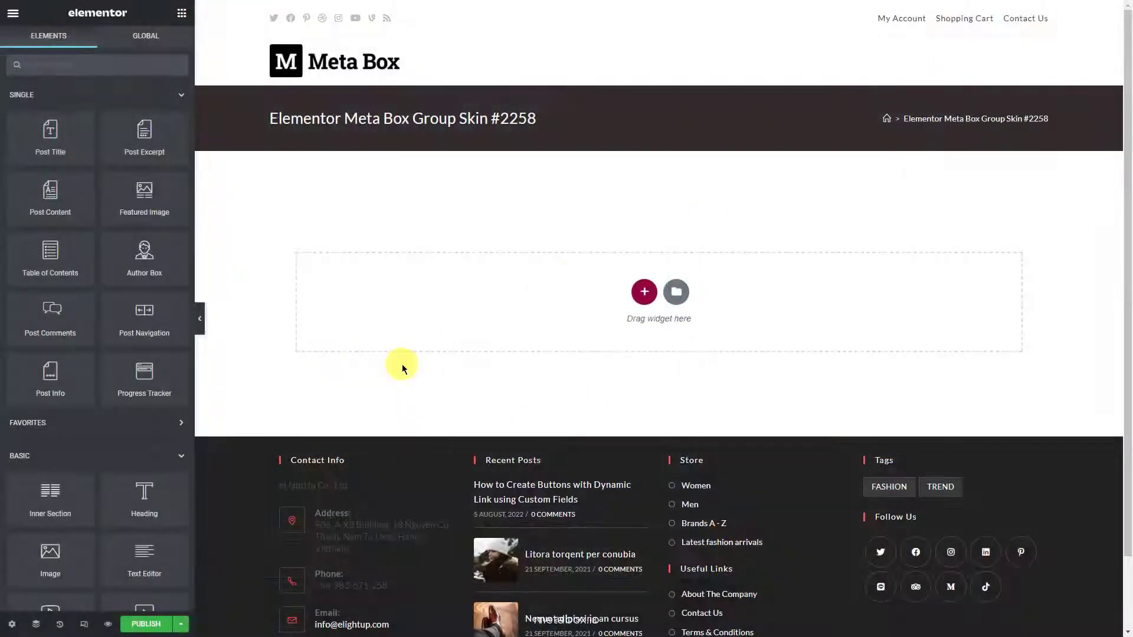
- Title the group skin template Instruction Skin and set its status to Published
left_click(12, 624)
triple_click(176, 122)
type("Instruction Skin")
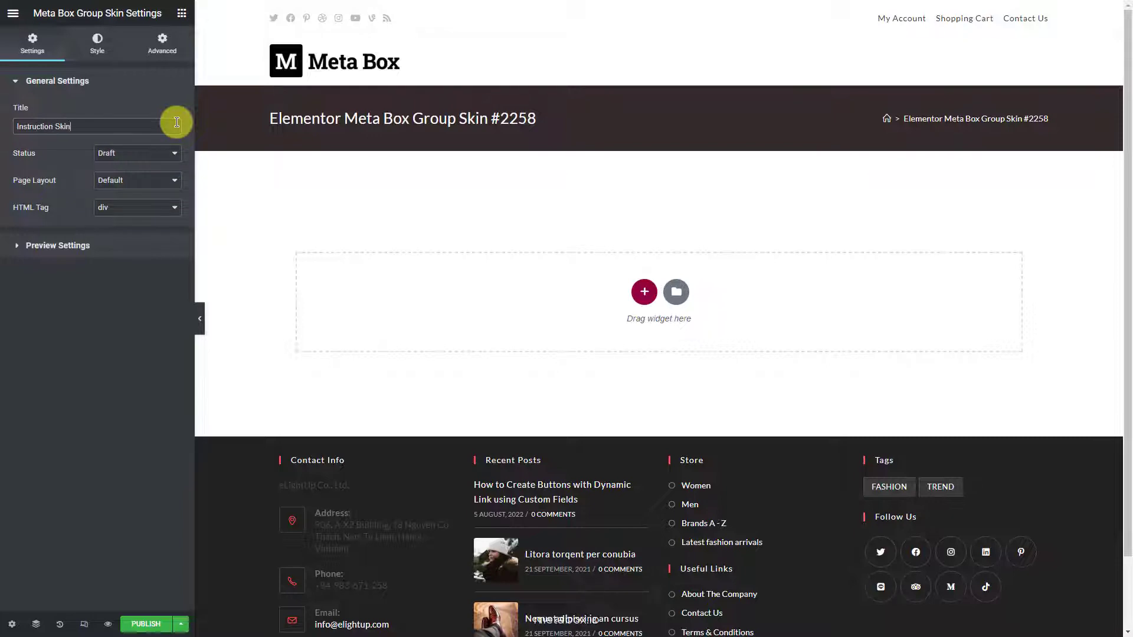
left_click(170, 153)
left_click(165, 199)
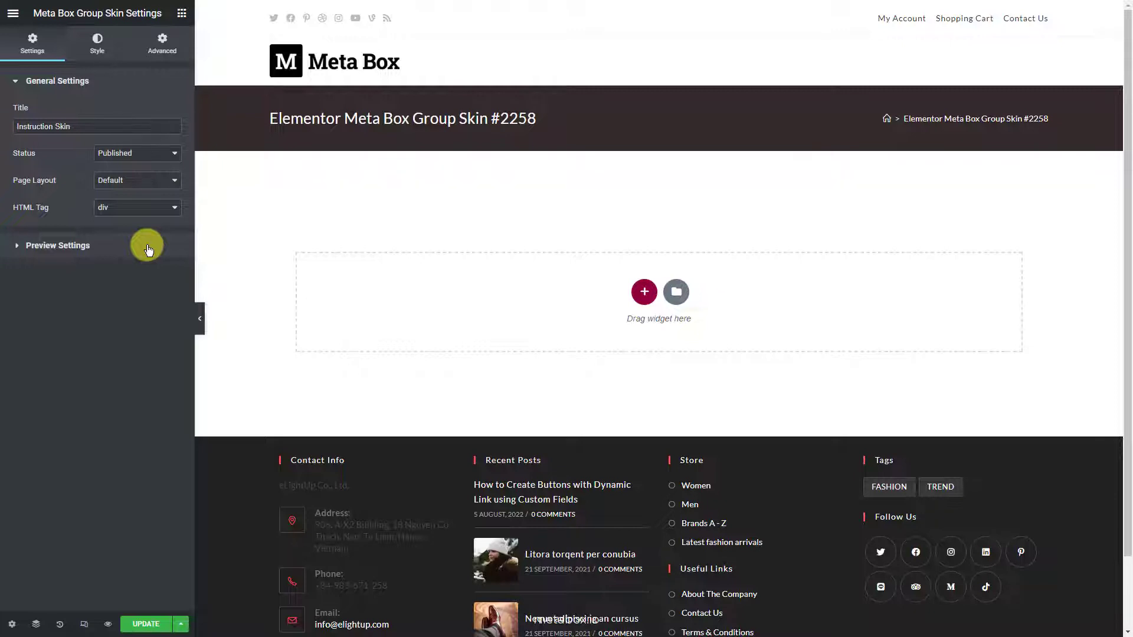
- Set the skin's dynamic content preview to the Recipe type with the pesto pizza recipe and apply the preview
left_click(148, 248)
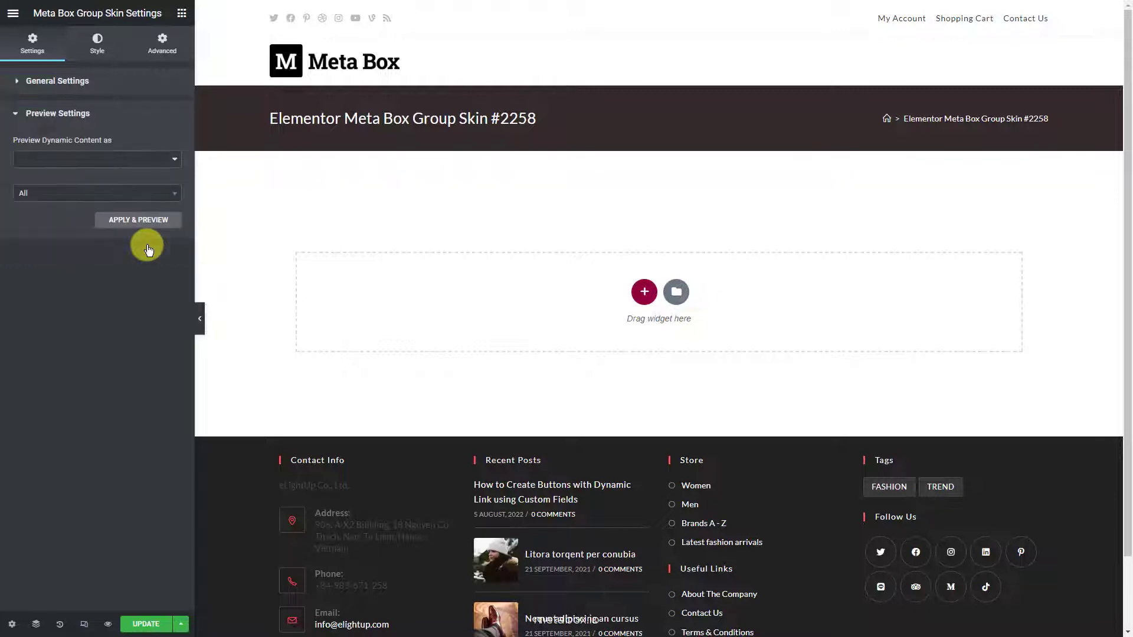
left_click(177, 160)
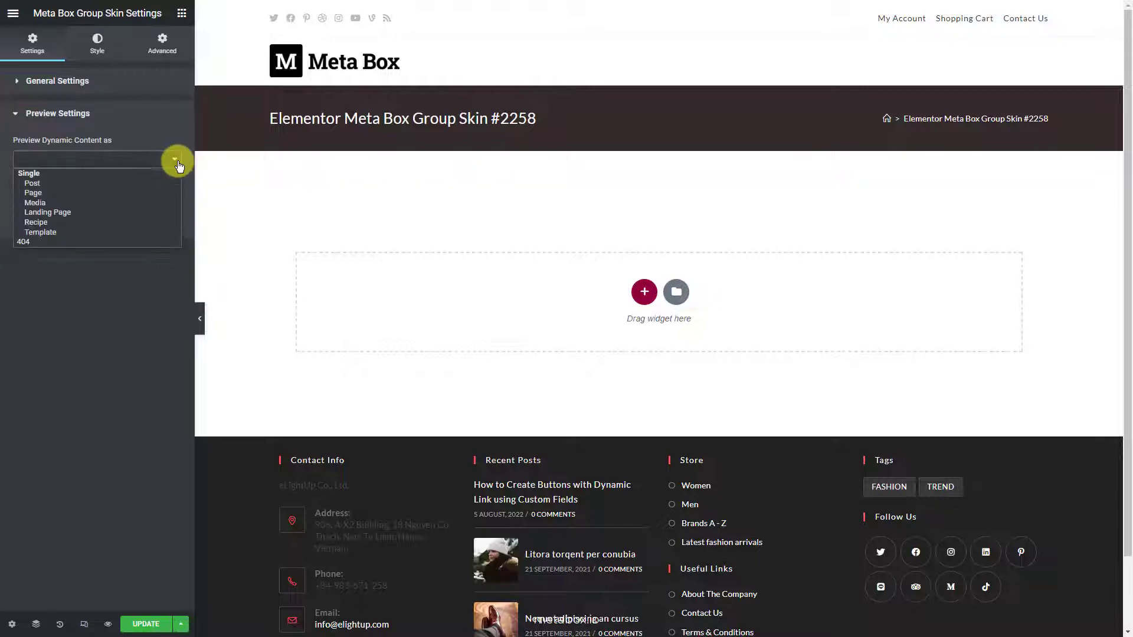
left_click(137, 222)
left_click(147, 193)
type("pe")
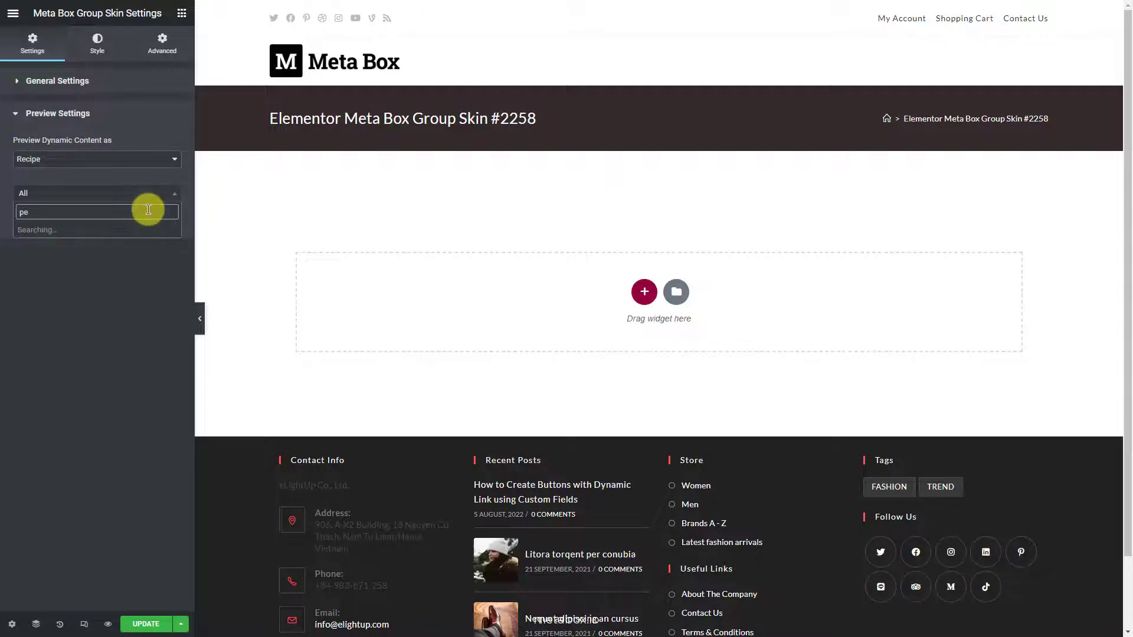
left_click(139, 227)
left_click(145, 224)
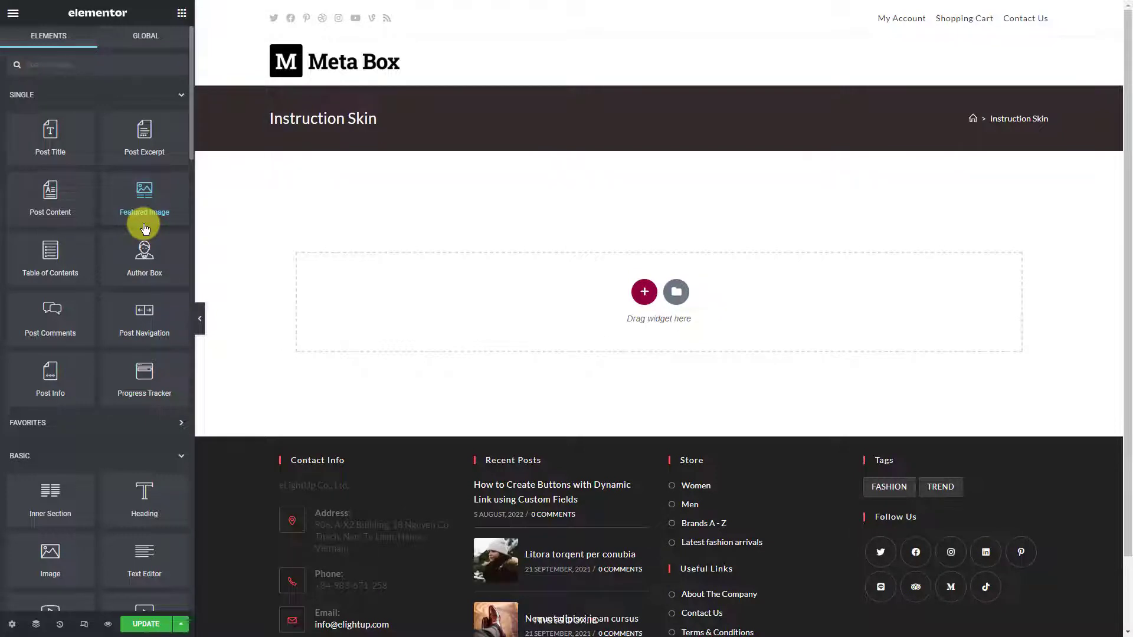
- Add a Heading that takes its title from the Meta Box field Step Number and set its HTML tag to H3
left_click_drag(141, 496, 611, 298)
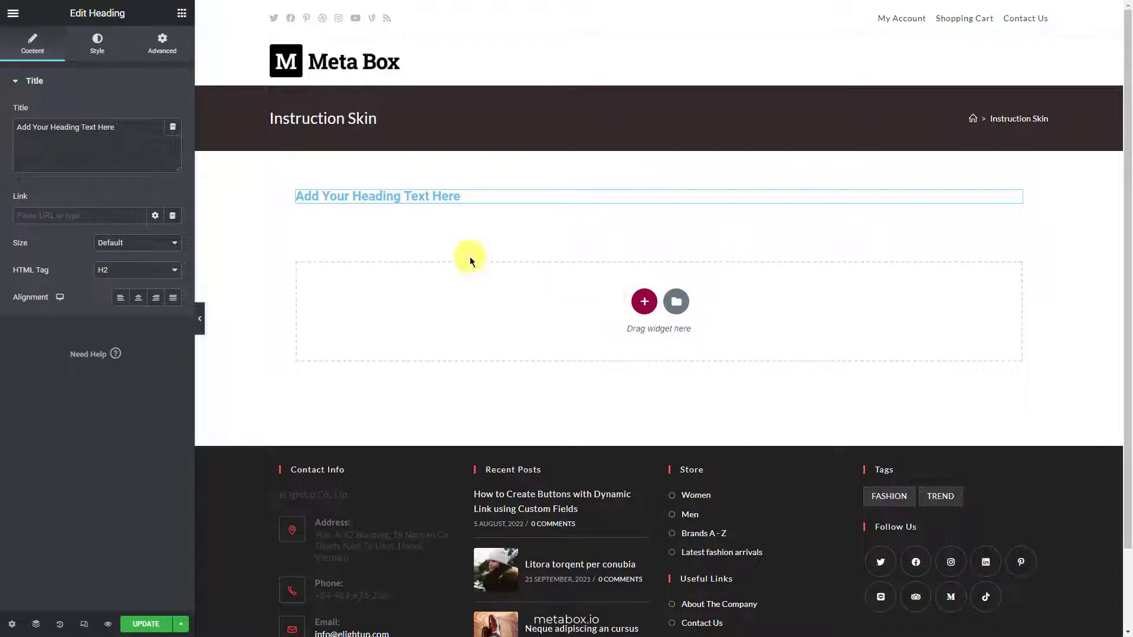
left_click(173, 127)
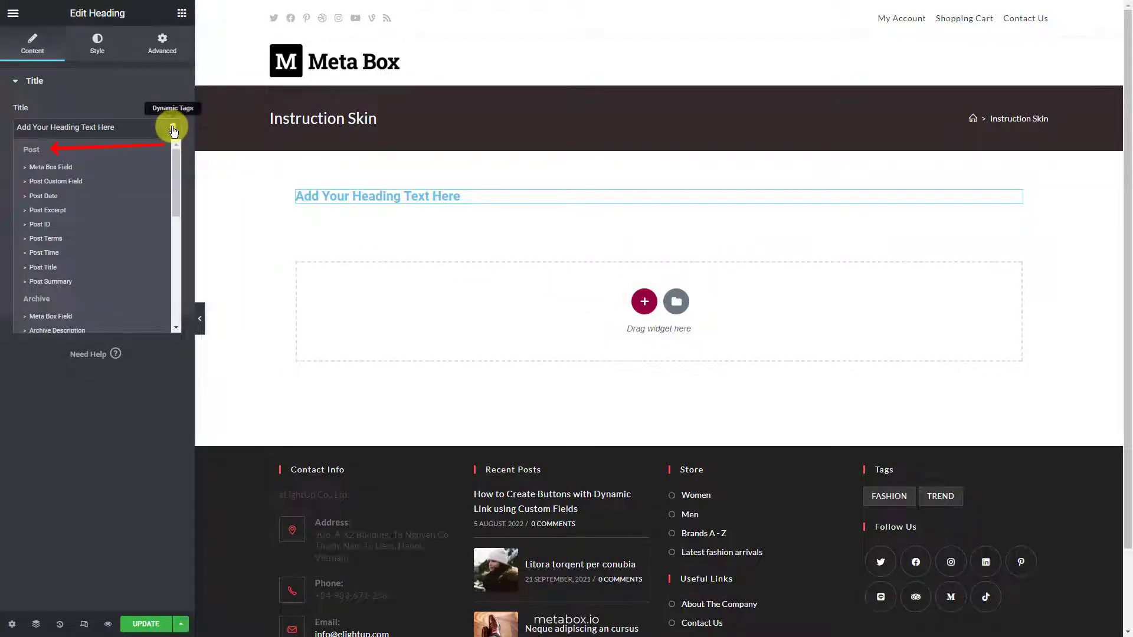
left_click(119, 167)
left_click(157, 183)
left_click(158, 214)
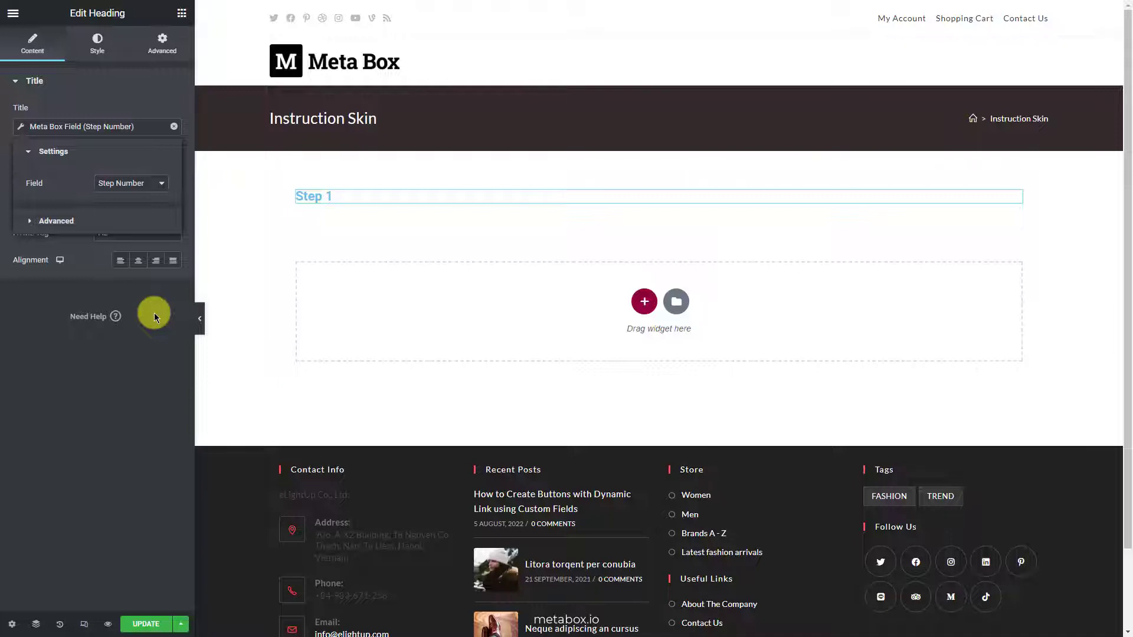
left_click(154, 312)
left_click(155, 233)
left_click(155, 264)
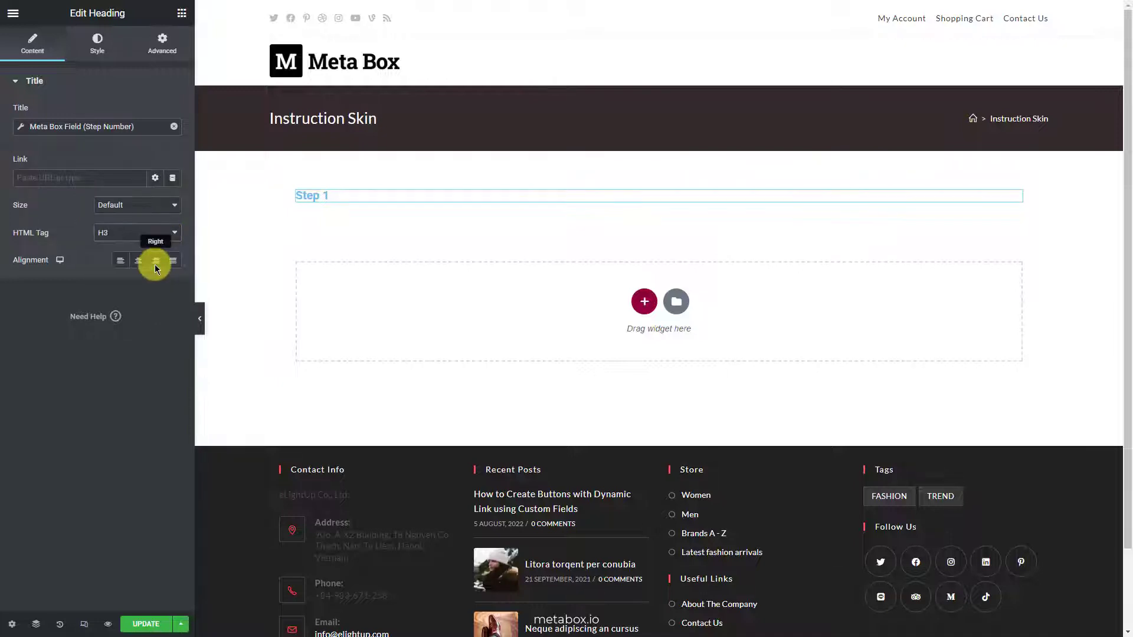
- Add a Text Editor below the step heading and fill it from the Meta Box field Description
left_click(181, 13)
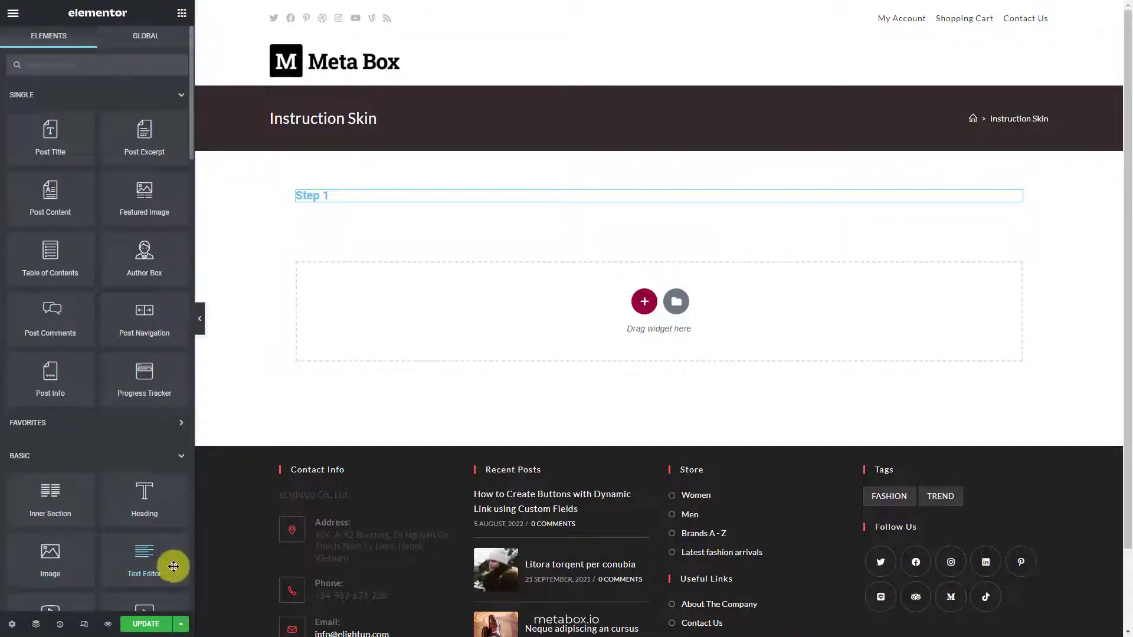
left_click_drag(174, 567, 659, 205)
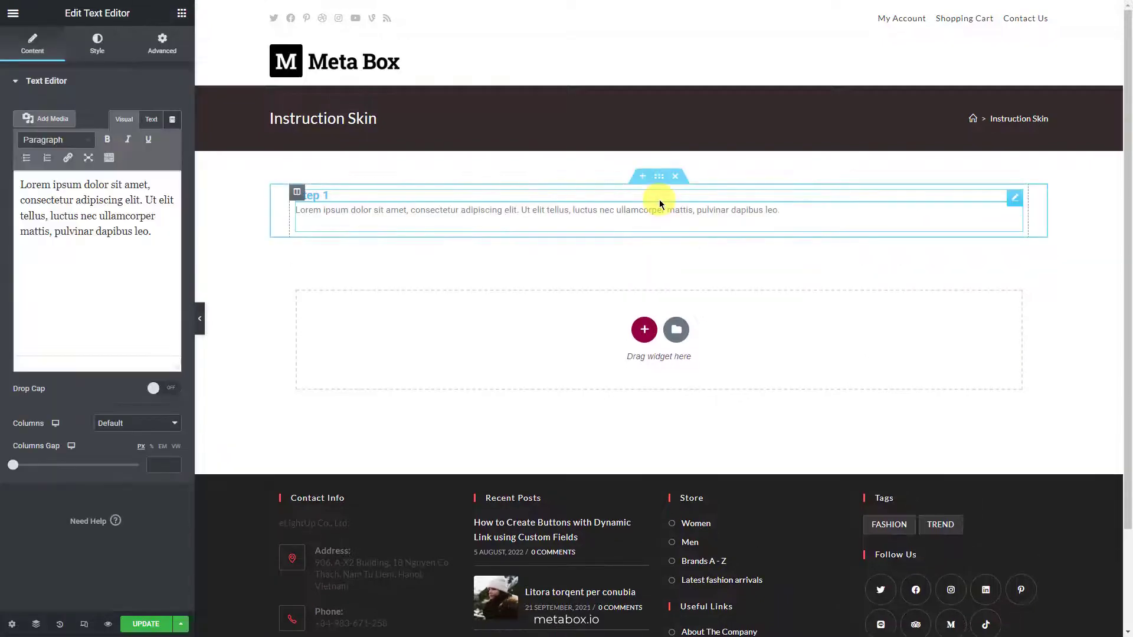
left_click(172, 119)
left_click(117, 155)
left_click(164, 176)
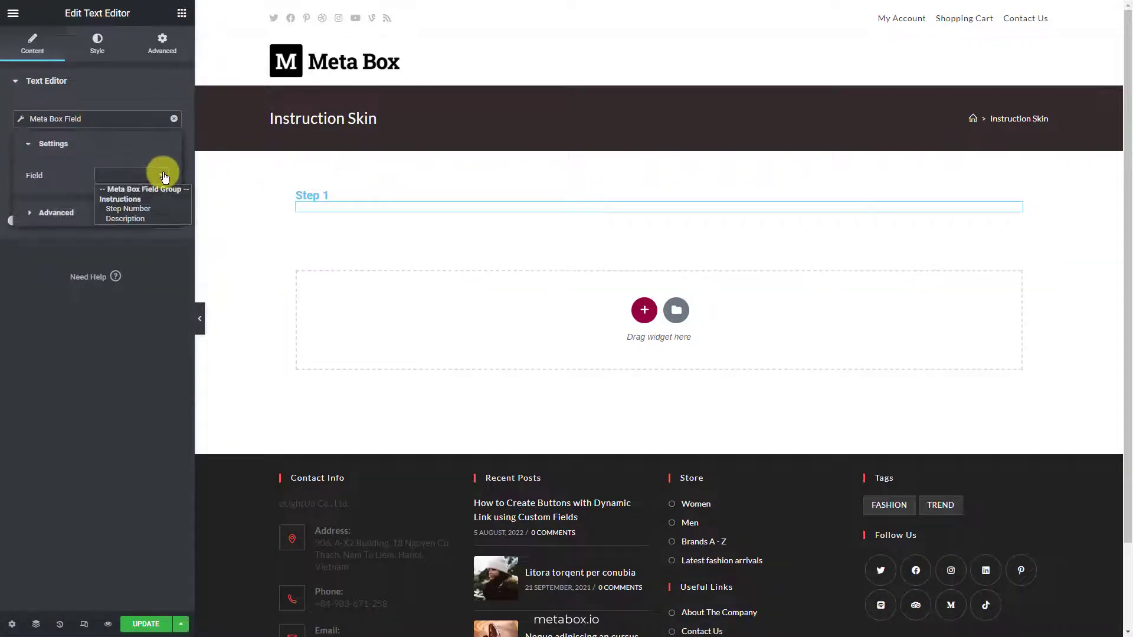
left_click(162, 219)
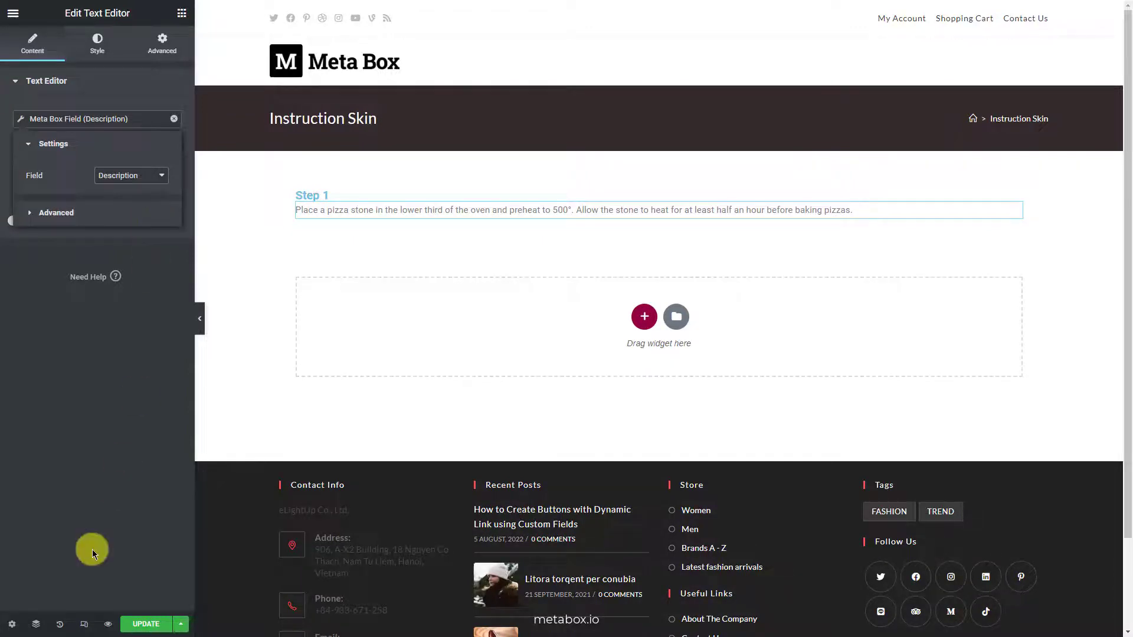
- Set the step heading's text color to #000000 and save the template without adding a display condition
left_click(36, 624)
left_click(274, 196)
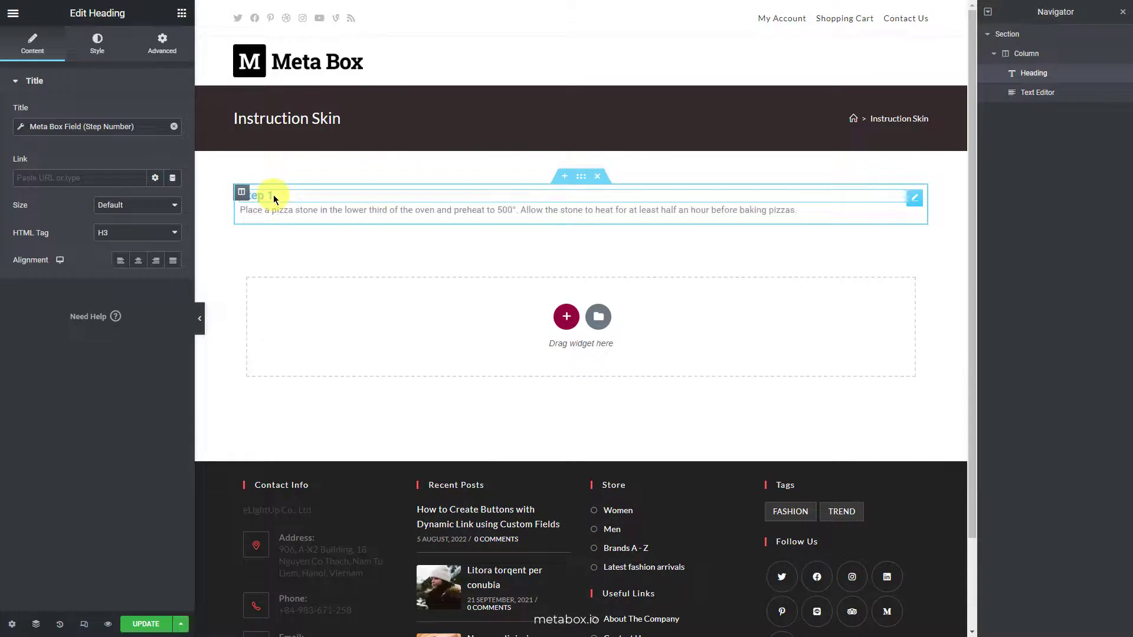
left_click(98, 44)
left_click(173, 112)
left_click(152, 138)
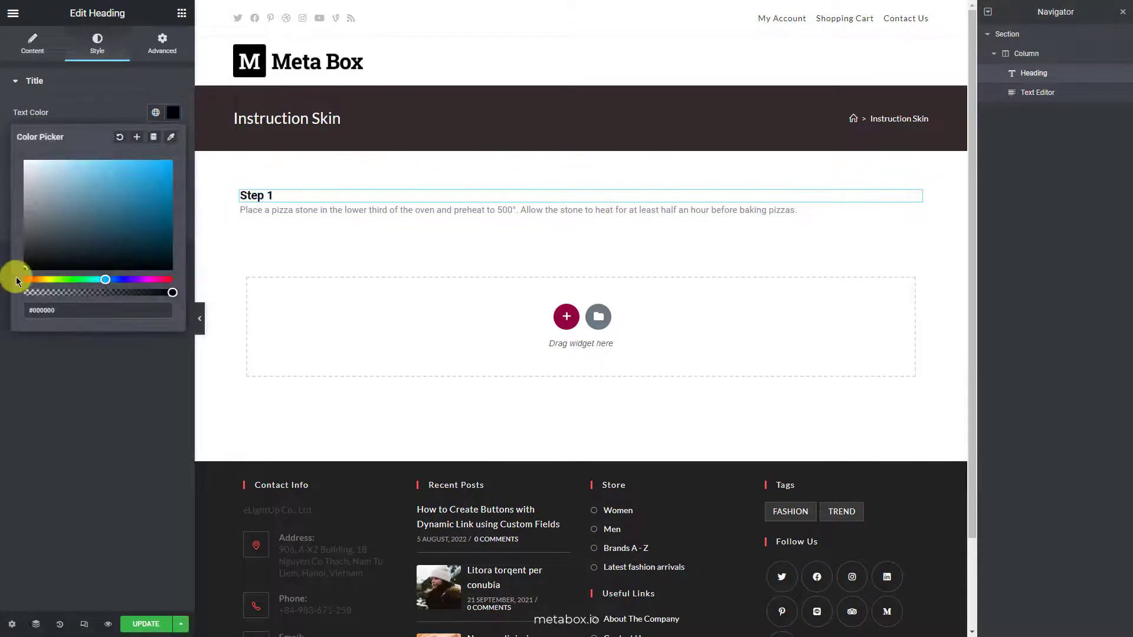
left_click(128, 373)
left_click(148, 624)
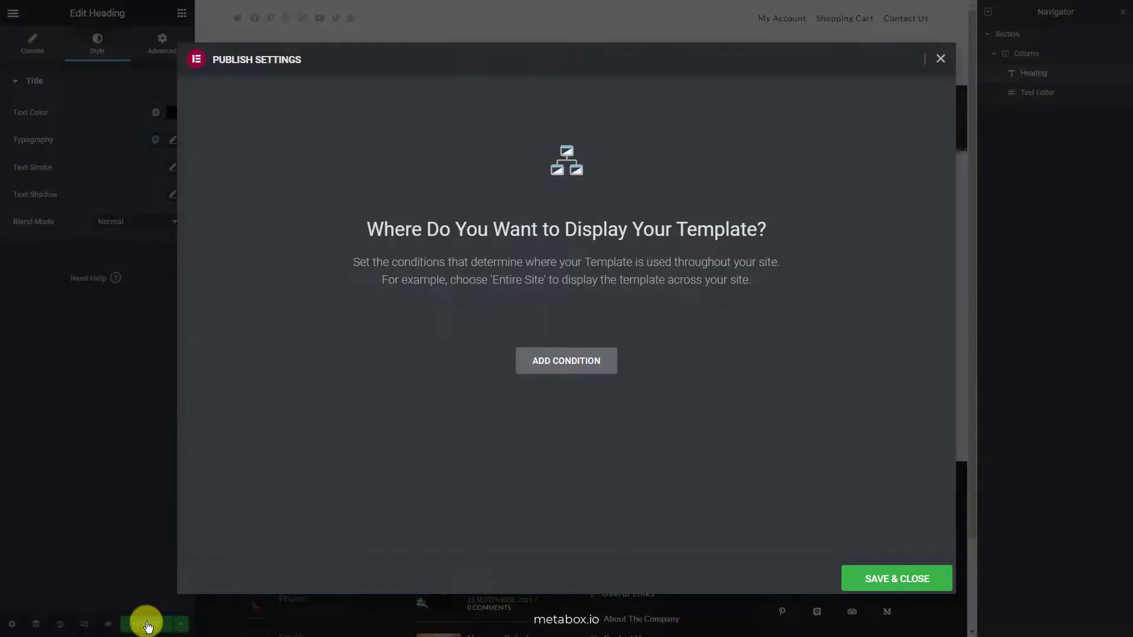
left_click(850, 578)
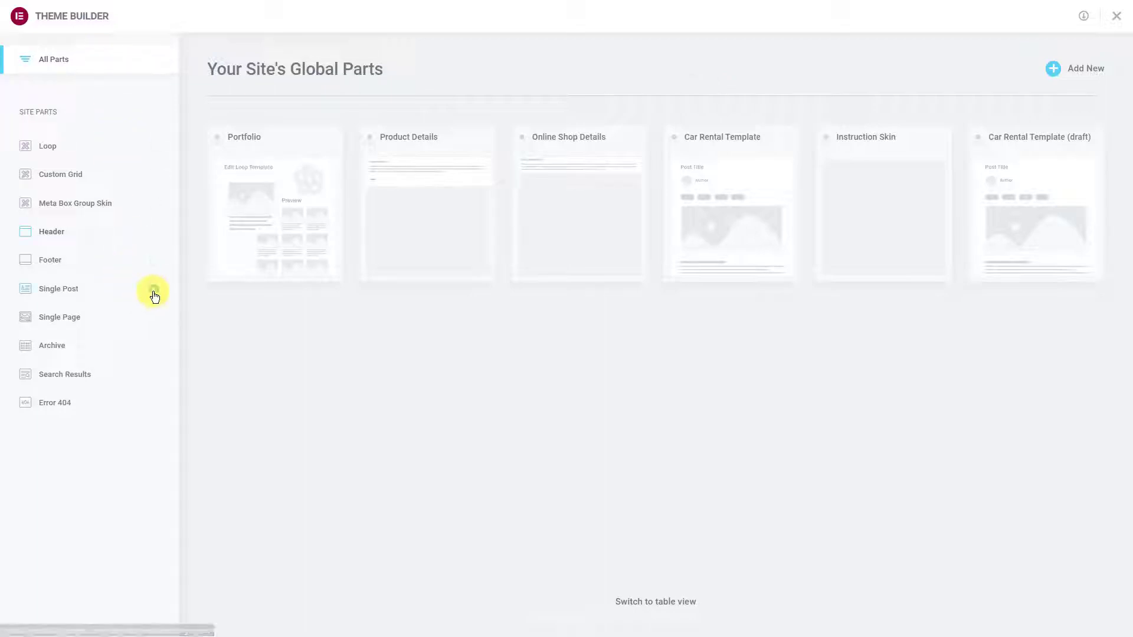
- Create a Single Post template in the Theme Builder, titled Recipe Template, with its status set to Published
left_click(154, 293)
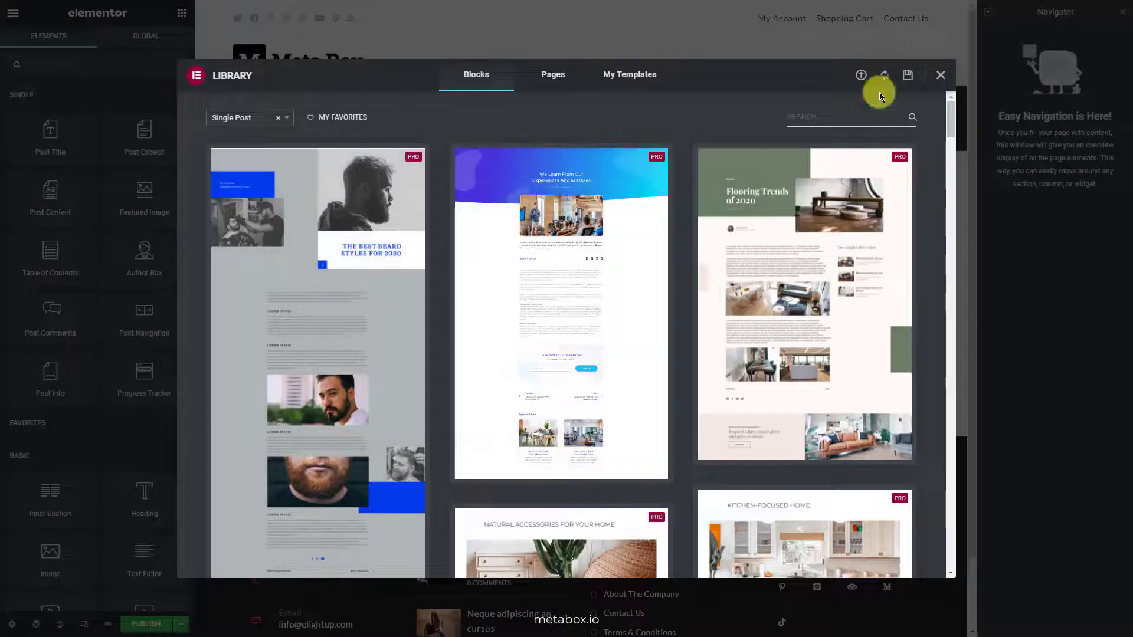
left_click(941, 75)
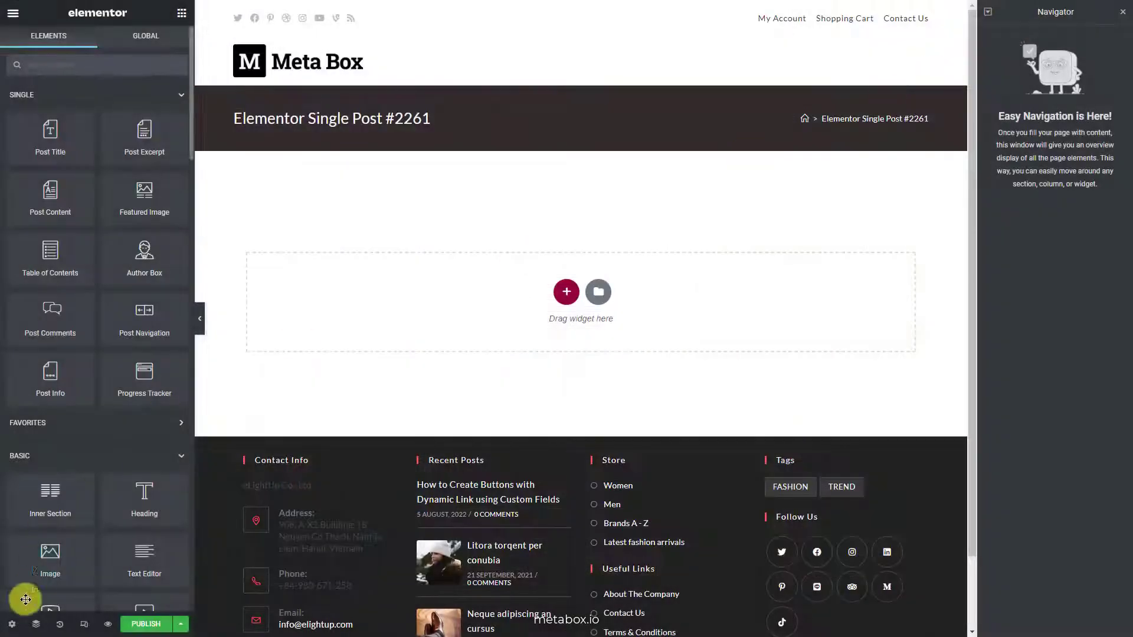
left_click(12, 623)
key("ctrl+a")
type("Rec")
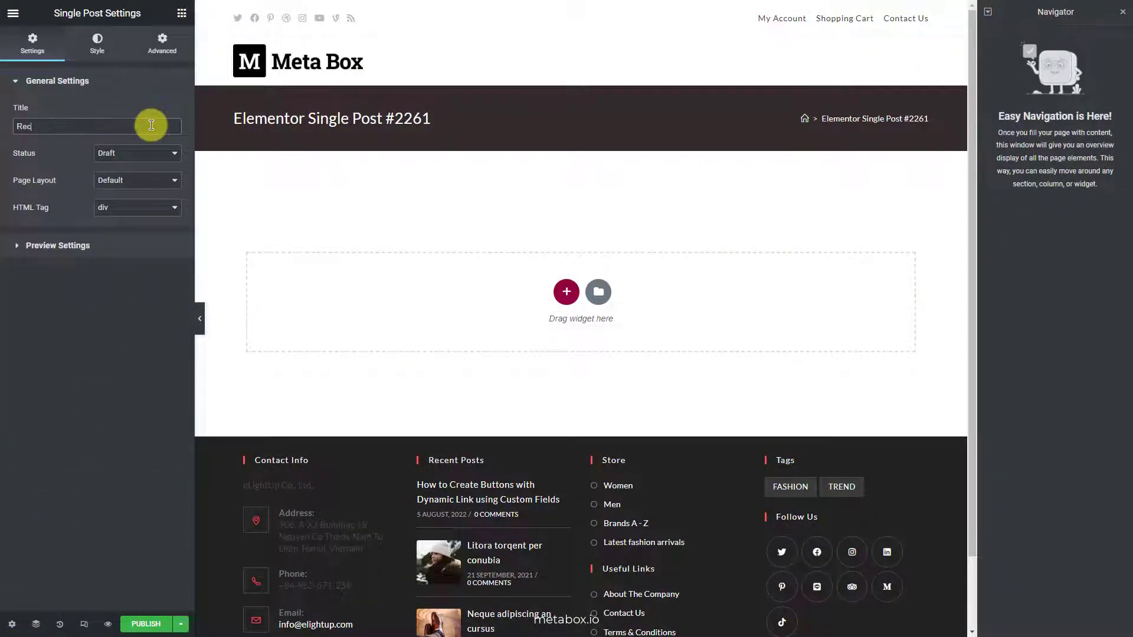
type("ipe Template")
left_click(151, 153)
left_click(149, 196)
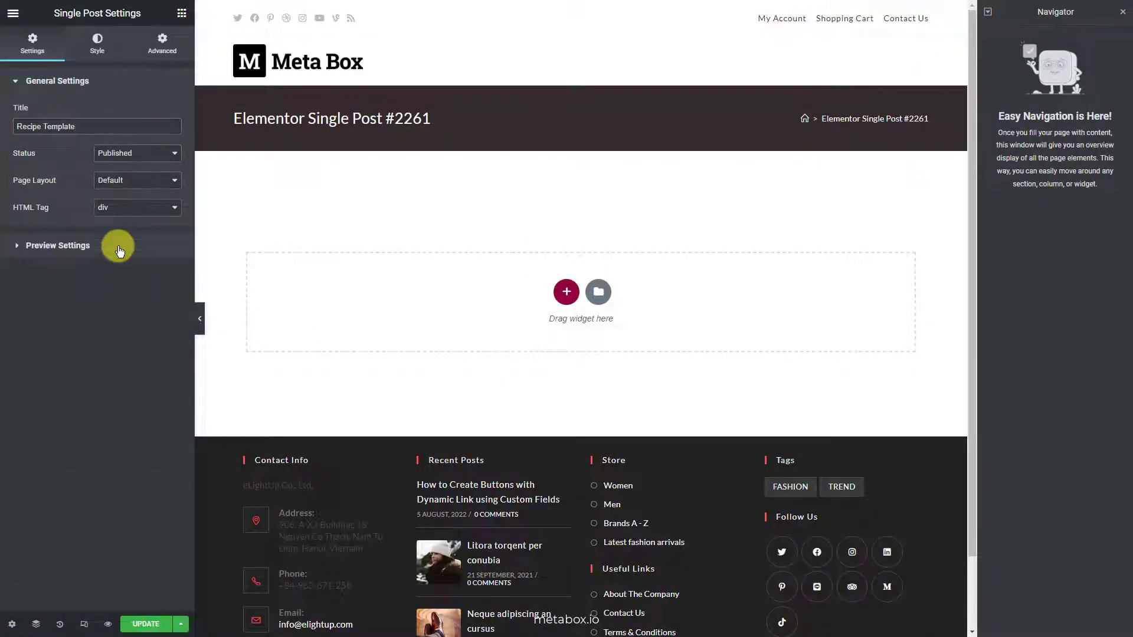
- Preview the Recipe Template's dynamic content as the recipe Pestro Pizza With Roasted Garlic & Potato
left_click(119, 245)
left_click(152, 164)
left_click(129, 204)
left_click(128, 194)
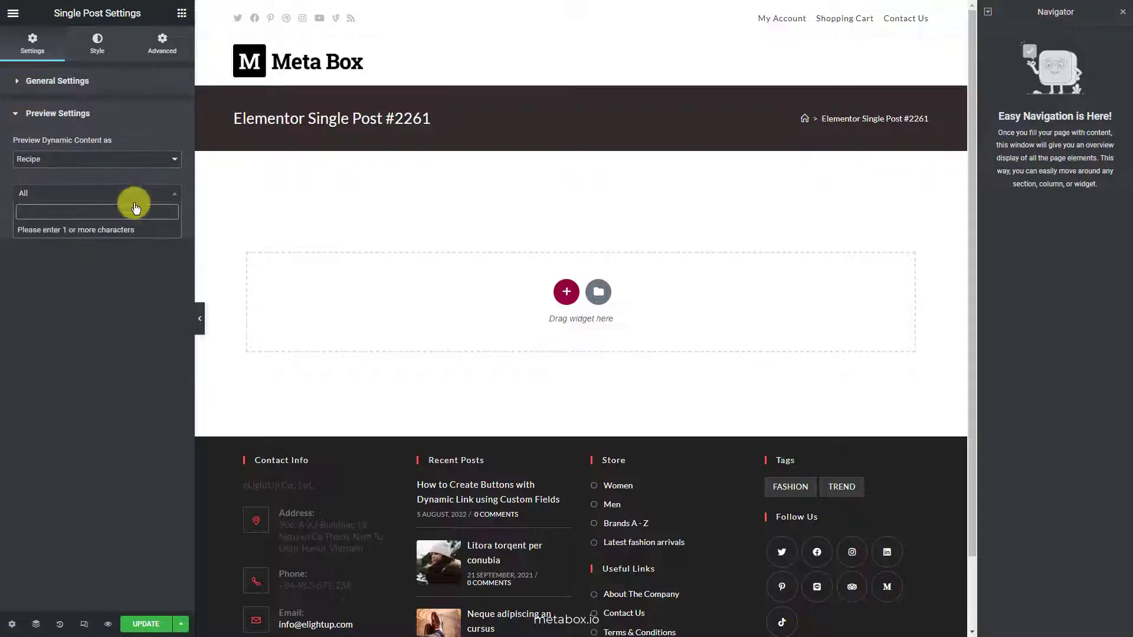
type("re")
left_click(138, 229)
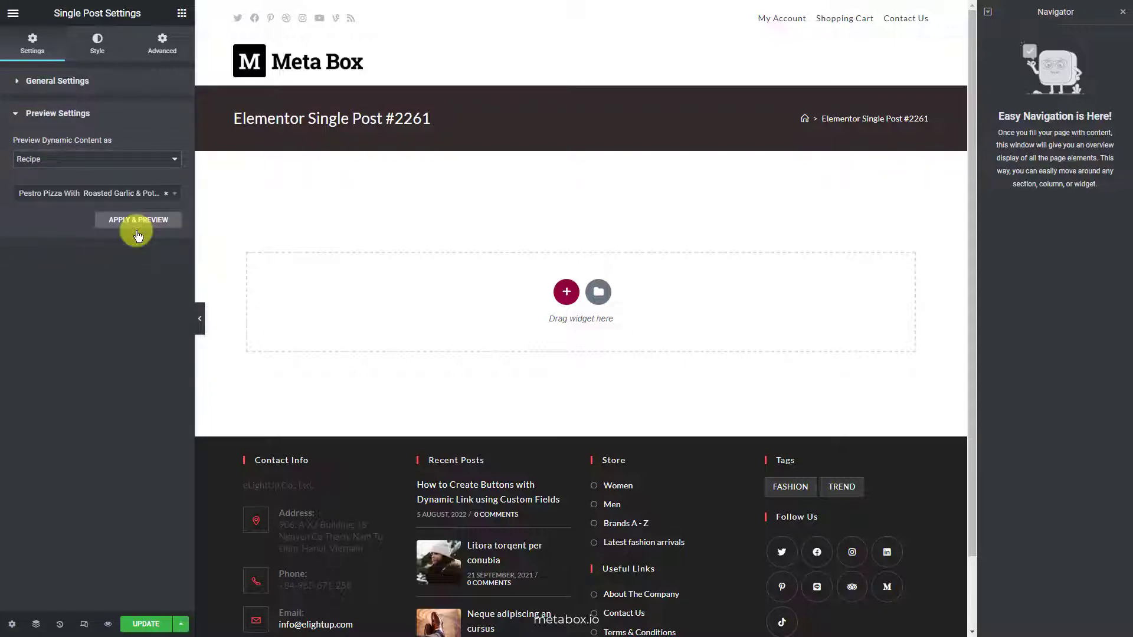
left_click(139, 227)
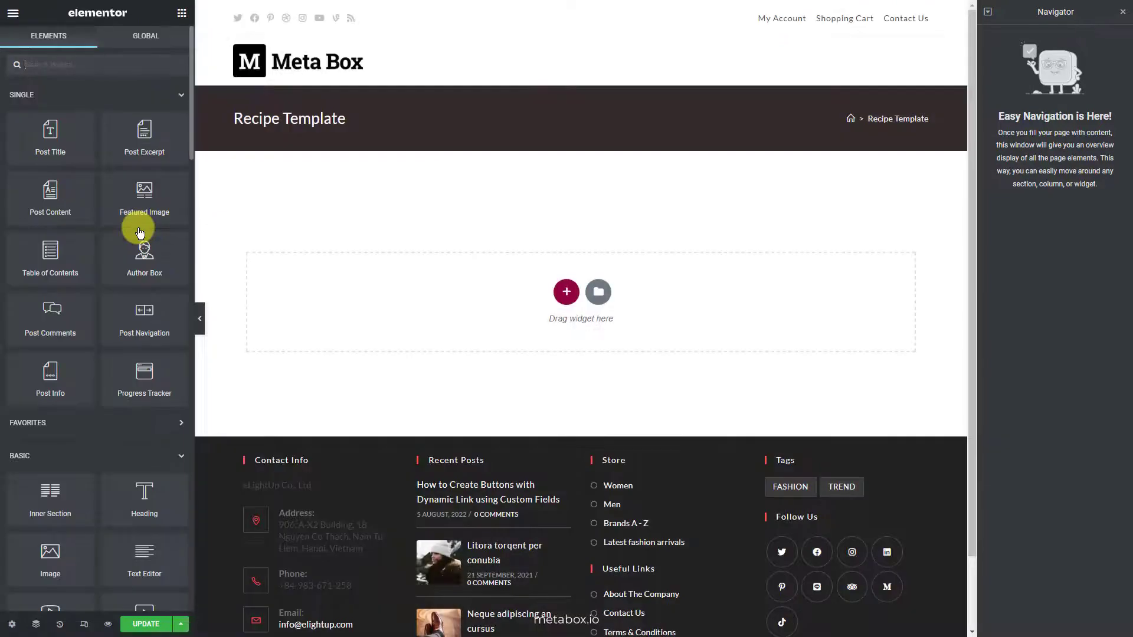
- Add a single-column section to the template and set its content width to Full Width
left_click(567, 292)
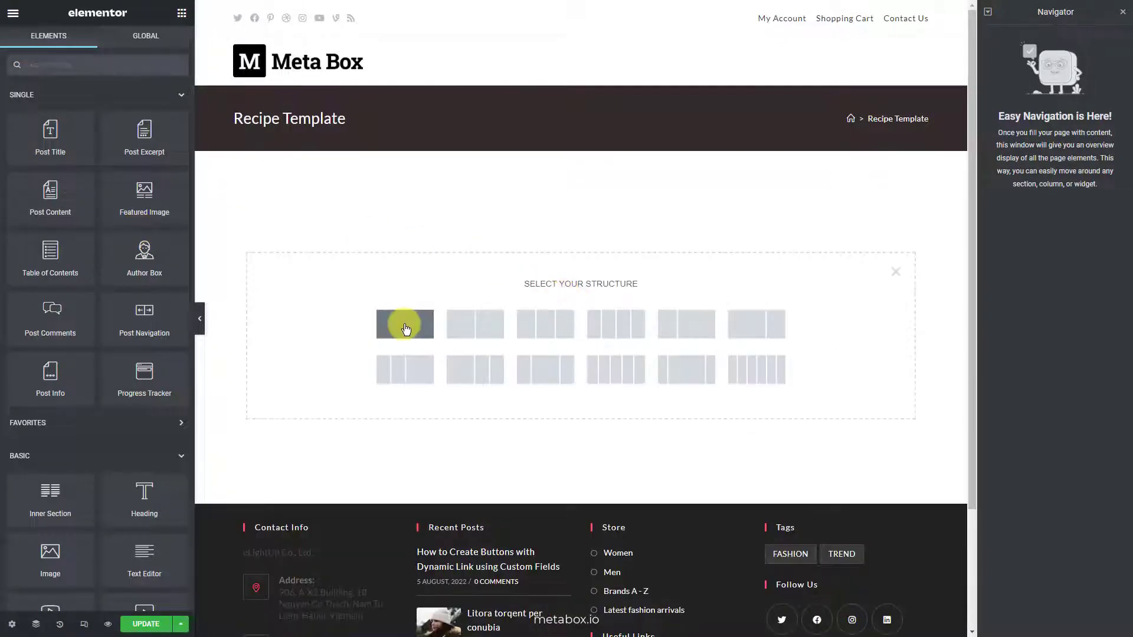
left_click(405, 324)
left_click(164, 112)
left_click(161, 131)
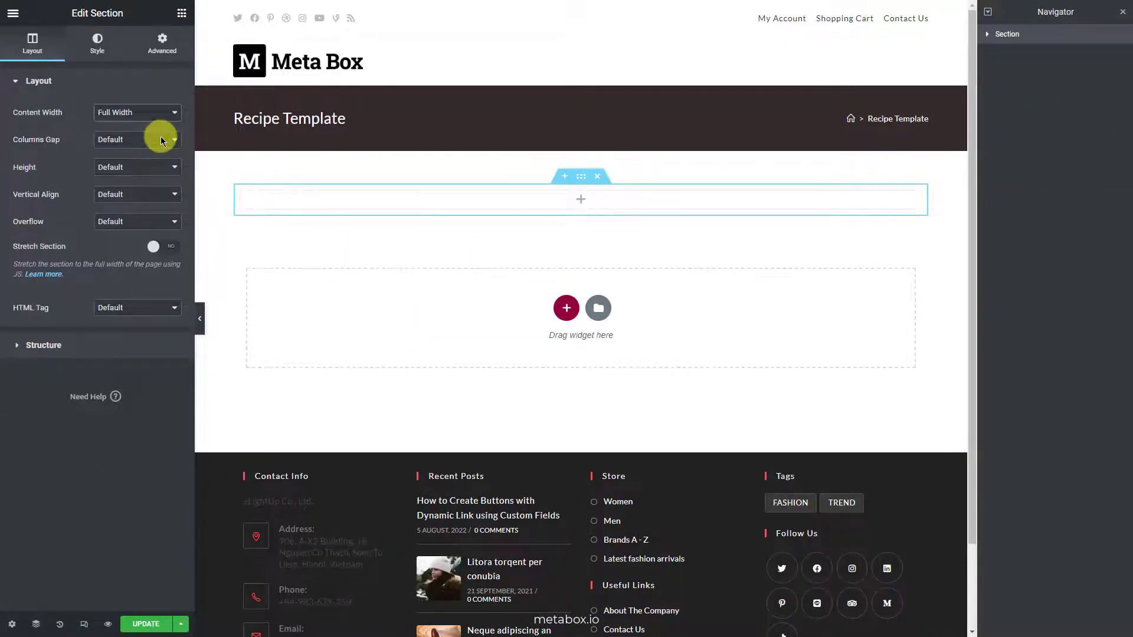
- Place a Post Title widget in the new full-width section
left_click(182, 13)
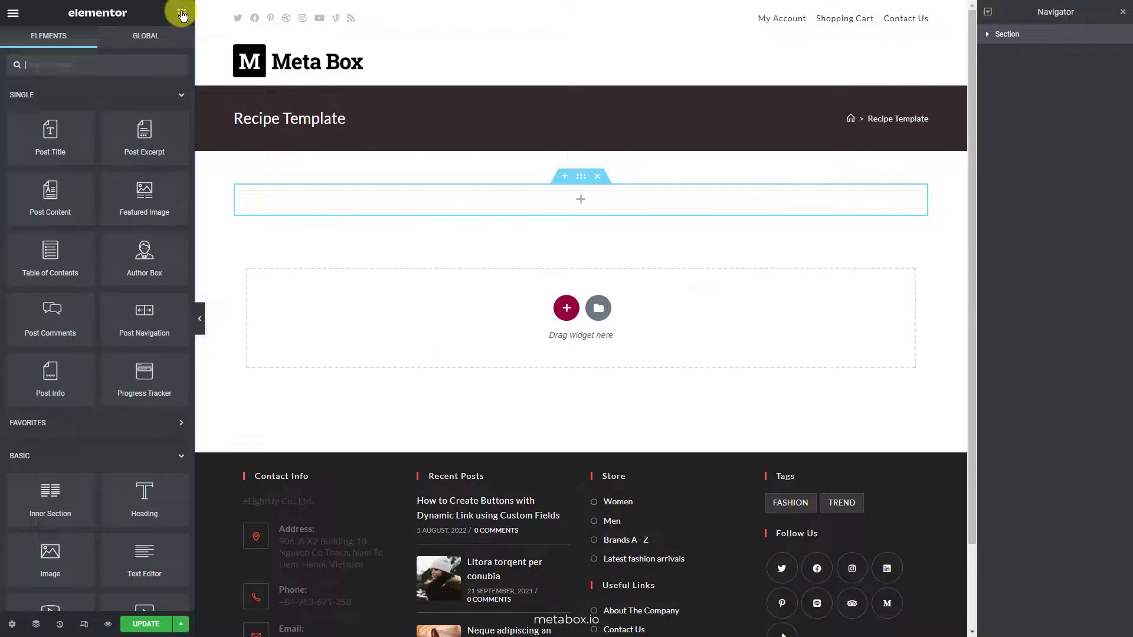
left_click_drag(50, 137, 367, 203)
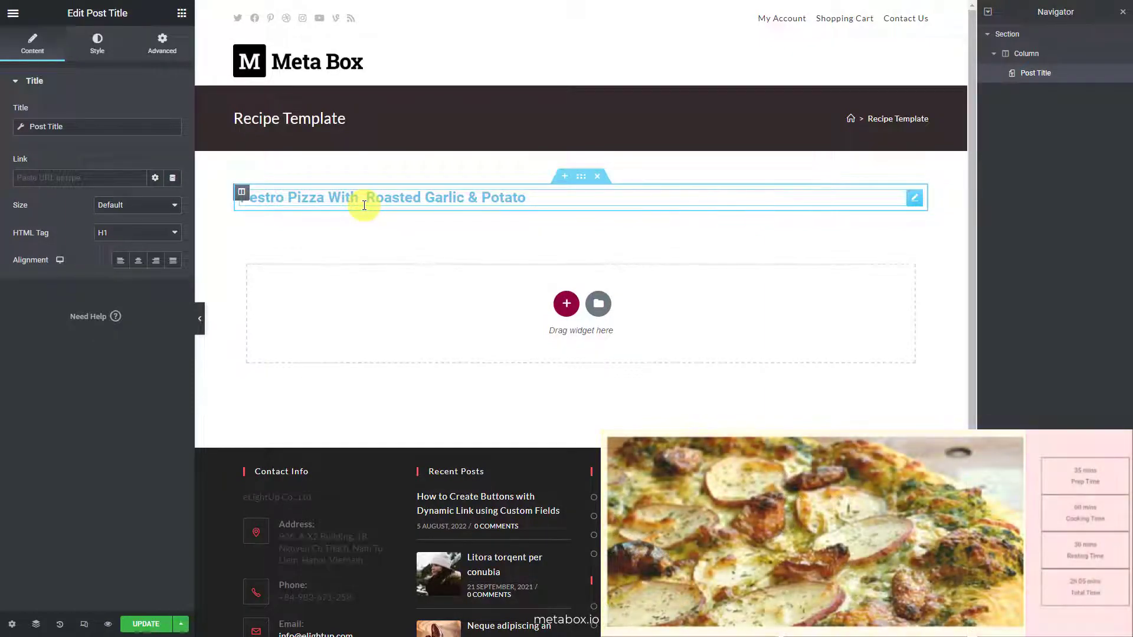
left_click(181, 13)
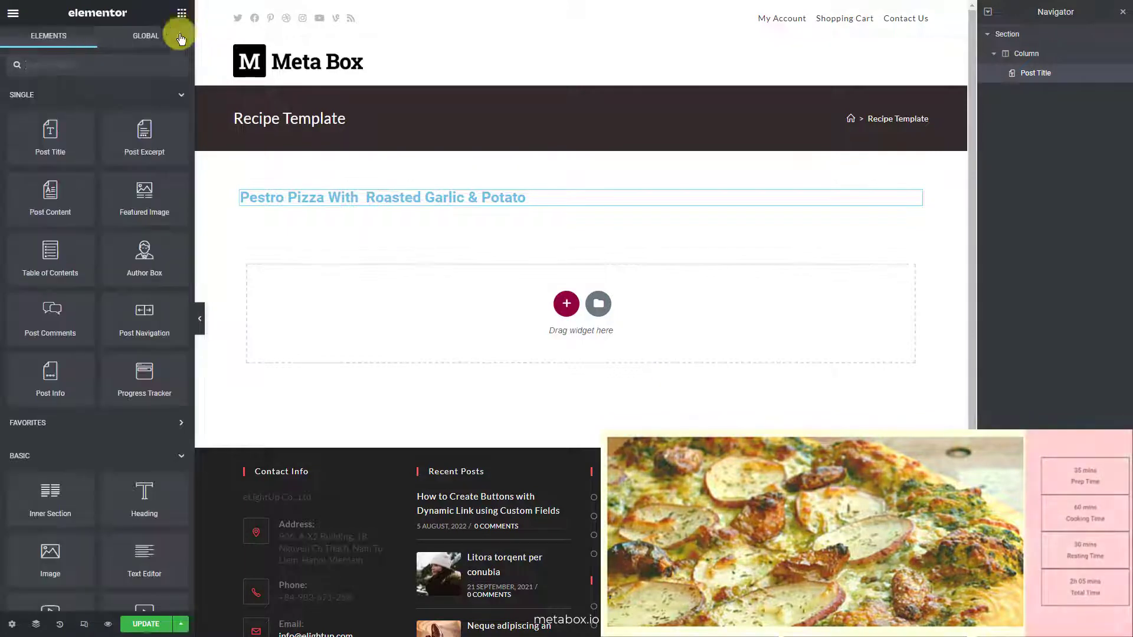
- Add an Inner Section below the post title and set its content width to Full Width
left_click_drag(66, 503, 425, 204)
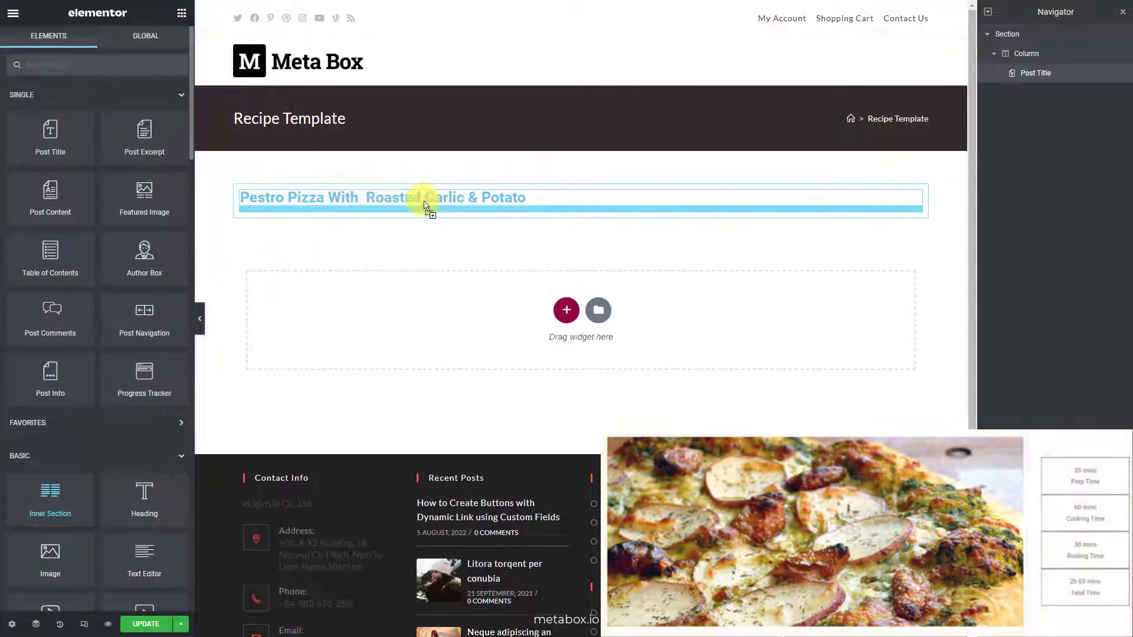
left_click(165, 113)
left_click(158, 136)
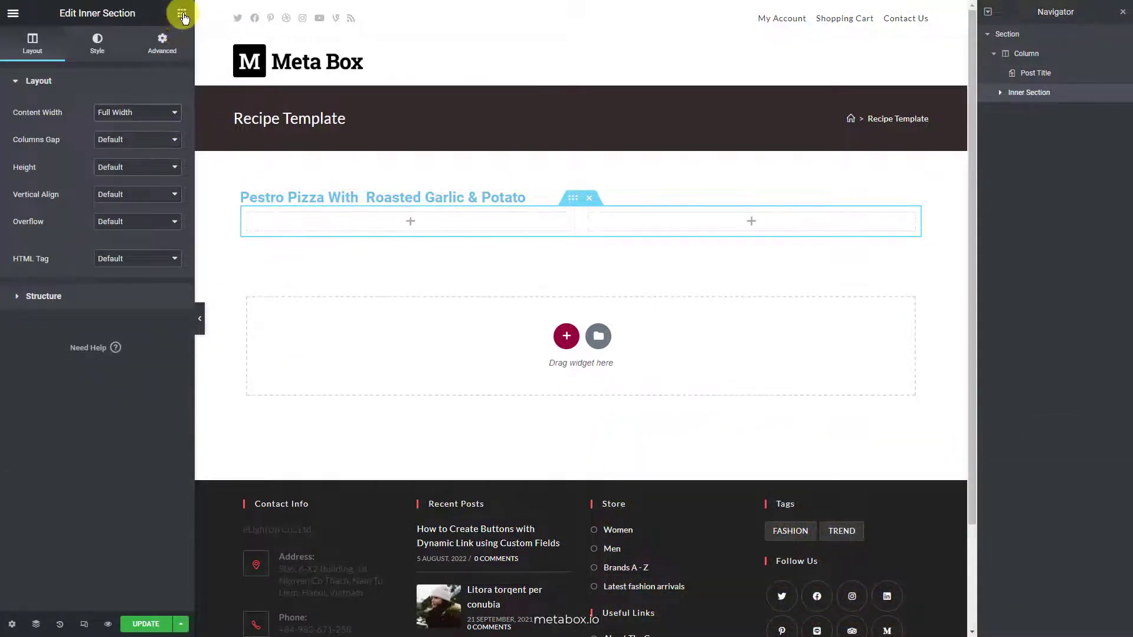
- Place a Featured Image widget in the inner section's first column and set its image size to the 1200 x 700 option
left_click(182, 13)
left_click_drag(167, 202, 397, 230)
left_click(174, 154)
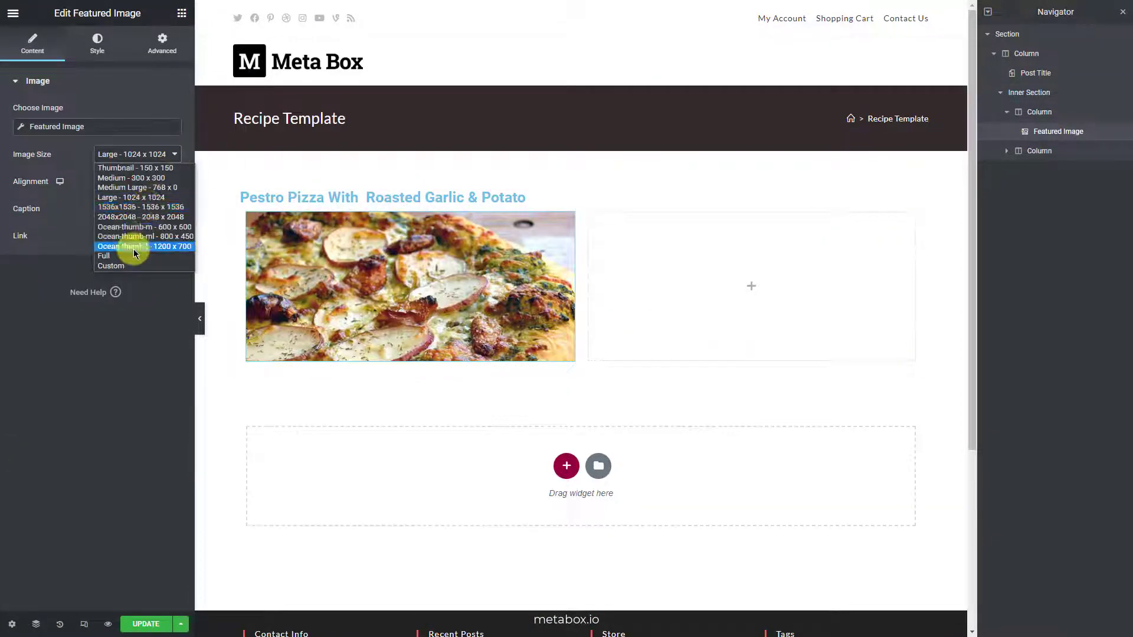
left_click(132, 245)
- Place a Text Editor widget in the inner section's second column and link it to the Meta Box field Prep Time
left_click(182, 13)
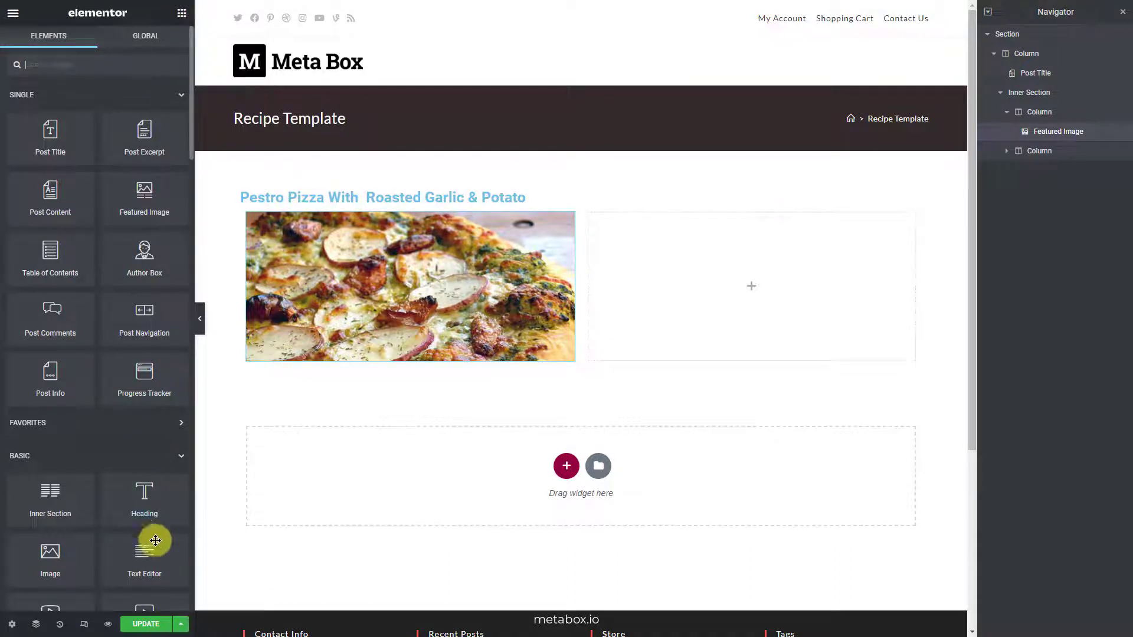
left_click_drag(151, 538, 741, 285)
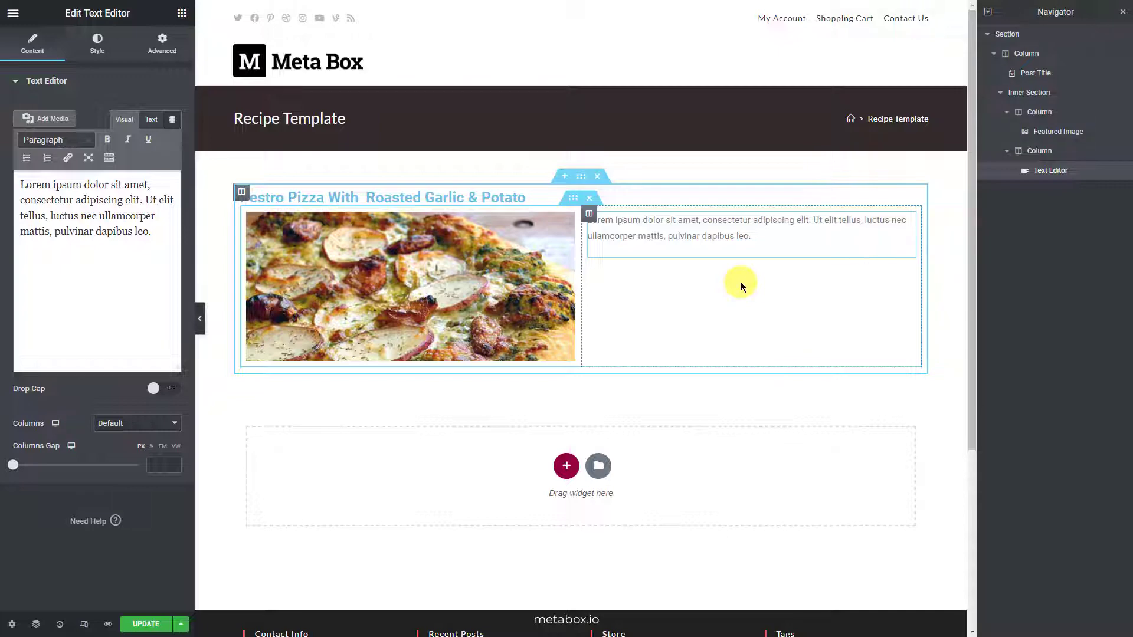
left_click(173, 122)
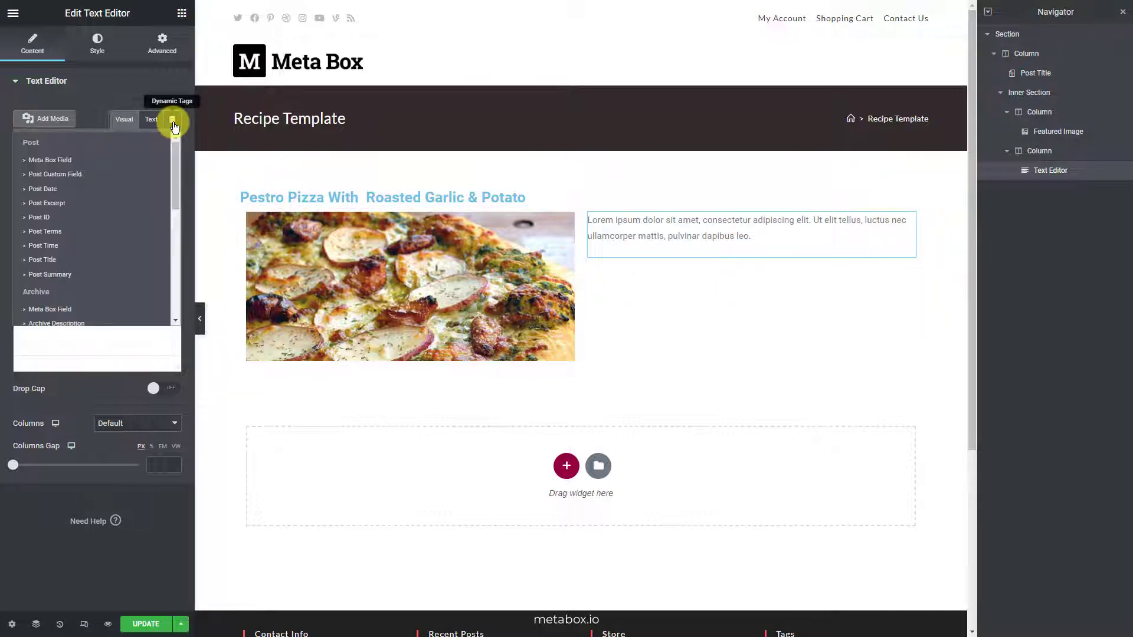
left_click(134, 160)
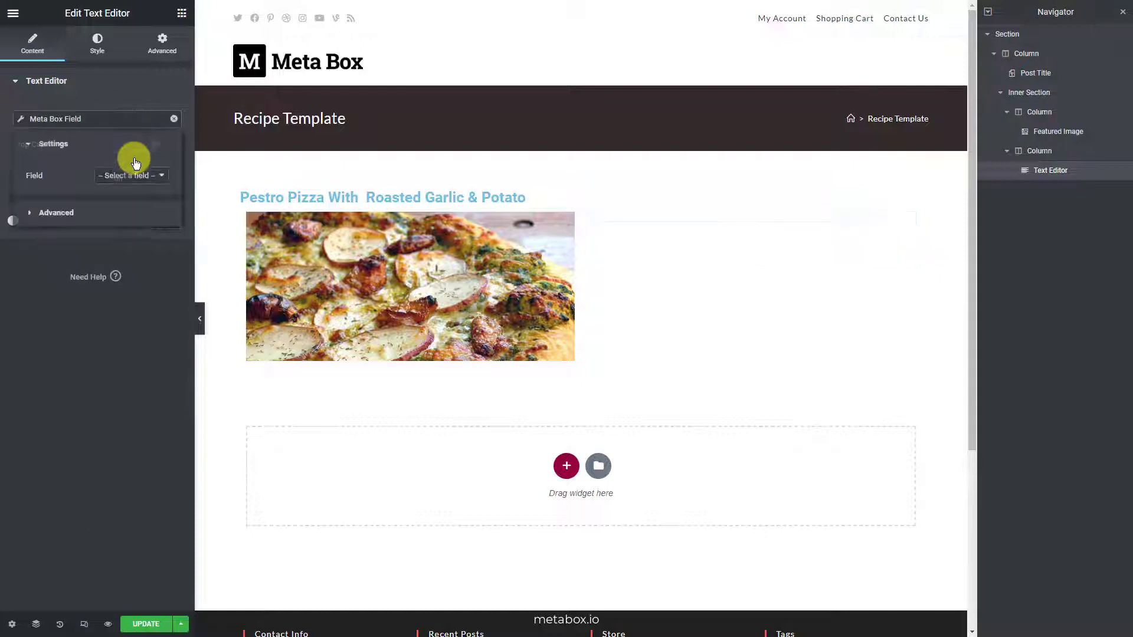
left_click(157, 176)
left_click(144, 219)
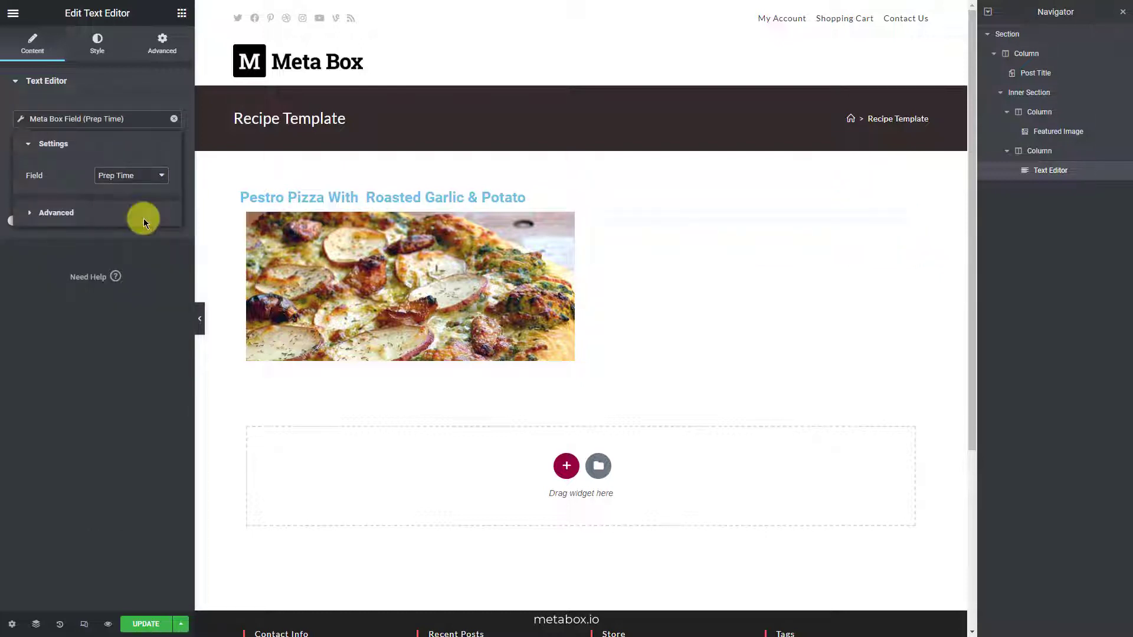
- Set the text after the Prep Time field value to "<br>Prep Time"
left_click(143, 220)
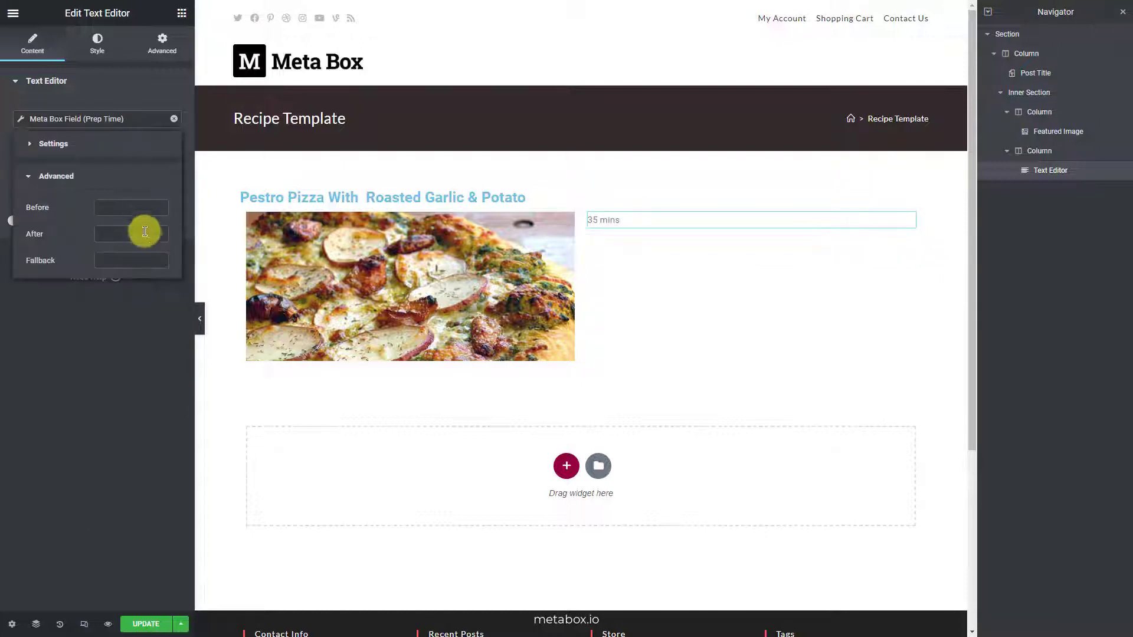
left_click(147, 234)
type("<br>Prep")
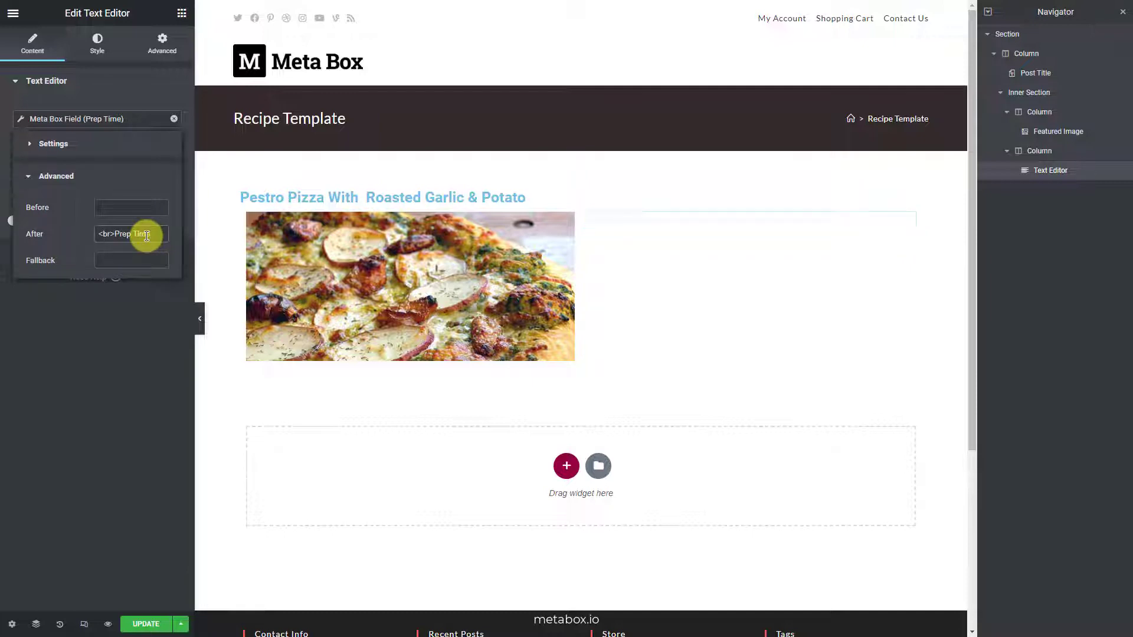
type(" Time")
- Duplicate the Prep Time text widget and switch the copy's Meta Box field to Cooking Time
right_click(1092, 172)
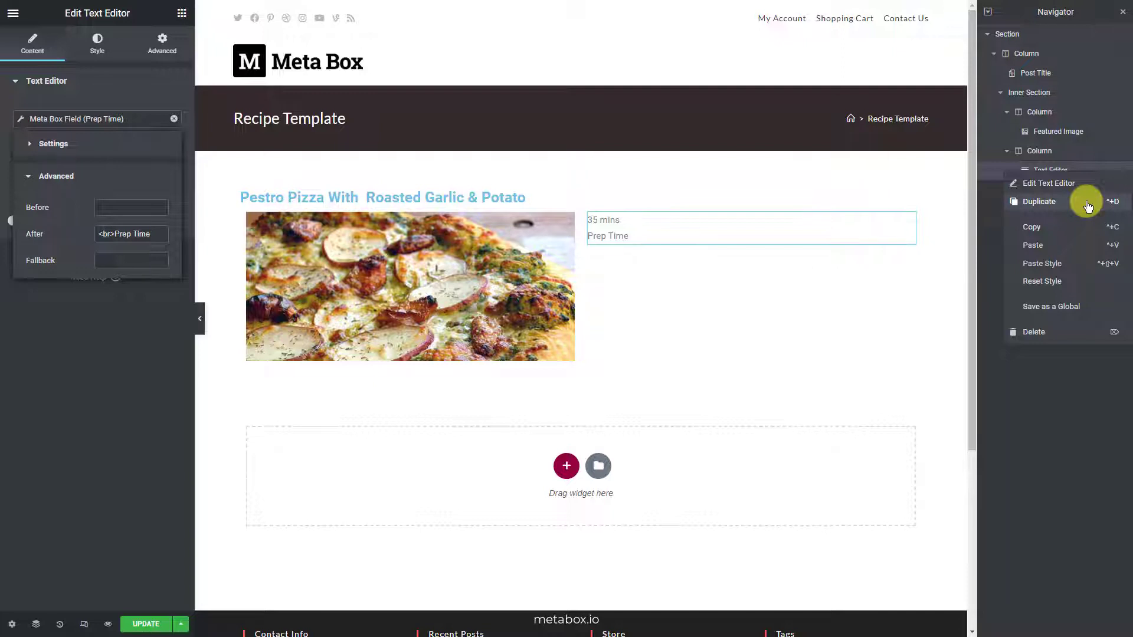
left_click(1088, 204)
left_click(128, 118)
left_click(161, 177)
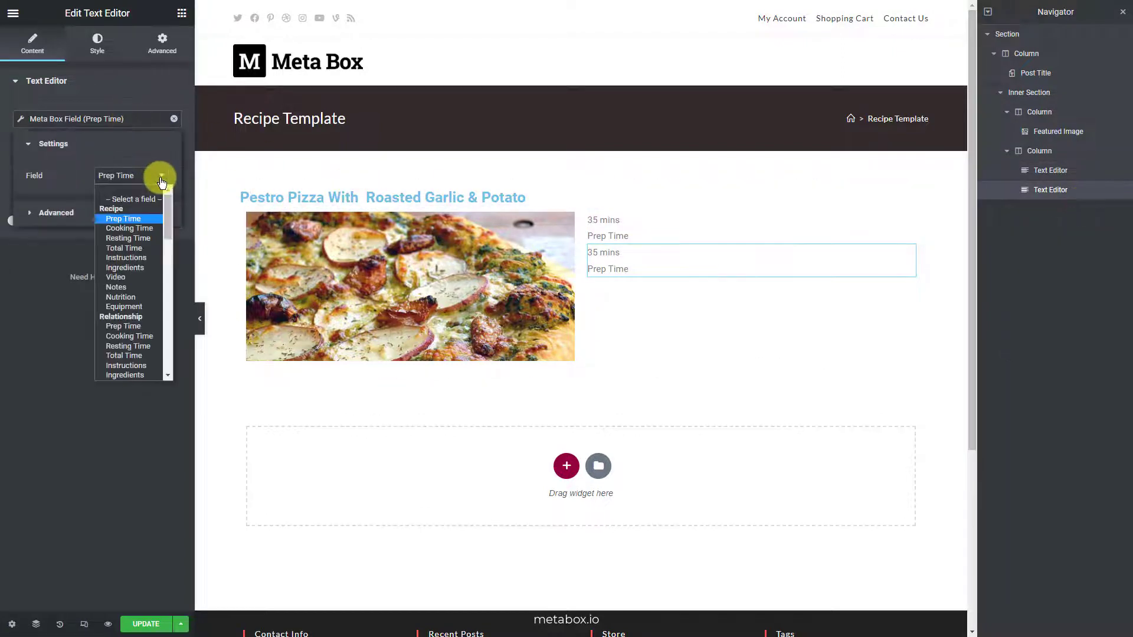
left_click(147, 228)
- Change the text after the Cooking Time field value to "<br>Cooking Time"
left_click(147, 227)
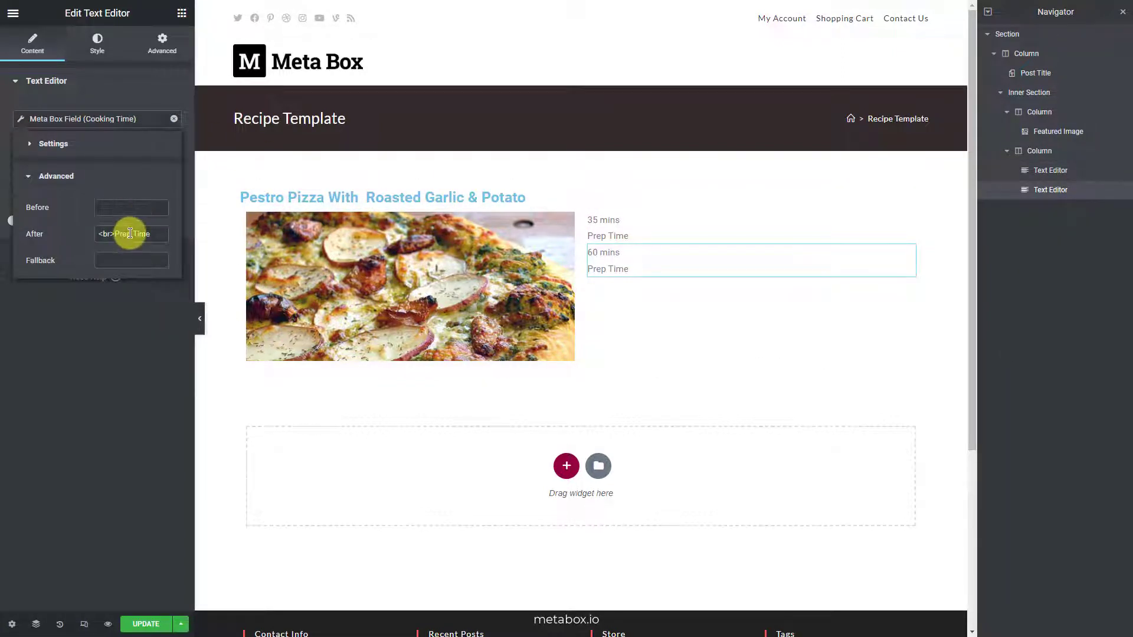
double_click(129, 234)
type("Cooking")
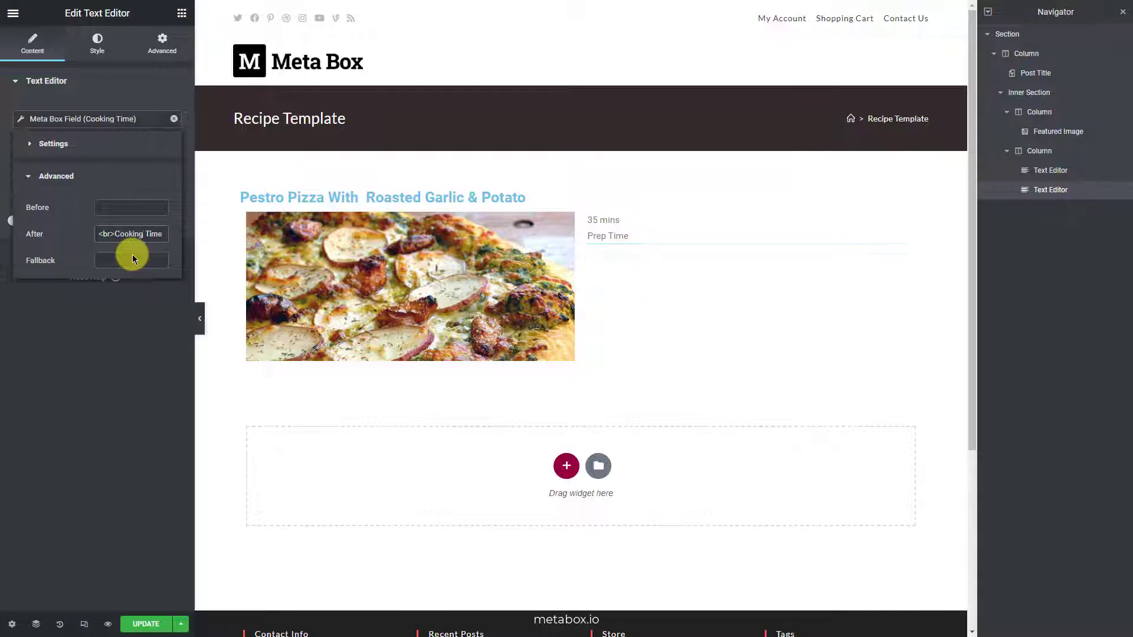
left_click(132, 321)
- Duplicate the Cooking Time text widget and switch the copy's Meta Box field to Resting Time
right_click(1071, 190)
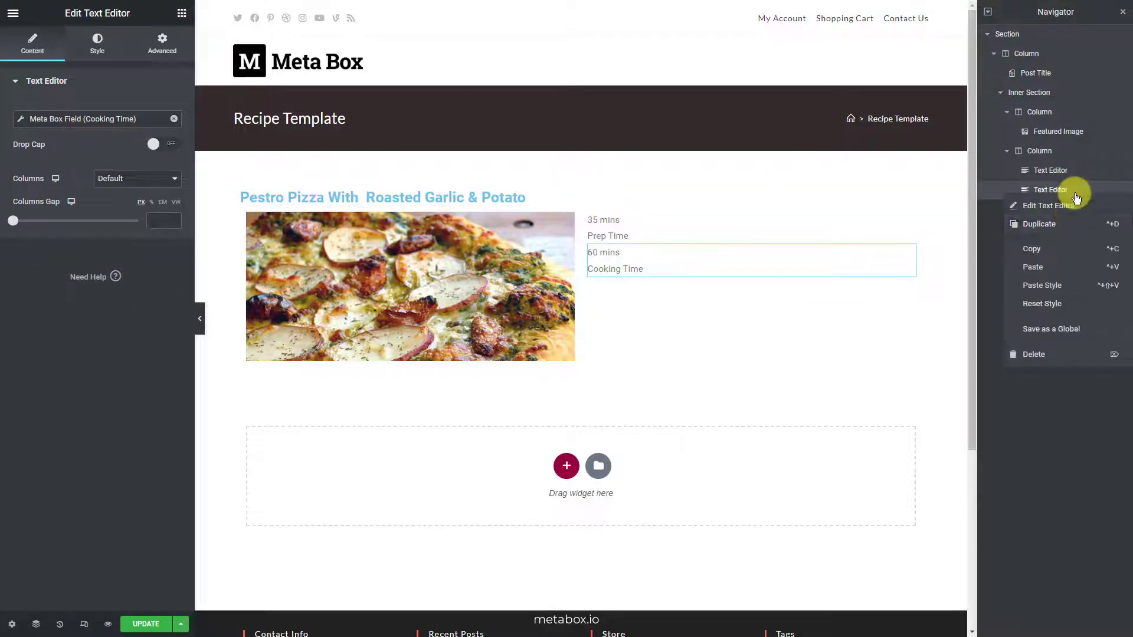
left_click(1075, 223)
left_click(120, 121)
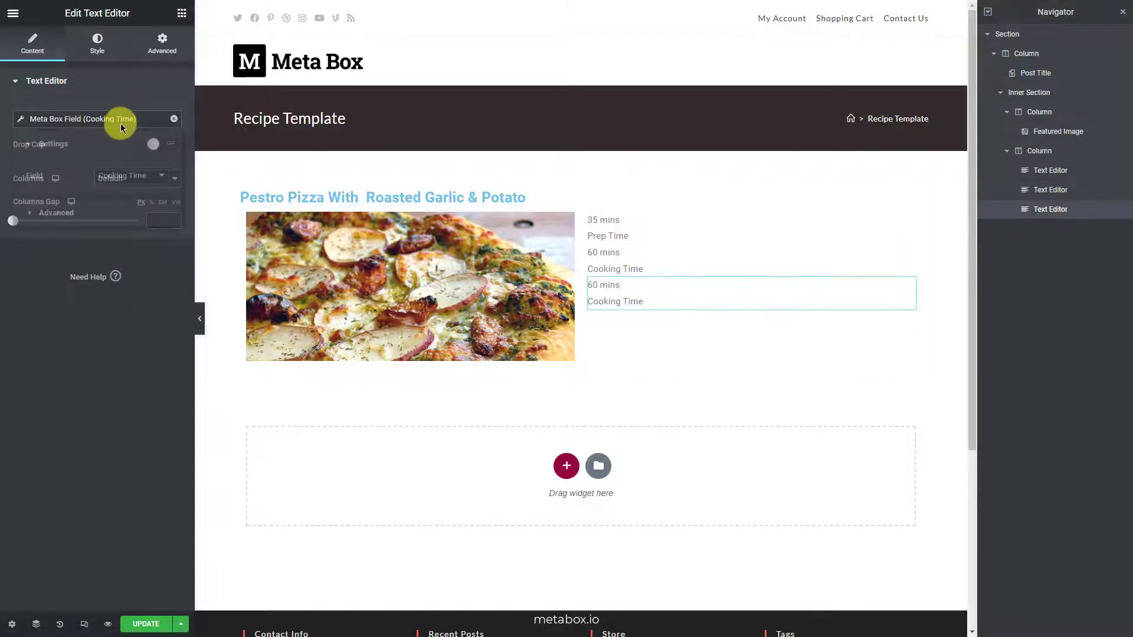
left_click(149, 176)
left_click(142, 241)
- Change the text after the Resting Time field value to "<br>Resting Time"
left_click(140, 212)
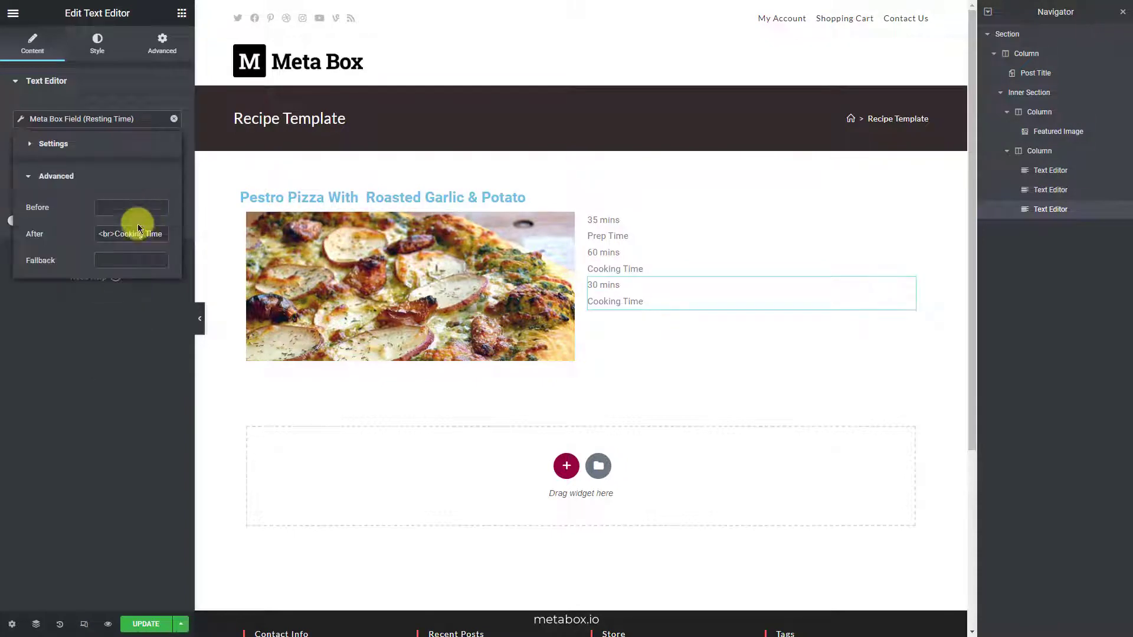
left_click_drag(111, 234, 143, 234)
key("BackSpace")
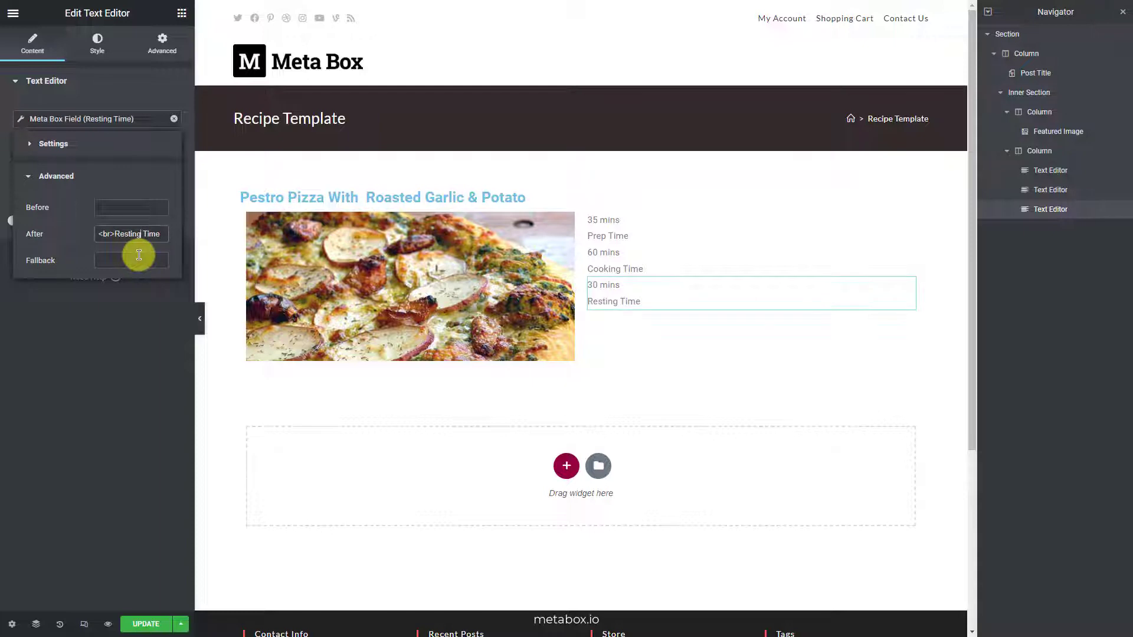
left_click(144, 304)
- Duplicate the Resting Time text widget and switch the copy's Meta Box field to Total Time
right_click(1007, 213)
left_click(1071, 243)
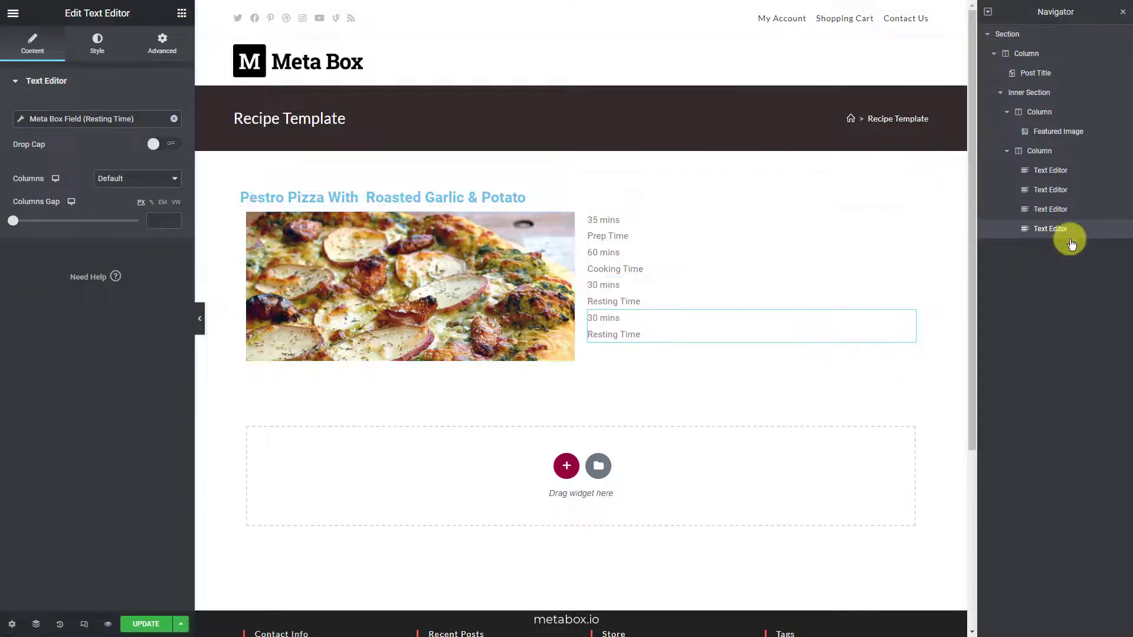
left_click(144, 118)
left_click(164, 177)
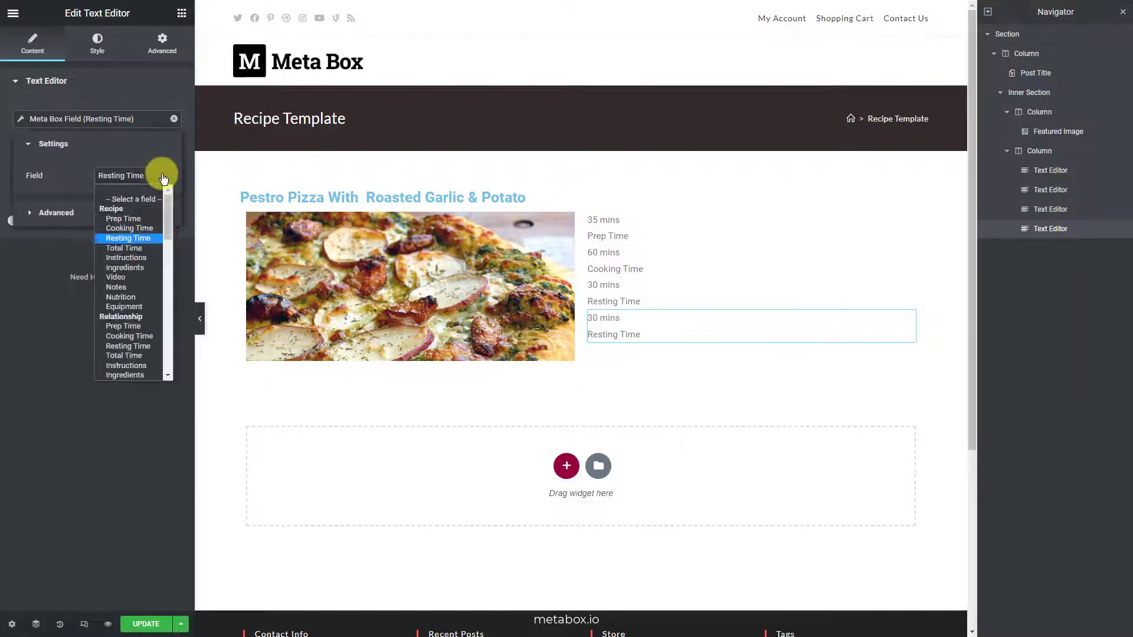
left_click(151, 247)
- Change the text after the Total Time field value to "<br>Total Time"
left_click(132, 214)
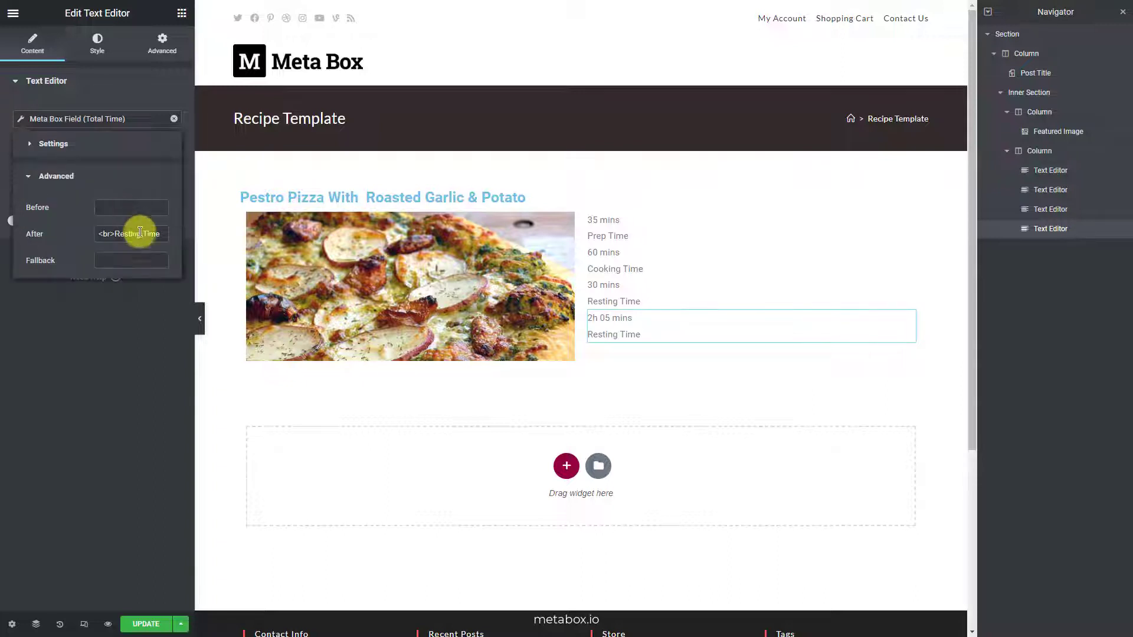
left_click_drag(141, 234, 114, 231)
type("Total")
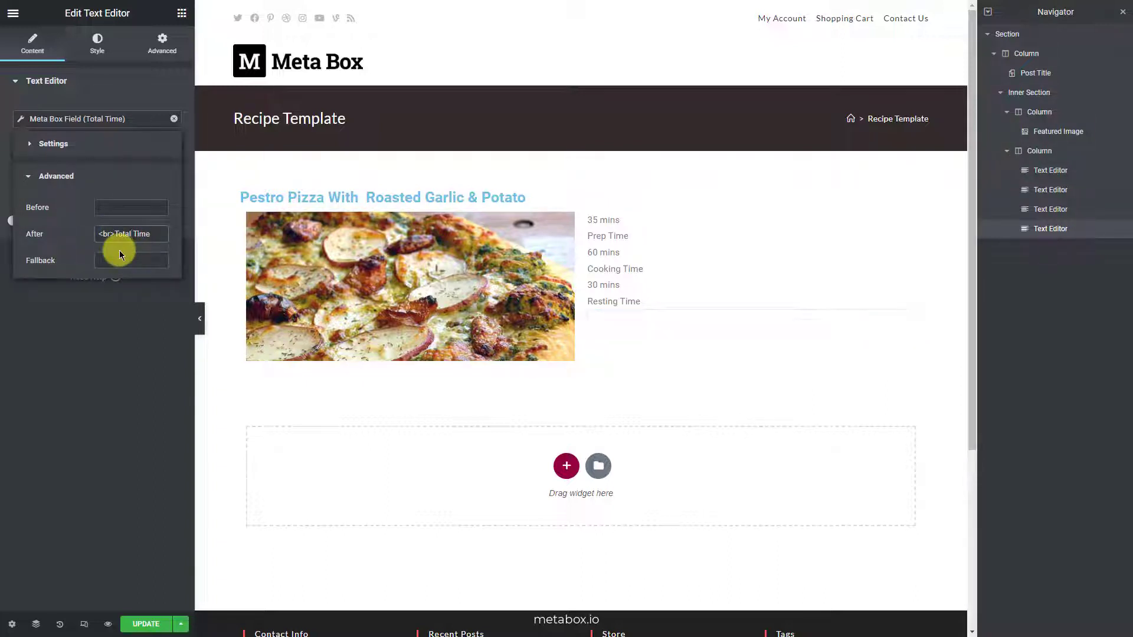
type(" Time")
left_click(147, 314)
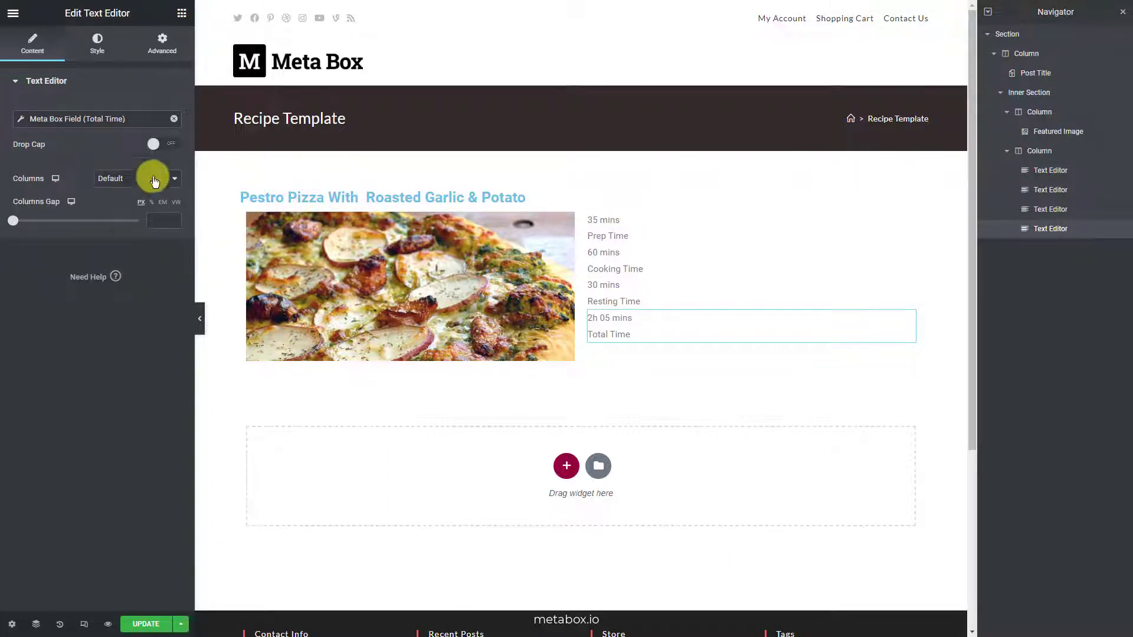
- Add a Heading widget below the inner section with the title "Ingredients"
left_click(182, 12)
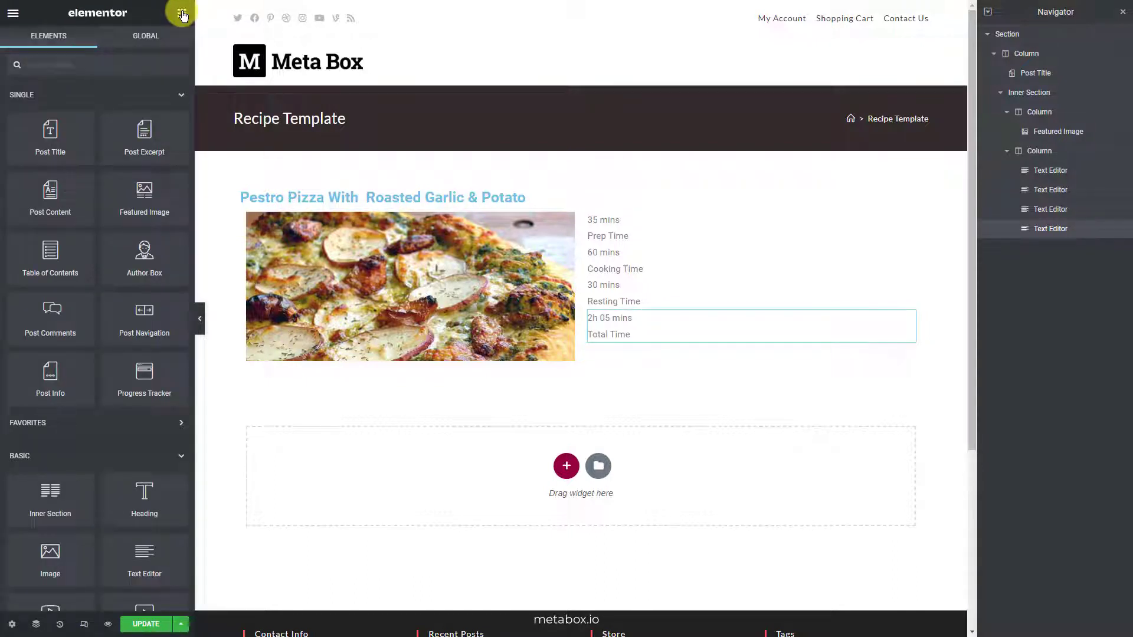
left_click_drag(169, 486, 391, 363)
triple_click(121, 135)
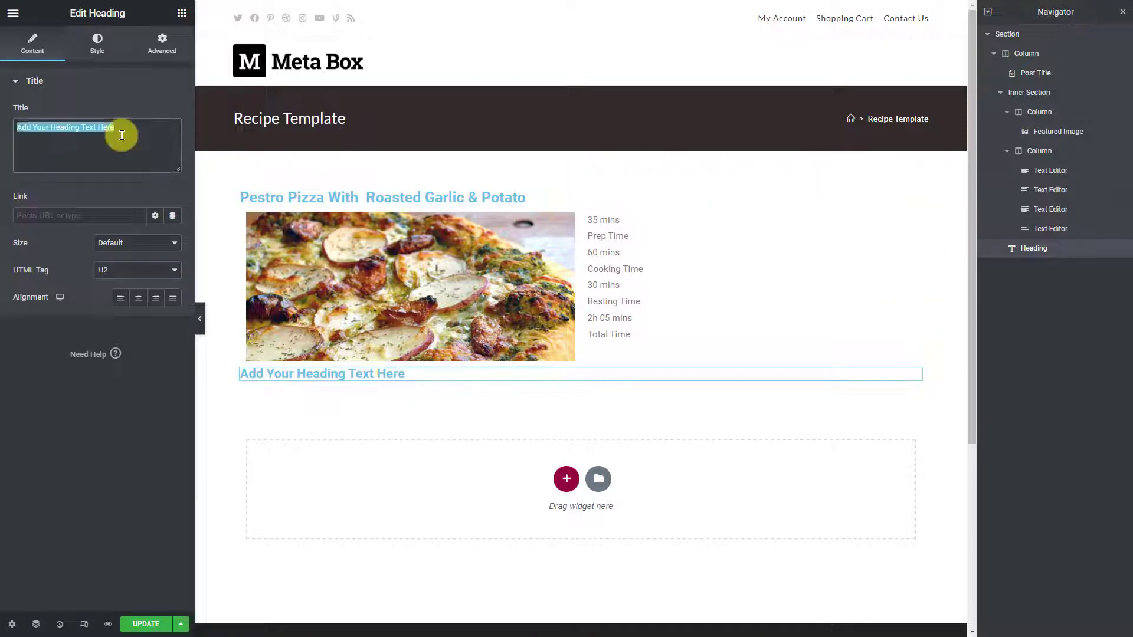
type("Ingredients")
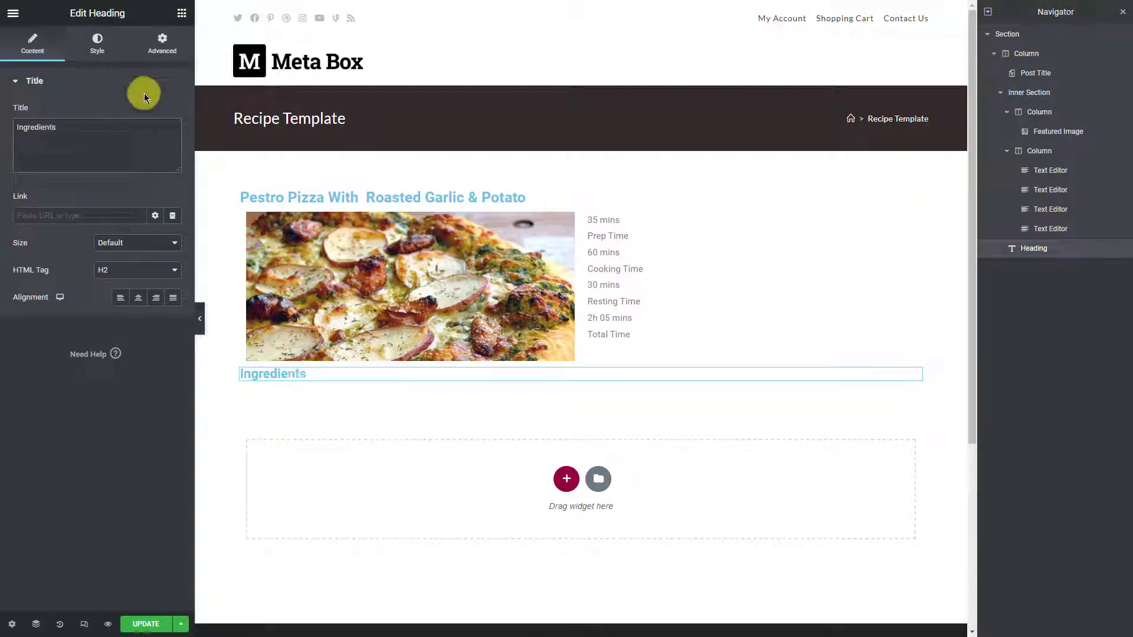
- Place a Text Editor widget under the Ingredients heading and link it to the recipe's Meta Box field Ingredients
left_click(181, 13)
left_click_drag(147, 556, 413, 385)
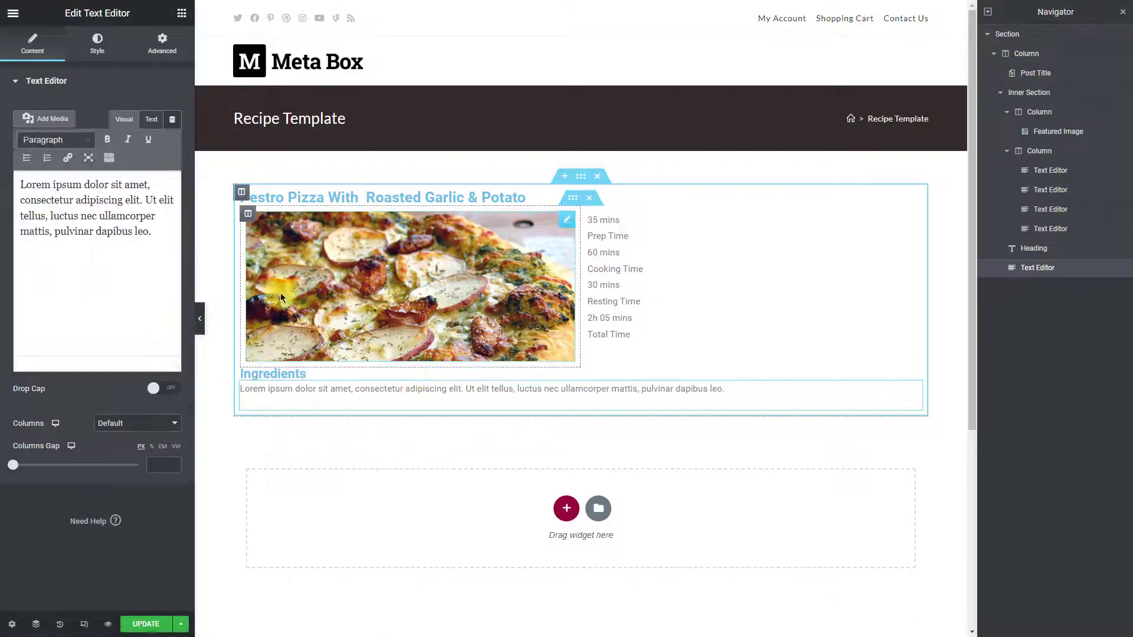
left_click(172, 119)
left_click(118, 161)
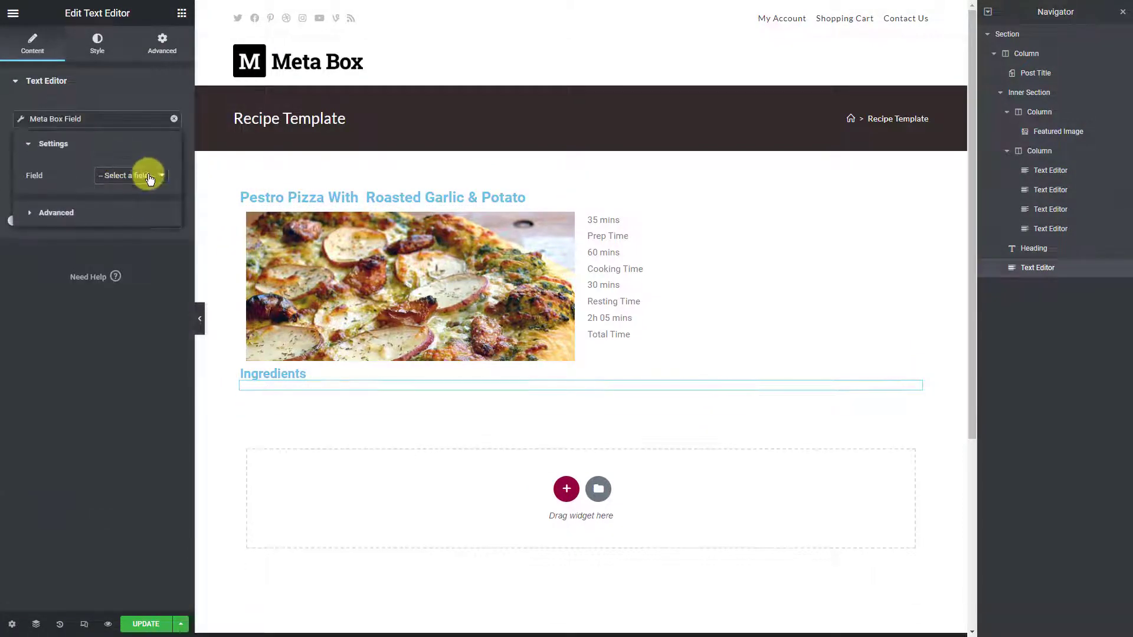
left_click(144, 175)
left_click(141, 268)
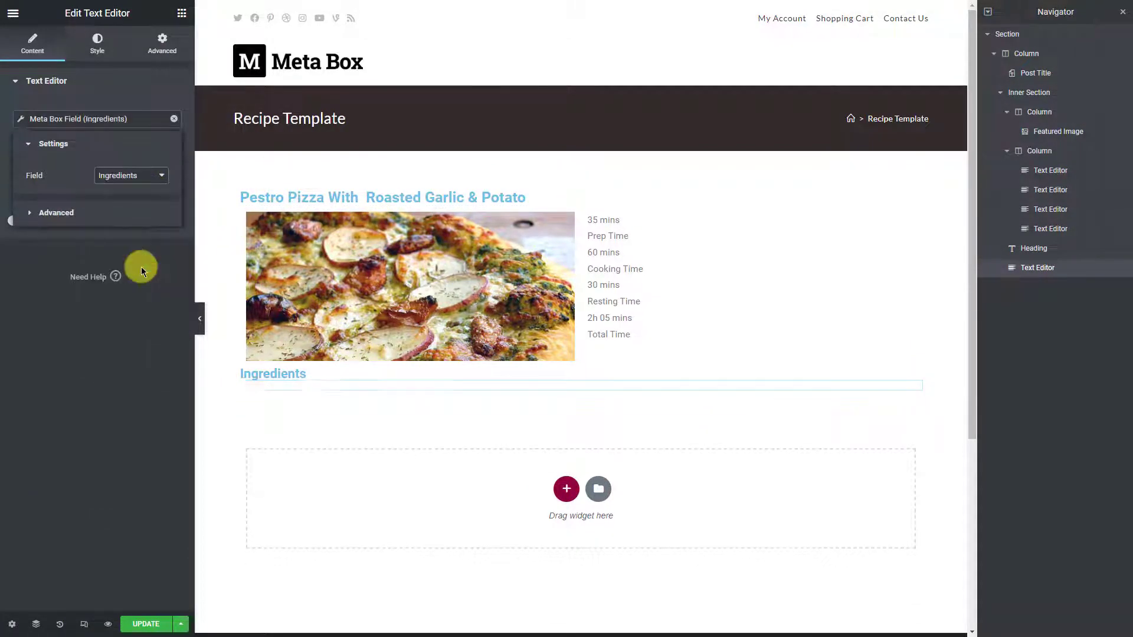
scroll(585, 390, "down", 3)
scroll(585, 394, "up", 1)
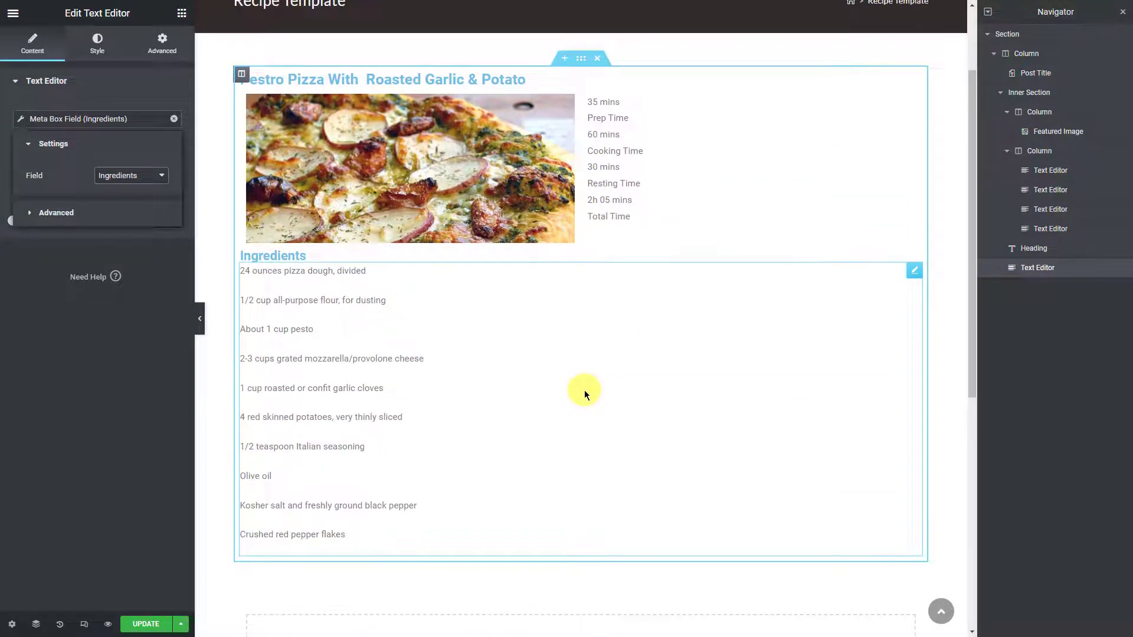
- Add a Heading widget below the ingredients list with the title "Instruction"
left_click(178, 13)
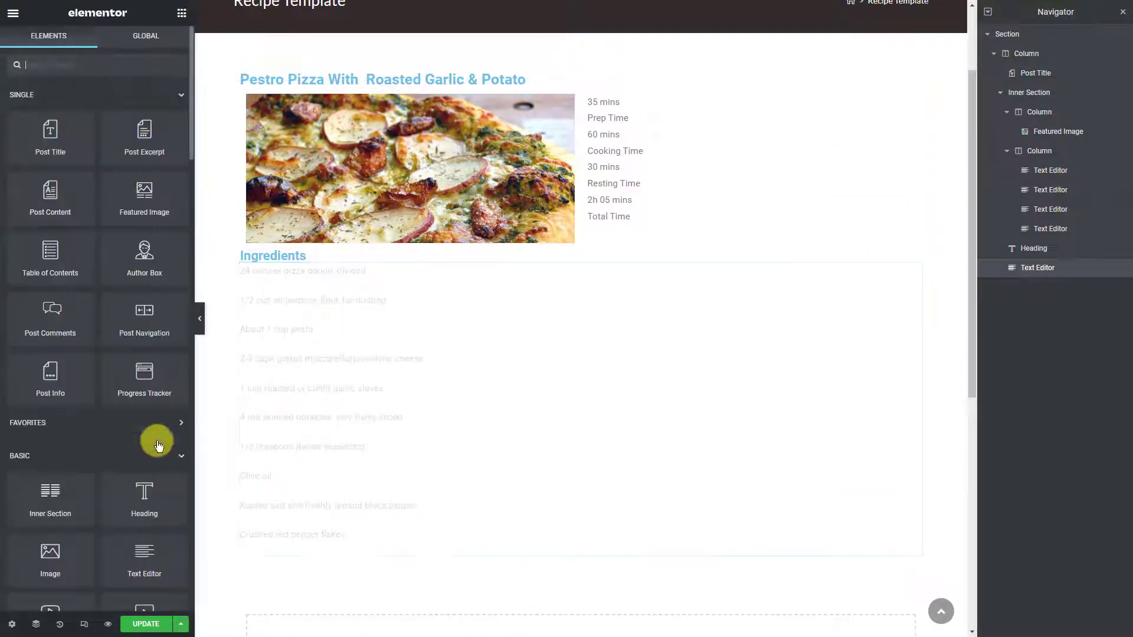
left_click_drag(136, 498, 362, 556)
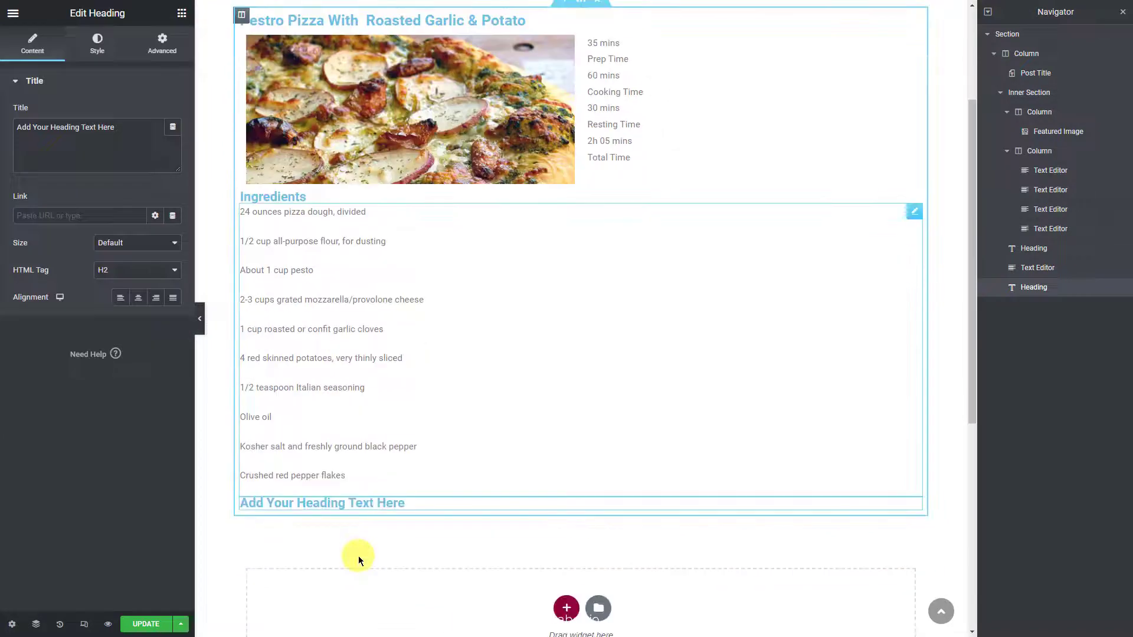
left_click(120, 126)
key("ctrl+a")
type("Instr")
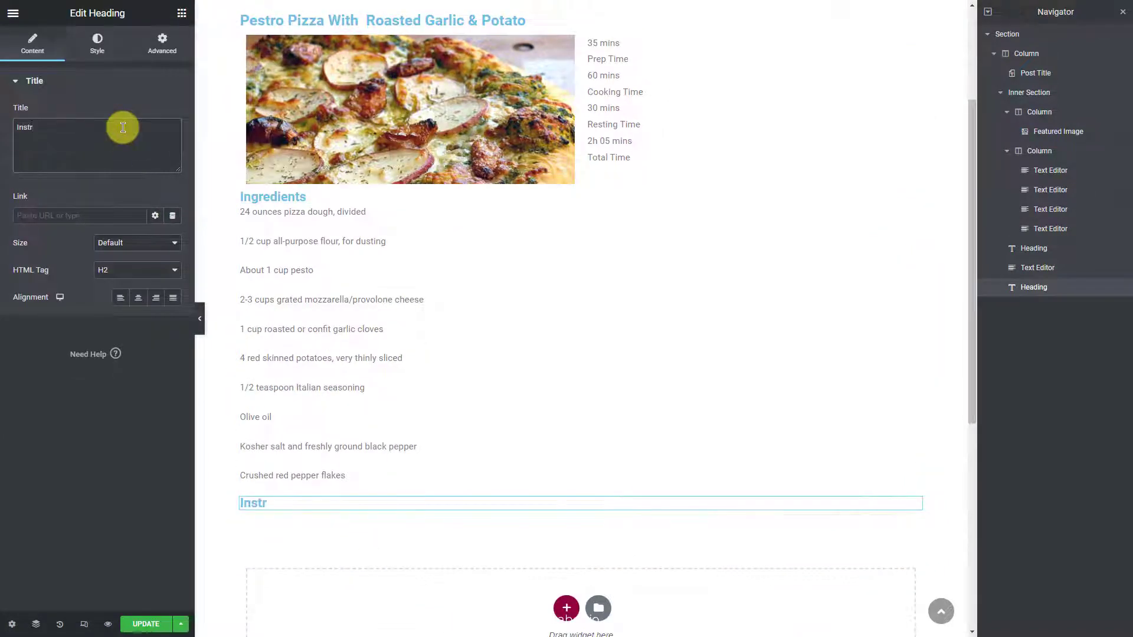
type("uction")
- Place a Meta Box Group widget under the Instruction heading, showing the Instructions group with the Instruction Skin
left_click(182, 13)
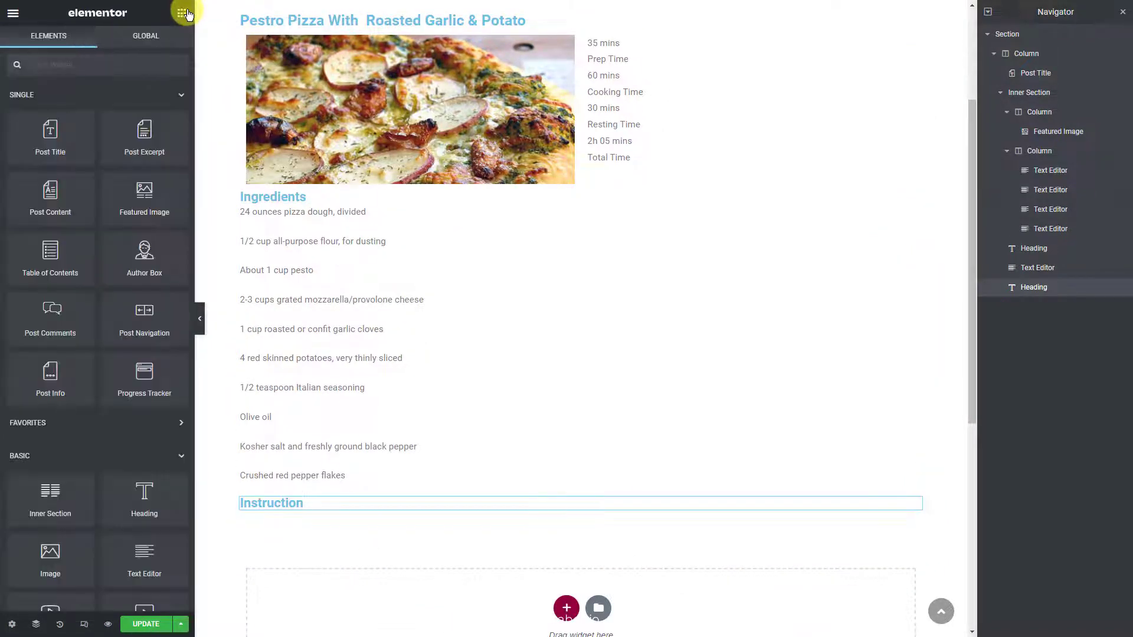
type("meta")
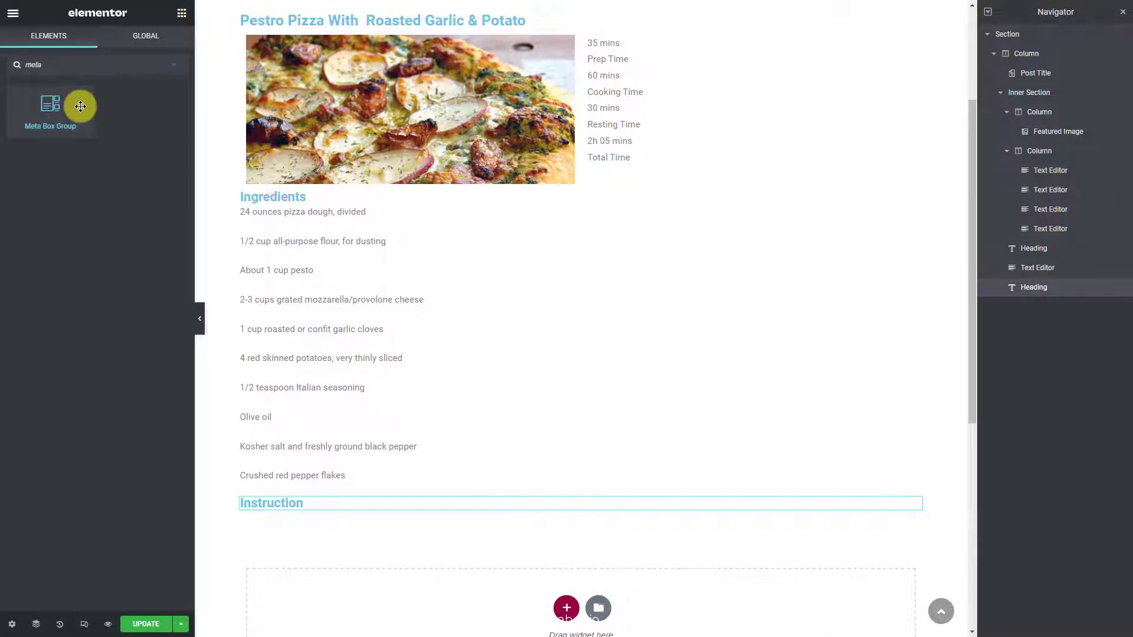
left_click_drag(80, 106, 577, 508)
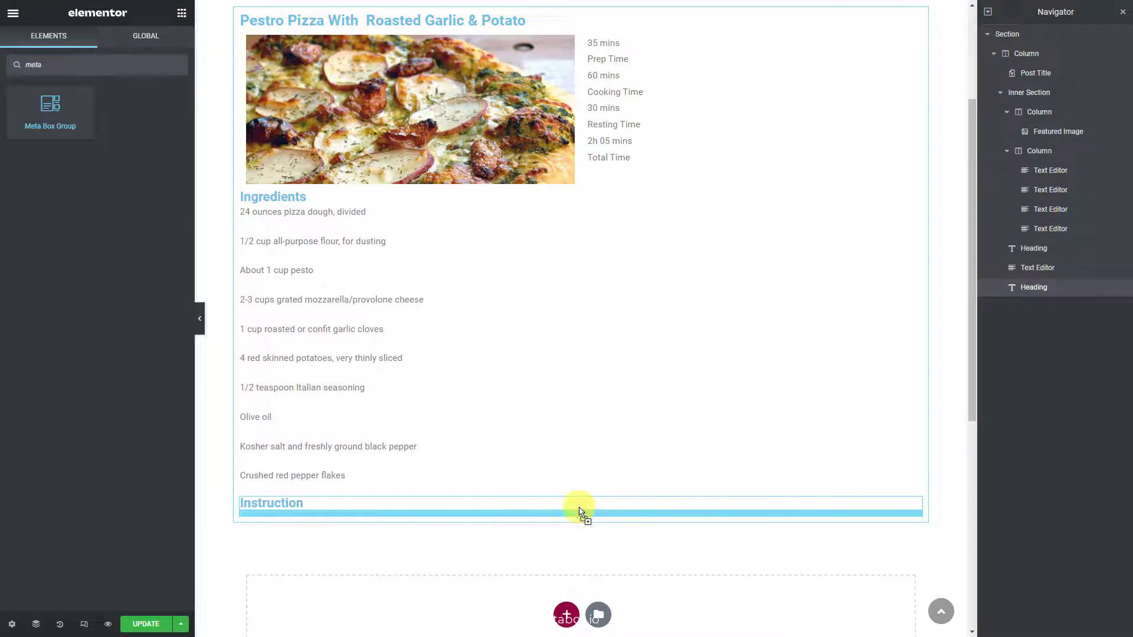
scroll(578, 508, "down", 5)
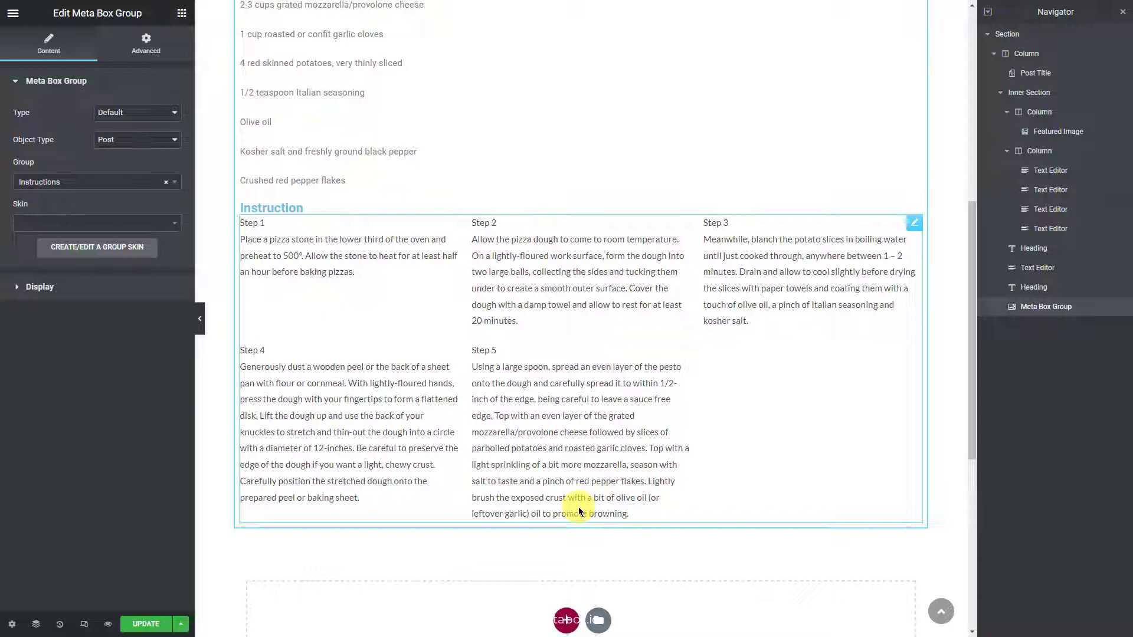
left_click(168, 229)
left_click(102, 273)
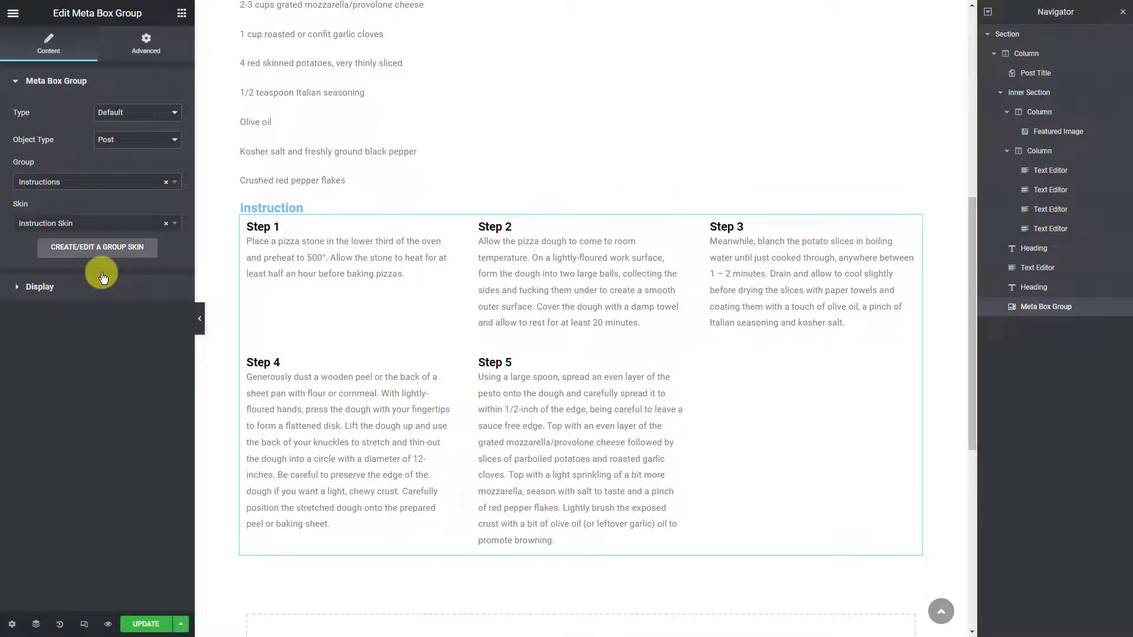
- Set the instructions group's display to 1 column with an item spacing of 0 px
left_click(103, 284)
double_click(160, 144)
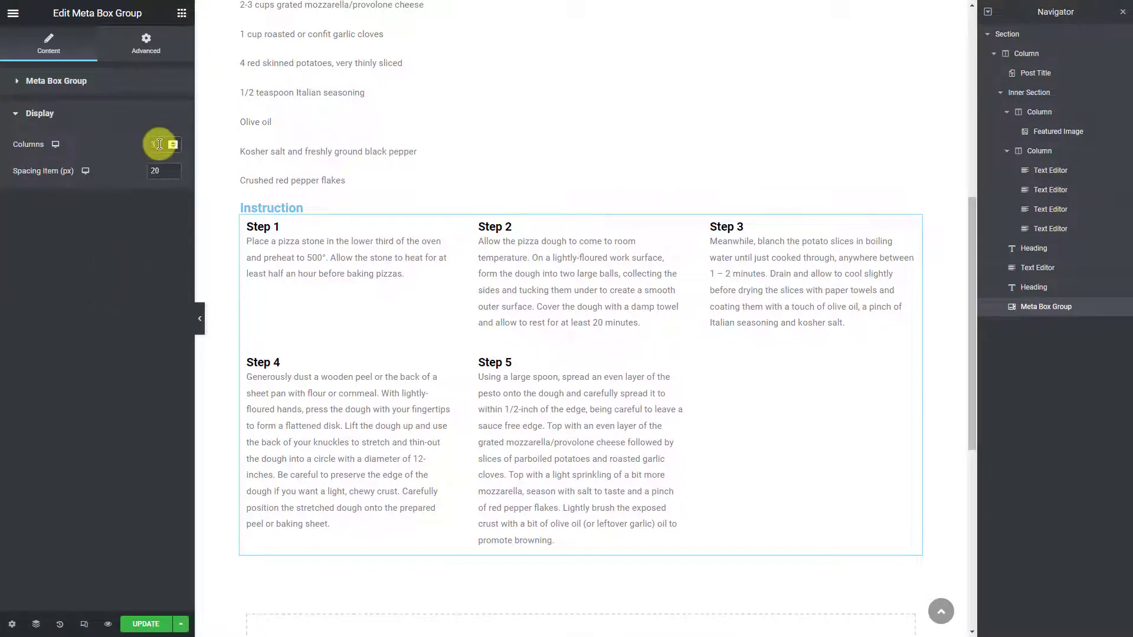
type("1")
double_click(166, 170)
type("0")
- Add a Heading widget below the instructions group with the title "Video"
left_click(182, 13)
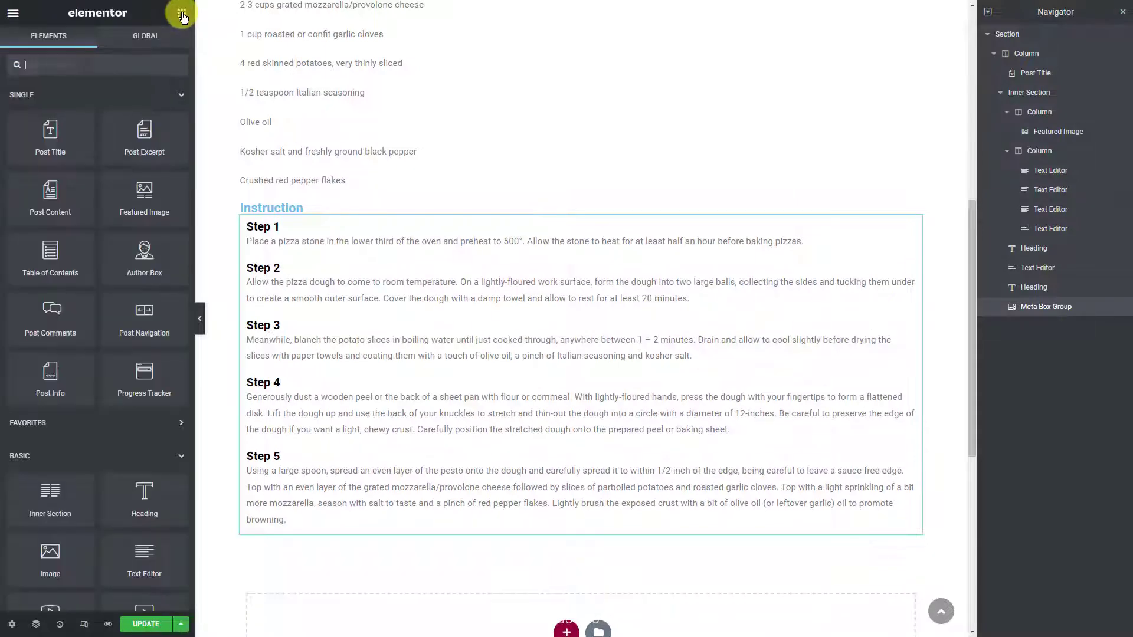
left_click_drag(152, 506, 434, 539)
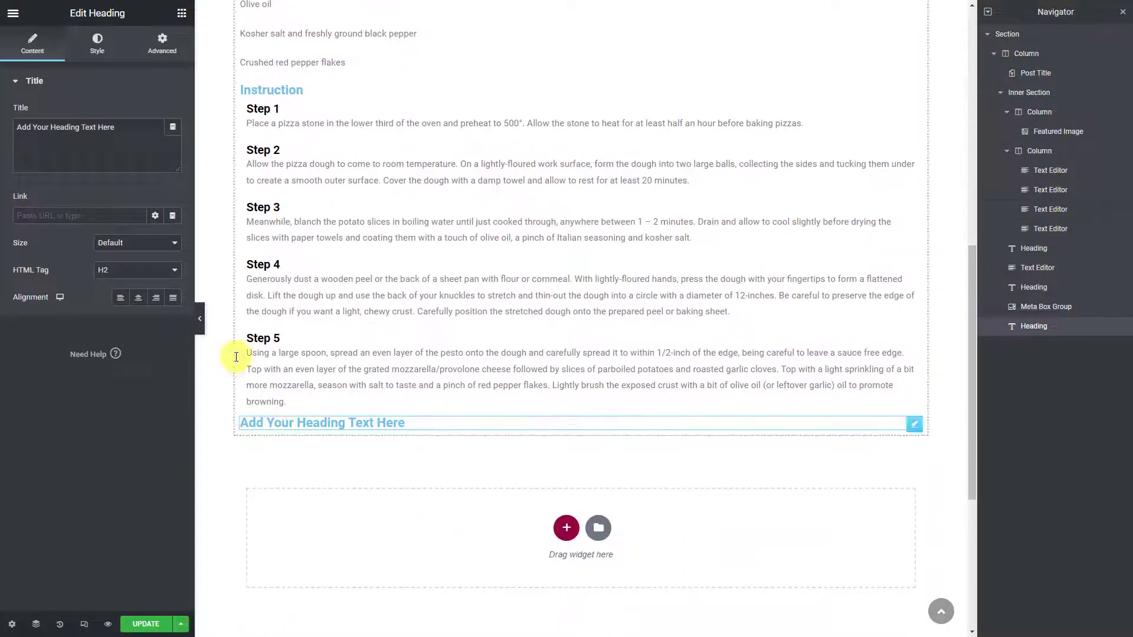
triple_click(135, 138)
type("Video")
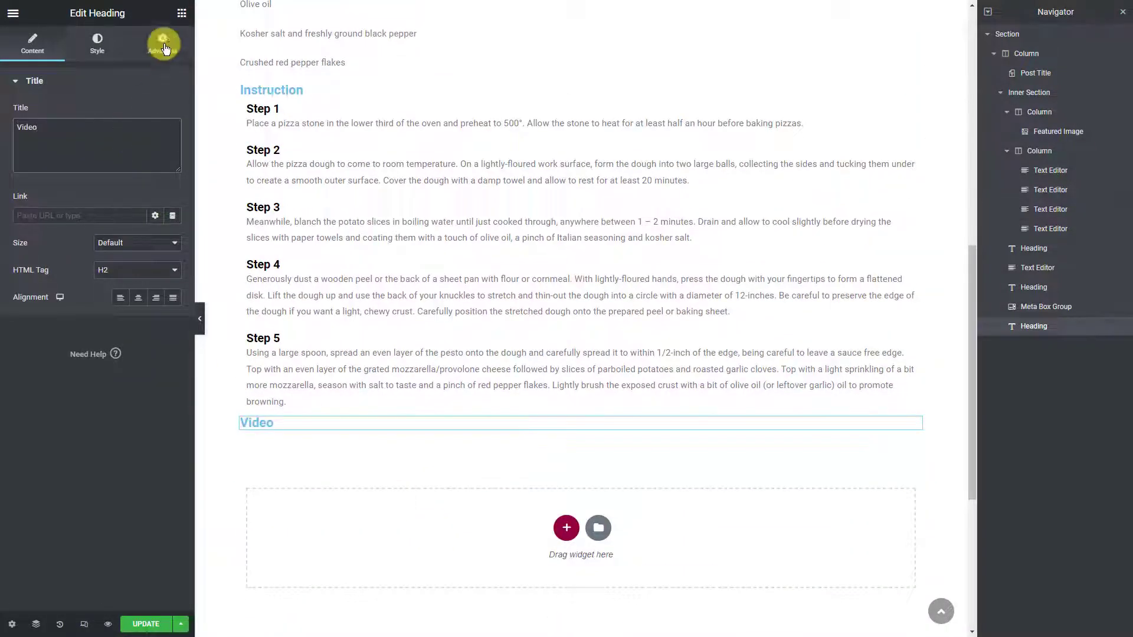
- Place a Shortcode widget under the Video heading and link it to the recipe's Meta Box field Video
left_click(181, 13)
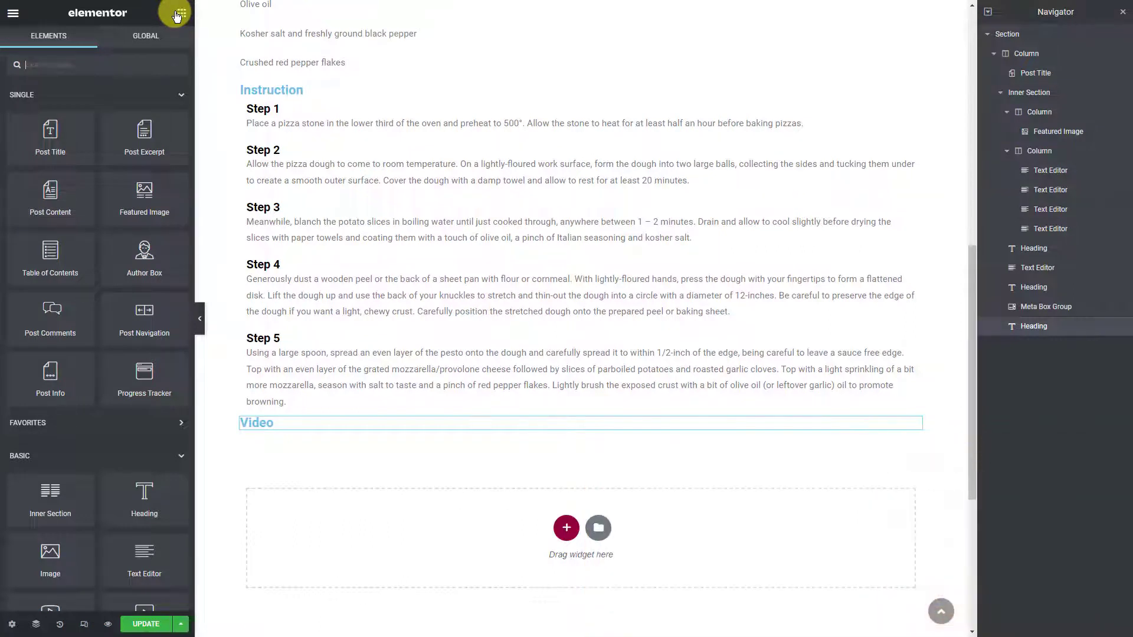
type("short")
left_click_drag(55, 118, 470, 424)
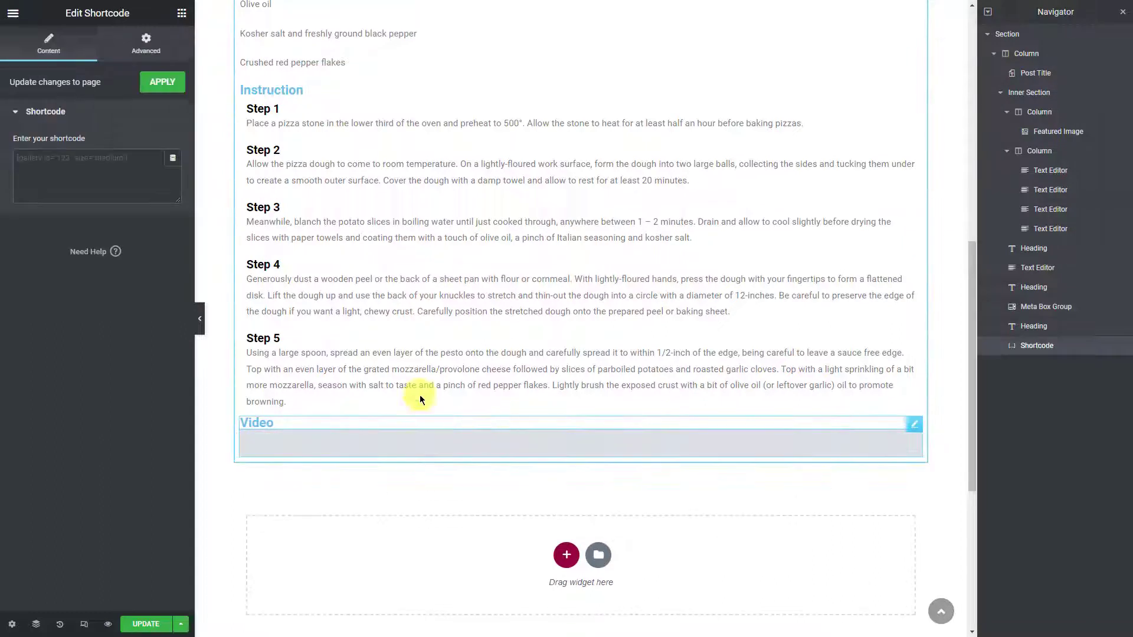
left_click(173, 160)
left_click(89, 197)
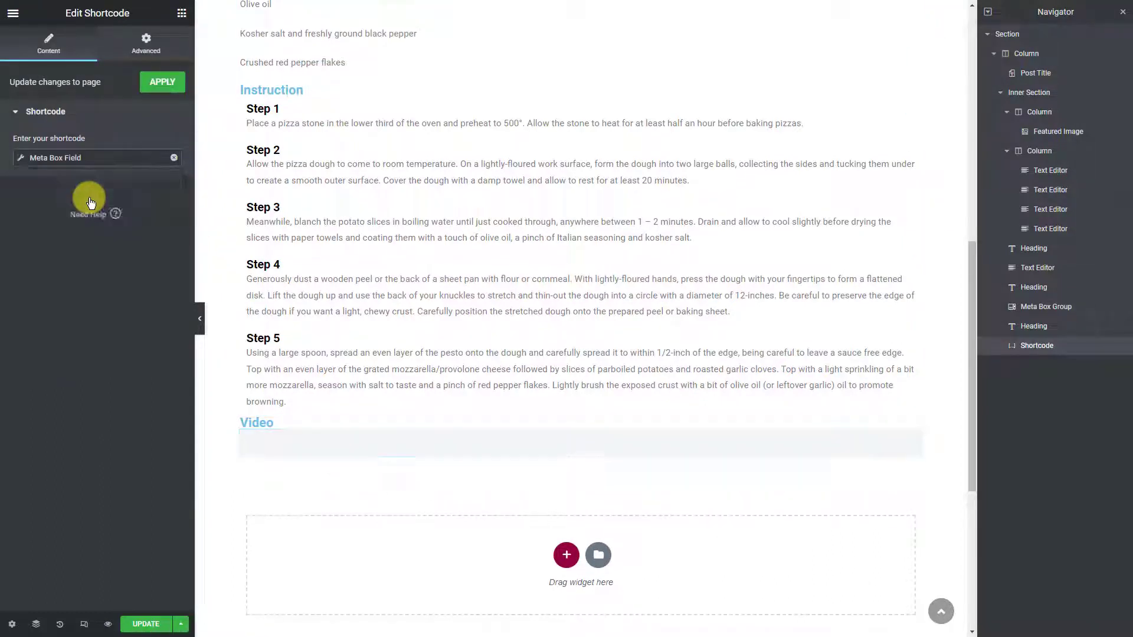
left_click(158, 216)
left_click(136, 317)
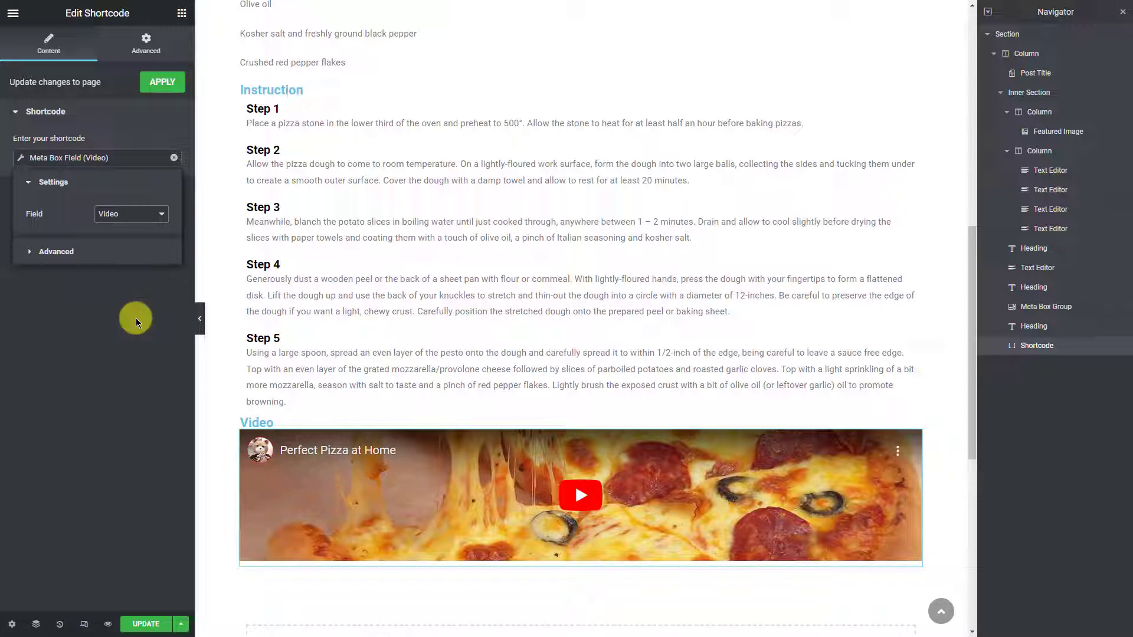
- Add a Heading widget below the embedded video with the title "Notes"
left_click(182, 13)
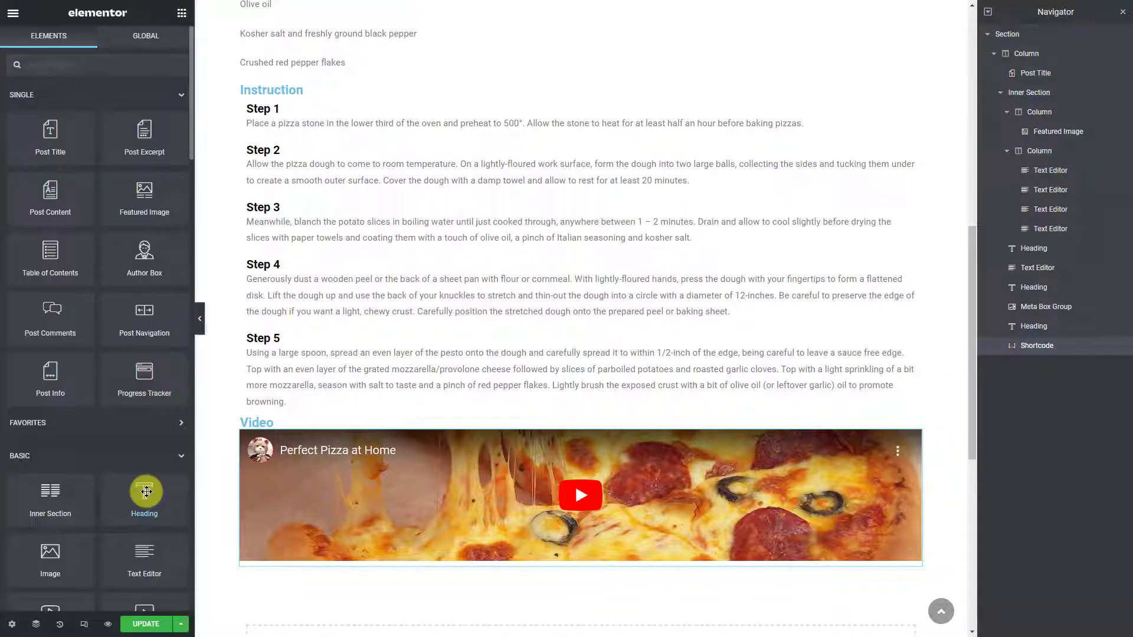
left_click_drag(146, 492, 443, 534)
triple_click(143, 136)
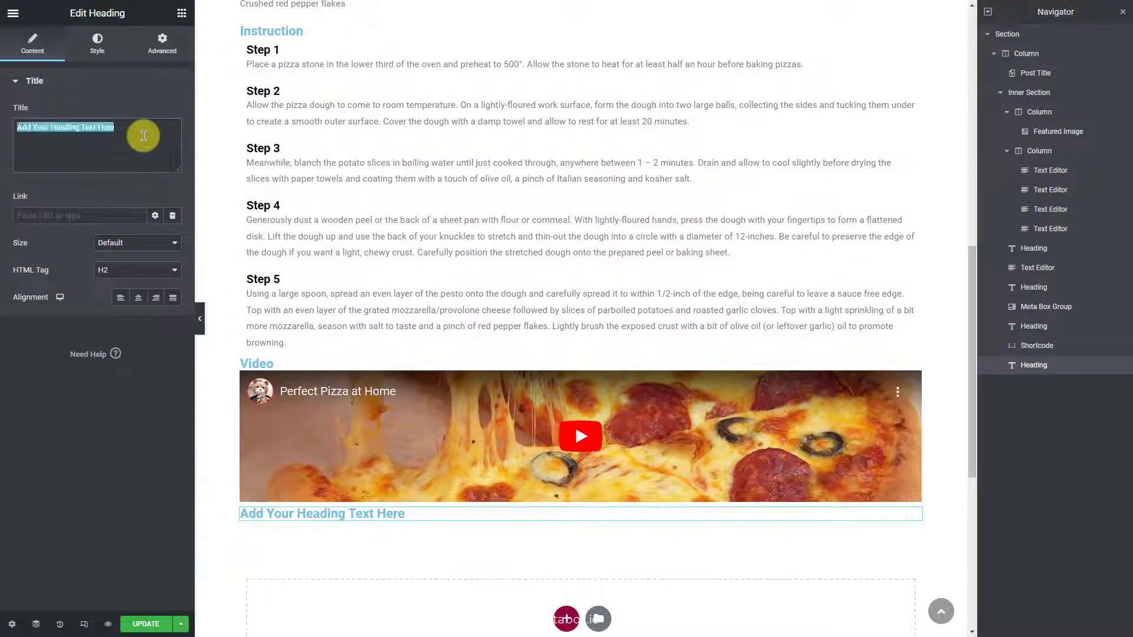
type("Notes")
- Place a Text Editor widget under the Notes heading and link it to the recipe's Meta Box field Notes
left_click(182, 13)
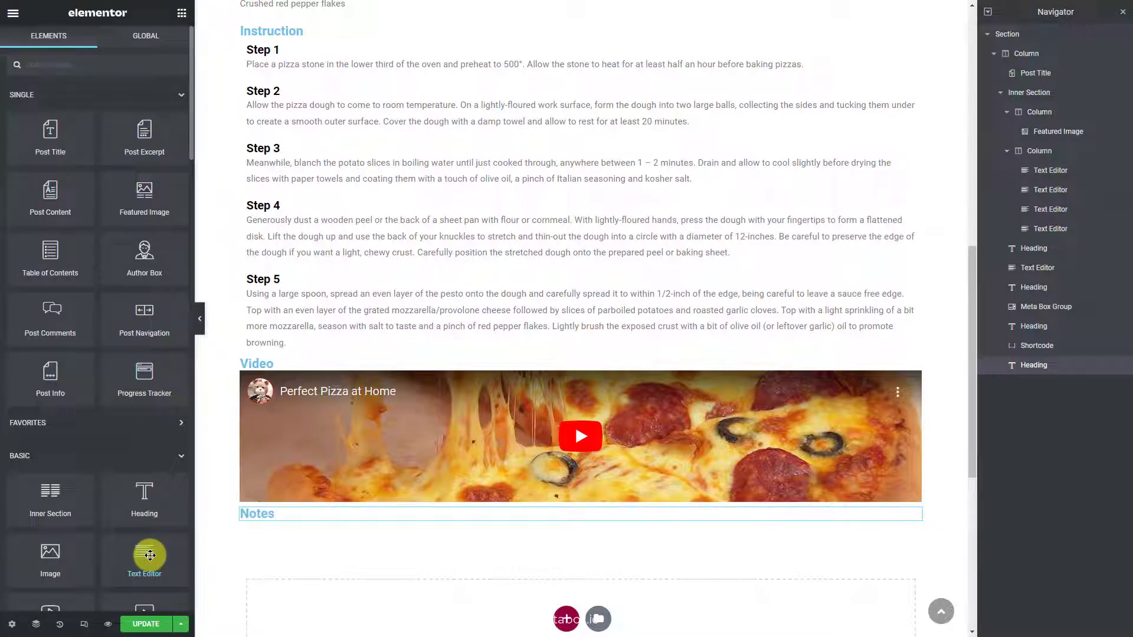
left_click_drag(150, 555, 393, 516)
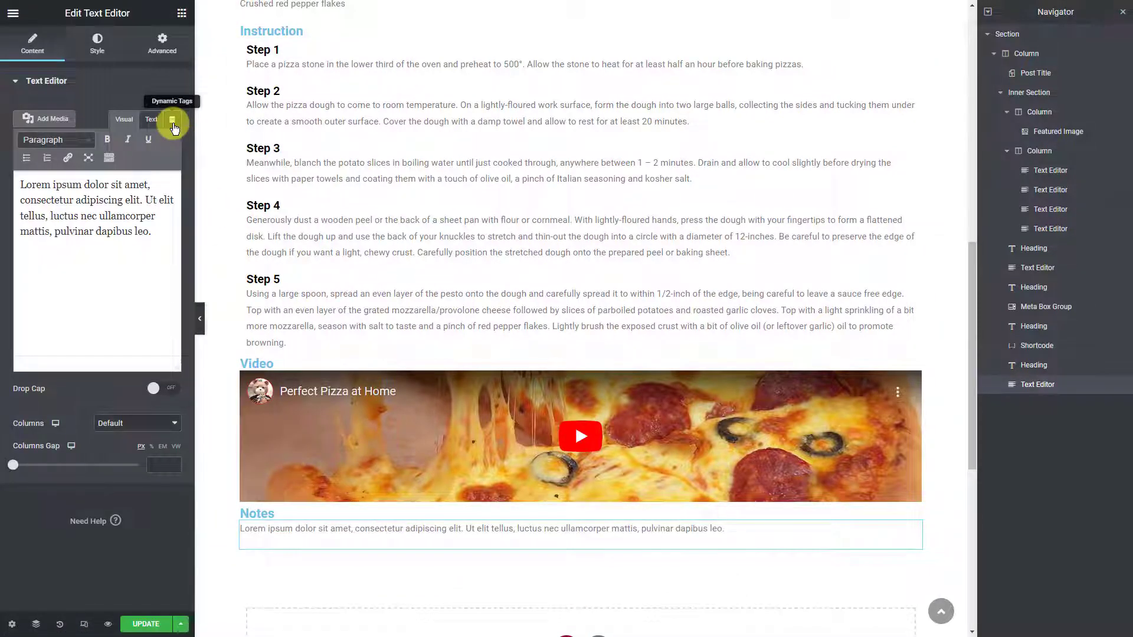
left_click(173, 121)
left_click(93, 157)
left_click(150, 174)
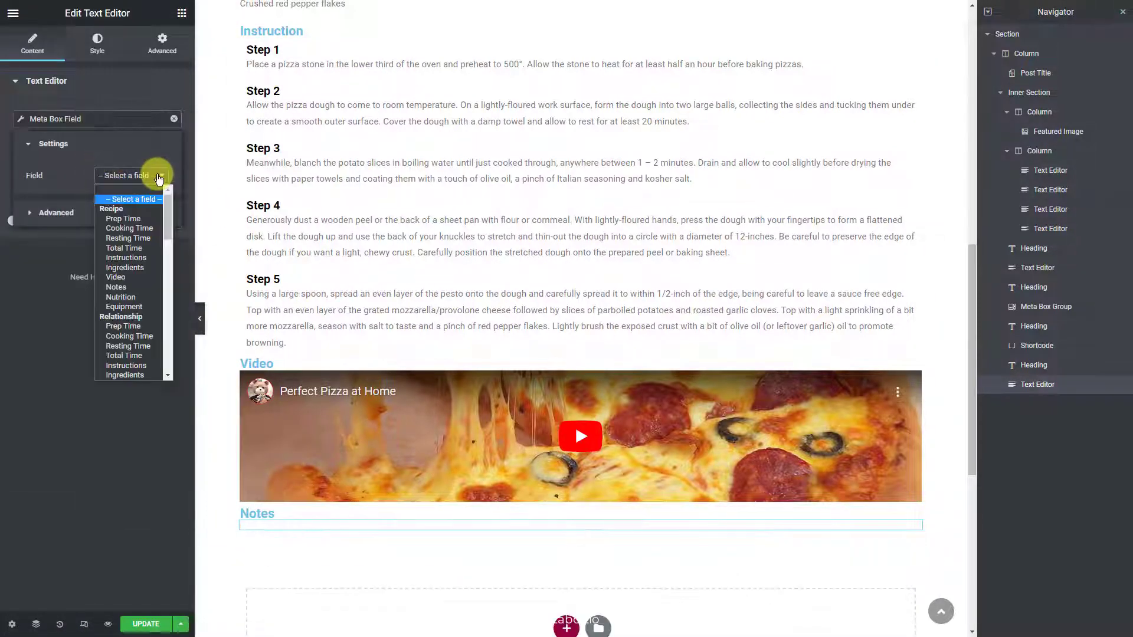
left_click(137, 287)
scroll(531, 378, "down", 4)
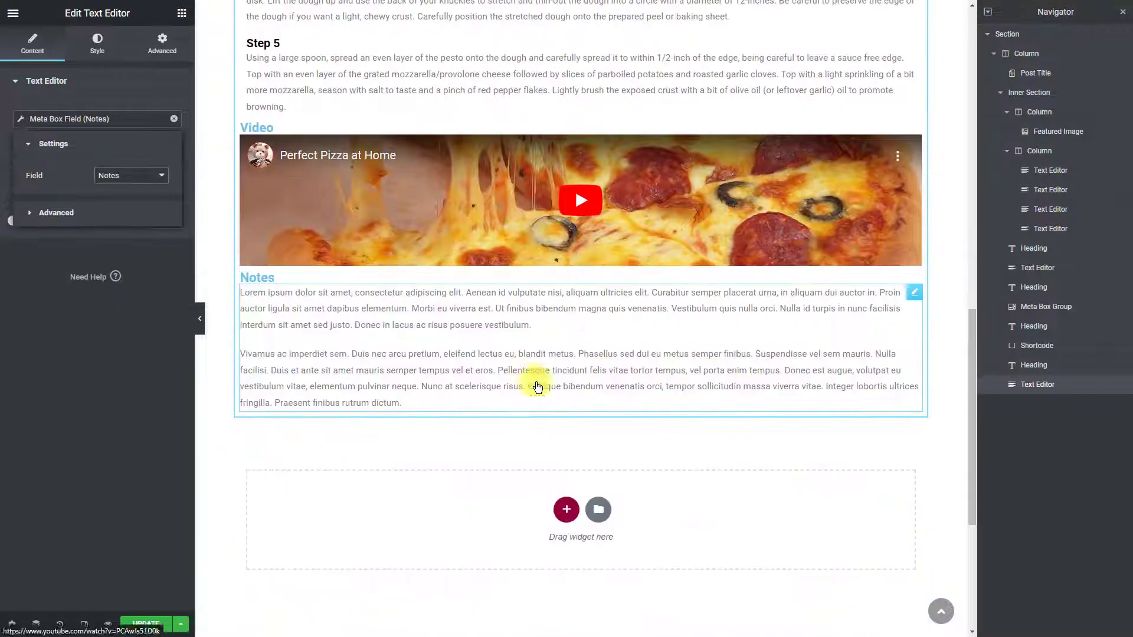
- Add a Heading widget below the notes text with the title "Nutrition"
left_click(182, 13)
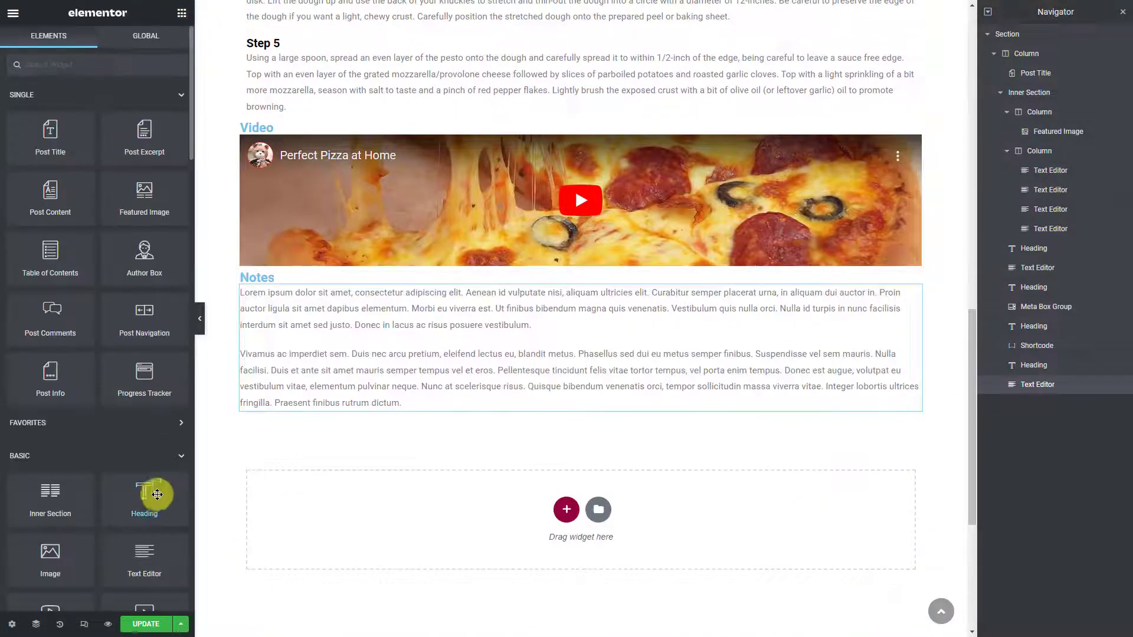
left_click_drag(148, 499, 429, 415)
triple_click(132, 124)
type("Nutrition")
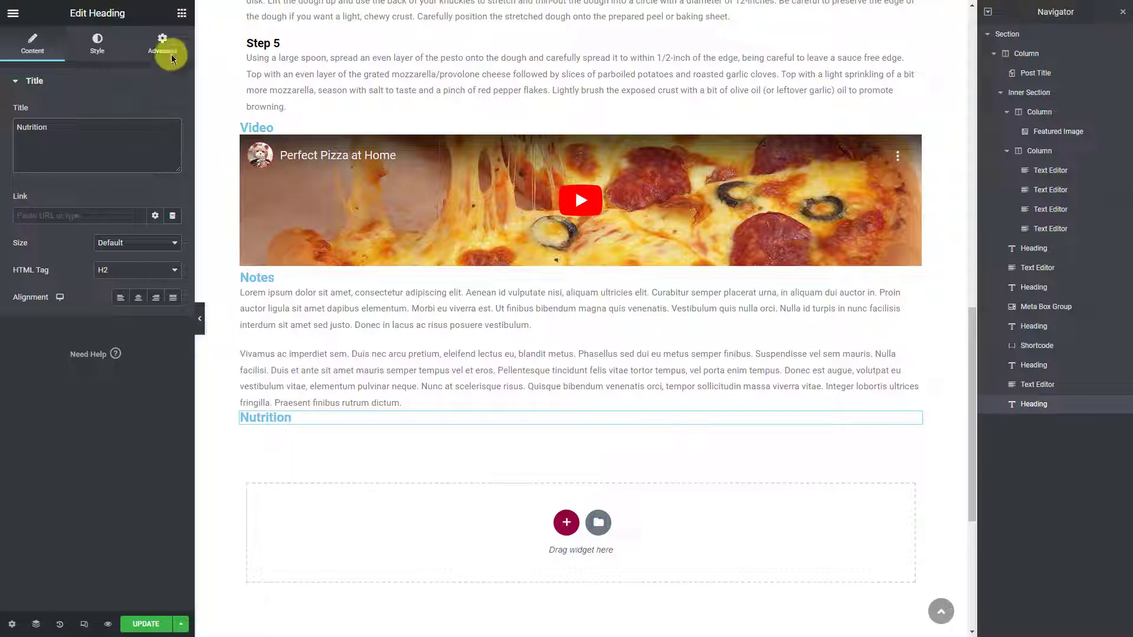
- Place a Text Editor widget under the Nutrition heading and link it to the recipe's Meta Box field Nutrition
left_click(182, 13)
left_click_drag(147, 557, 379, 423)
left_click(167, 127)
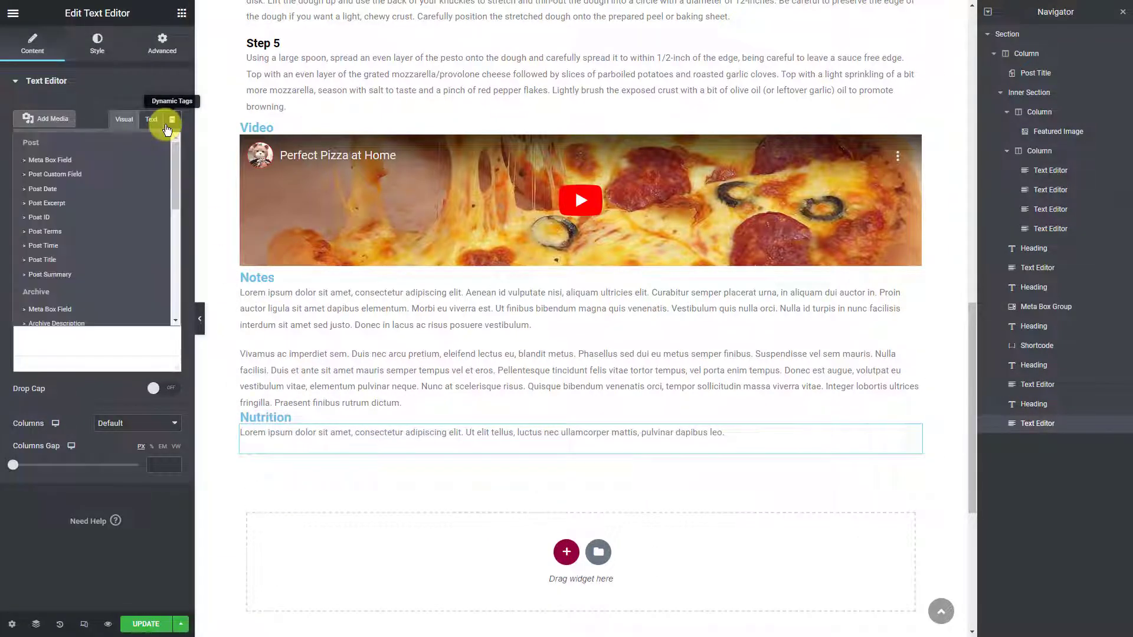
left_click(114, 162)
left_click(150, 176)
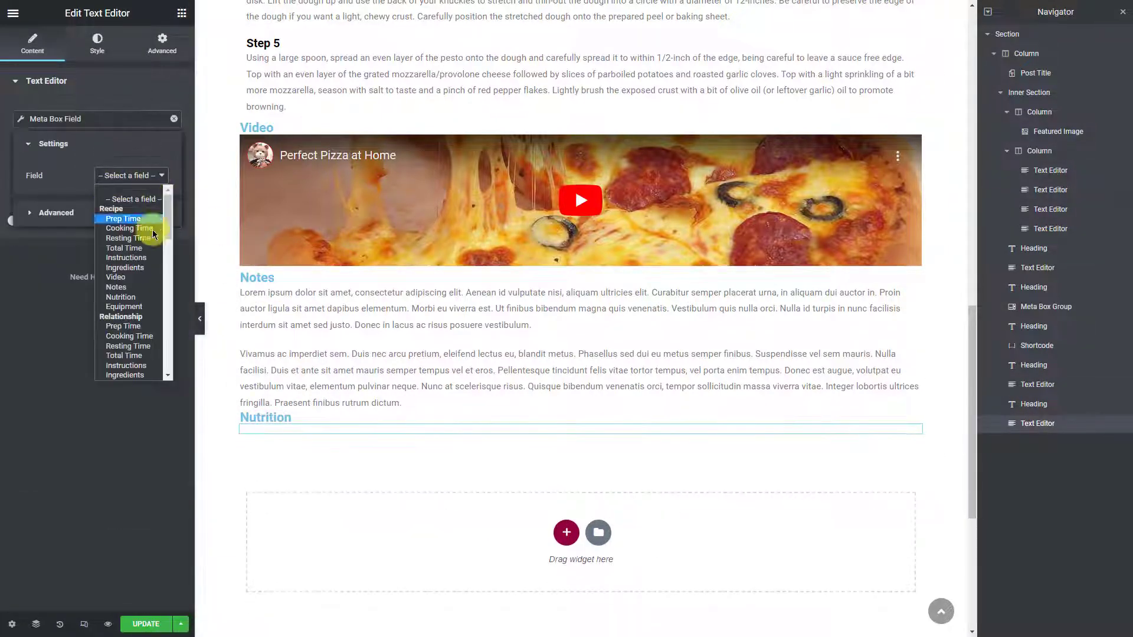
left_click(148, 300)
scroll(406, 377, "down", 5)
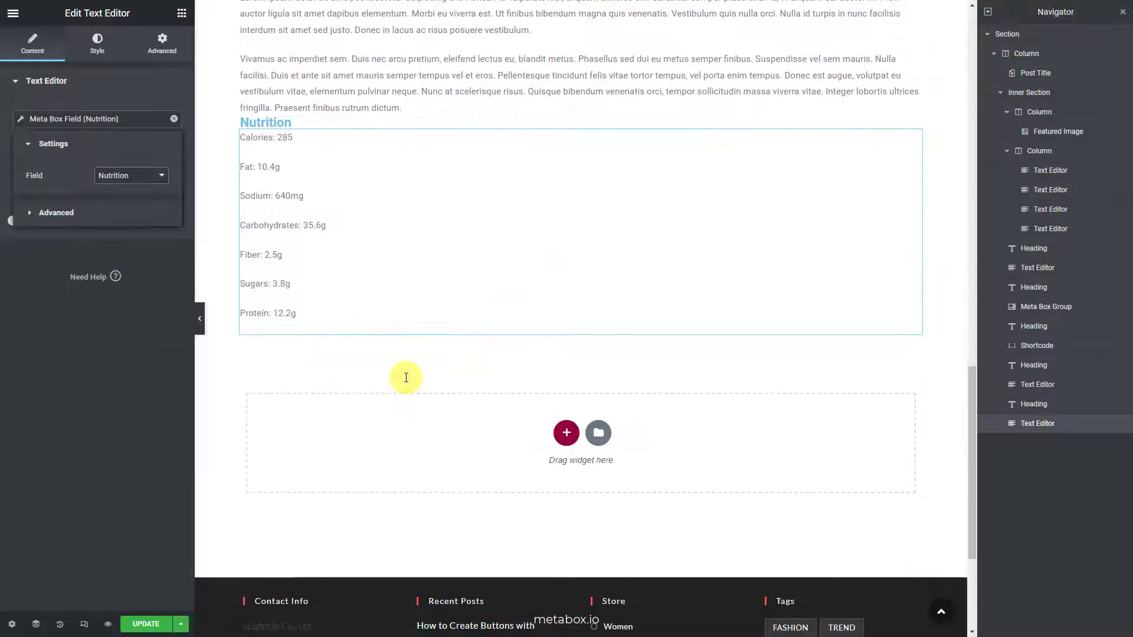
- Add a Heading widget below the nutrition list with the title "Equipment"
left_click(181, 13)
left_click_drag(151, 499, 331, 335)
triple_click(137, 138)
type("Equipment")
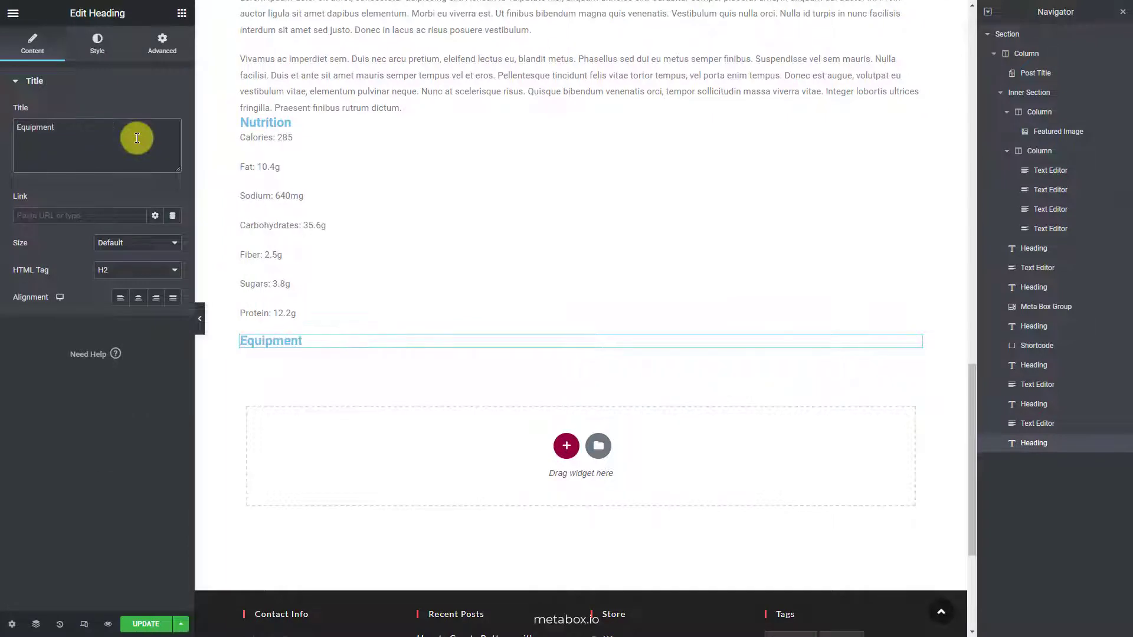
- Place a Text Editor widget under the Equipment heading and link it to the recipe's Meta Box field Equipment
left_click(181, 12)
left_click_drag(150, 555, 395, 350)
left_click(171, 119)
left_click(126, 135)
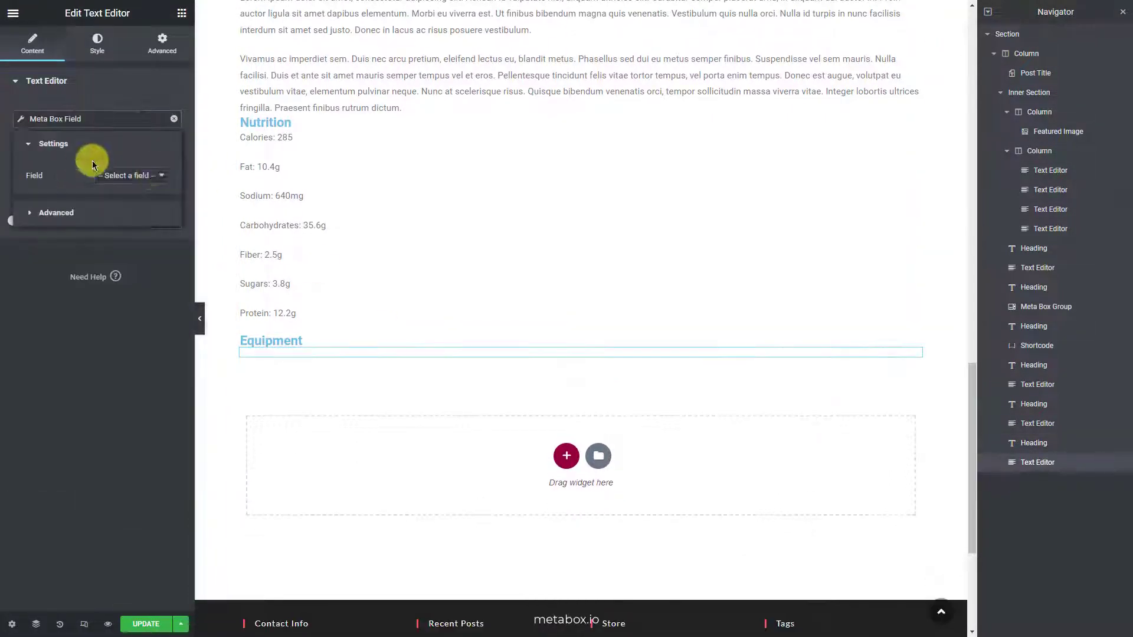
left_click(159, 176)
left_click(151, 307)
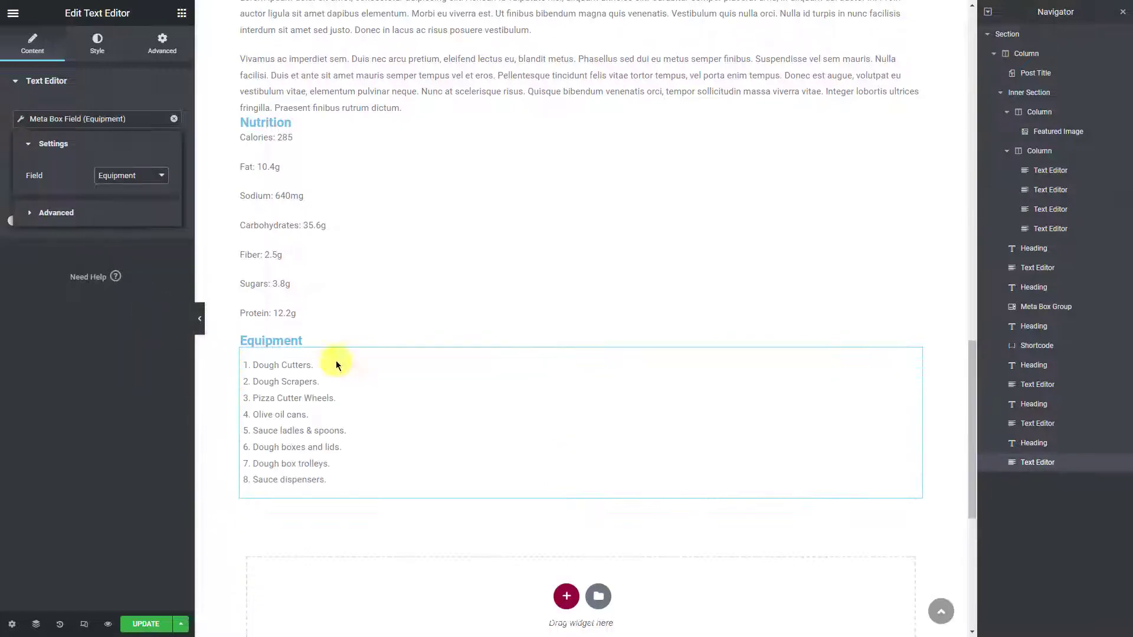
- Save the template with a display condition that includes all Recipes
scroll(710, 407, "up", 4)
scroll(709, 407, "up", 9)
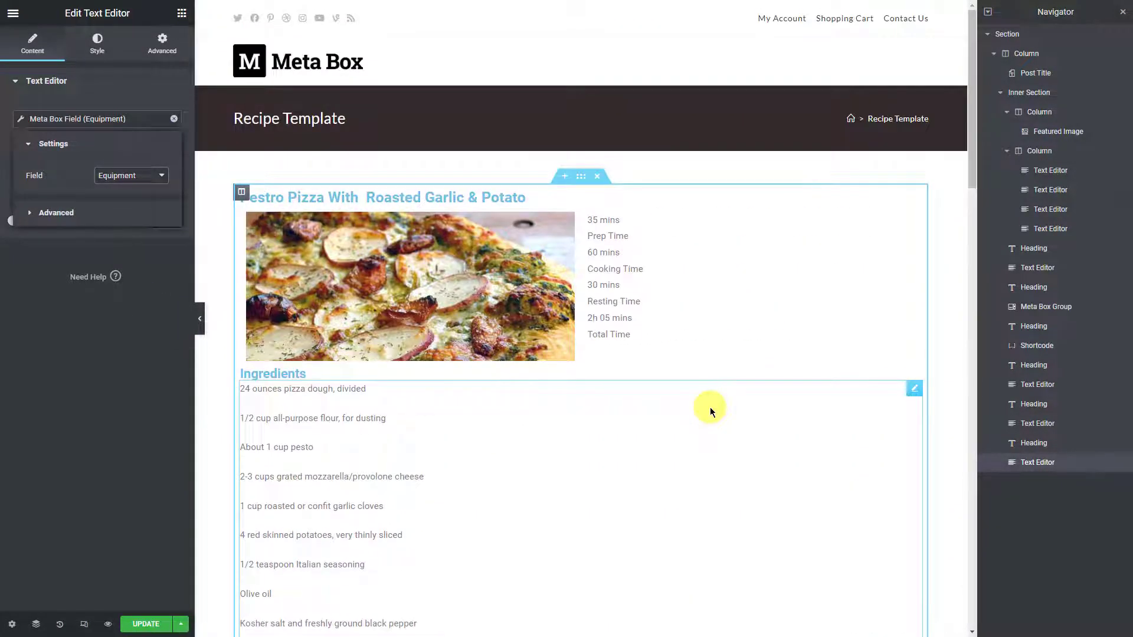
left_click(148, 628)
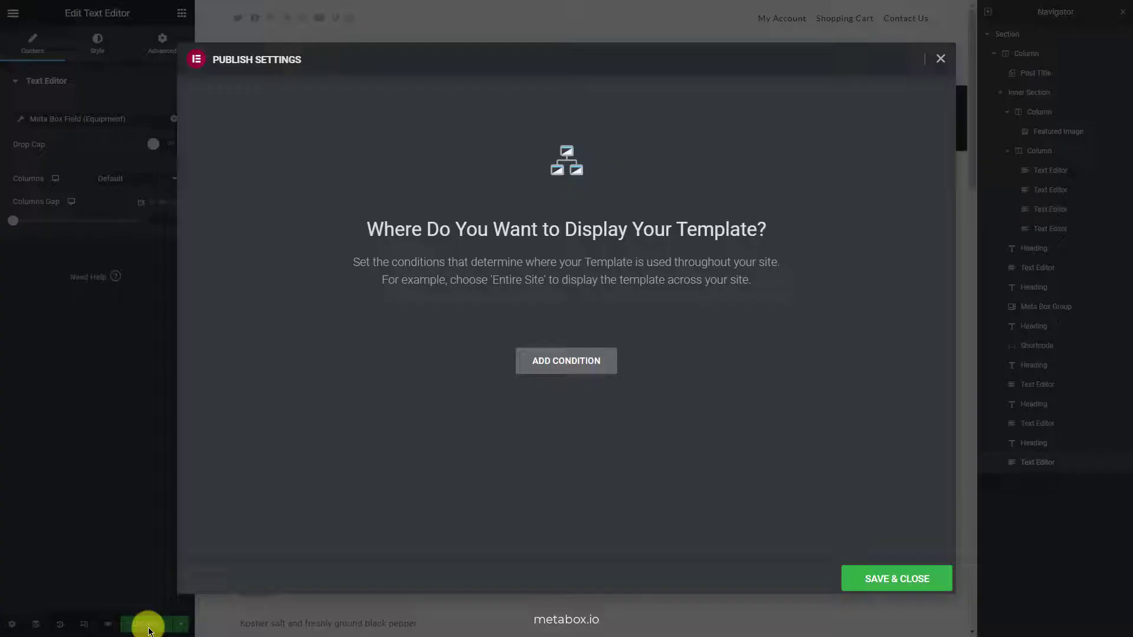
left_click(560, 374)
left_click(571, 341)
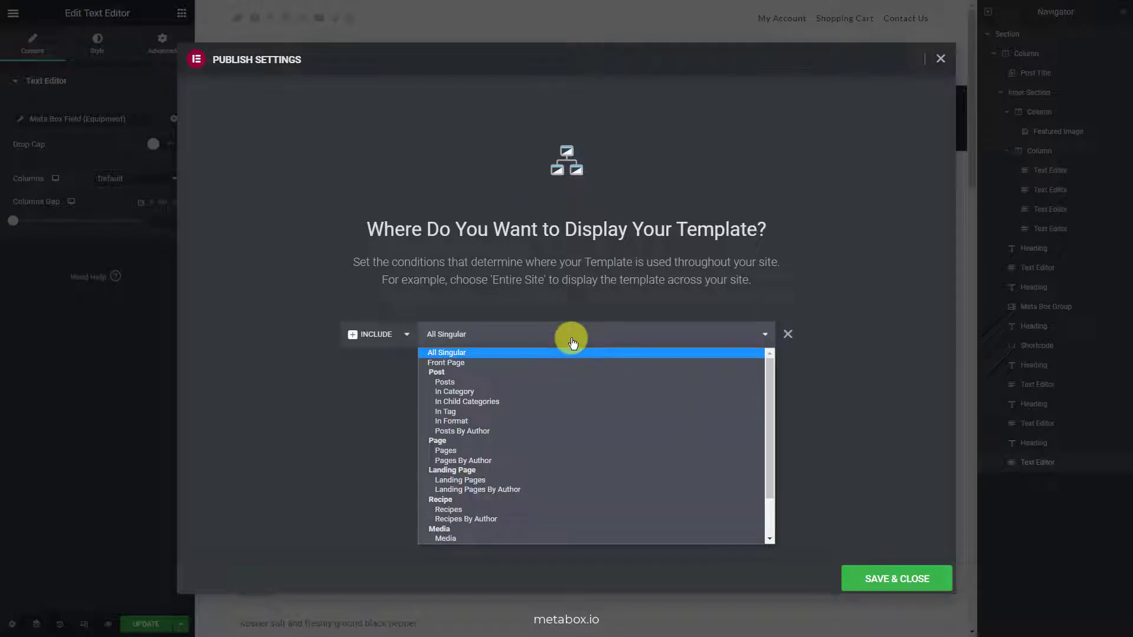
left_click(516, 510)
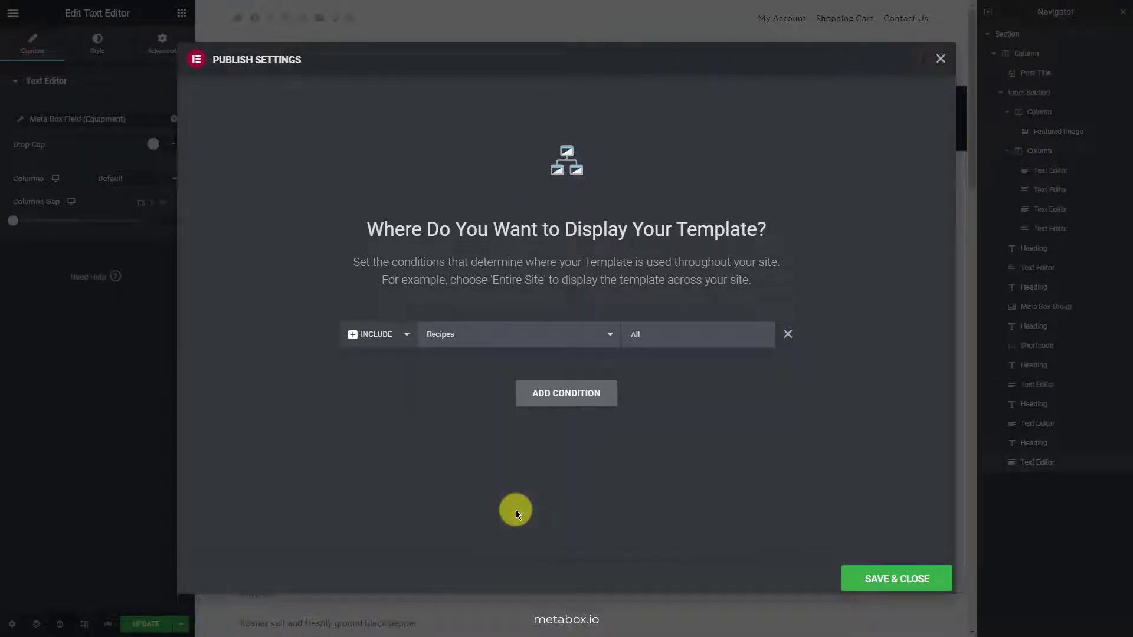
left_click(856, 579)
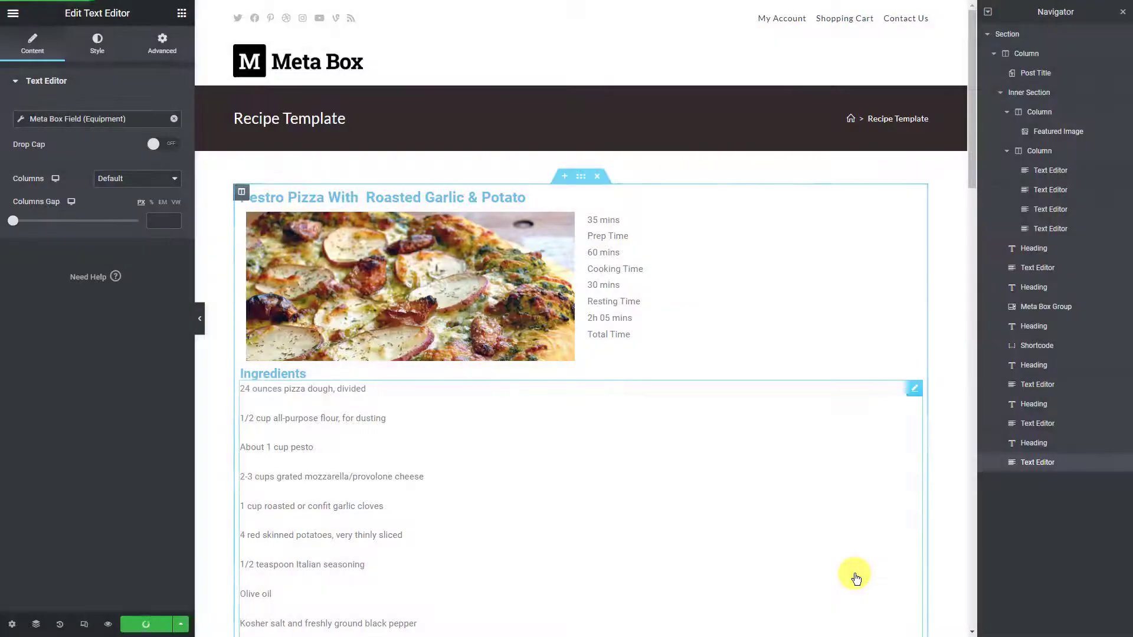
- Preview the recipe template on the front end and look over the whole page
left_click(108, 625)
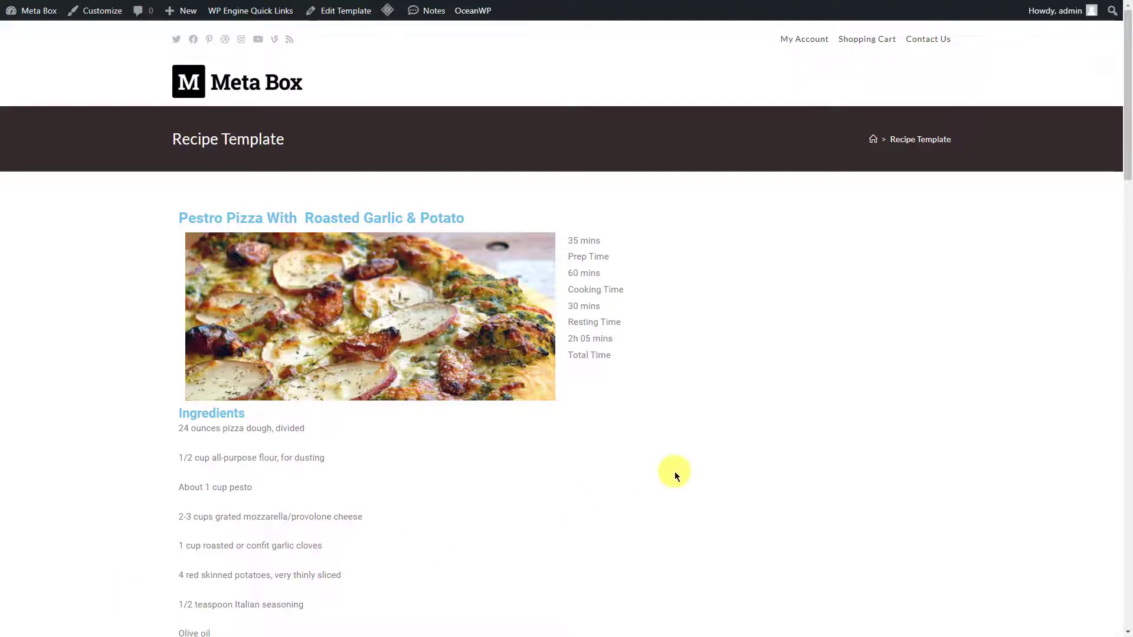
scroll(675, 472, "down", 20)
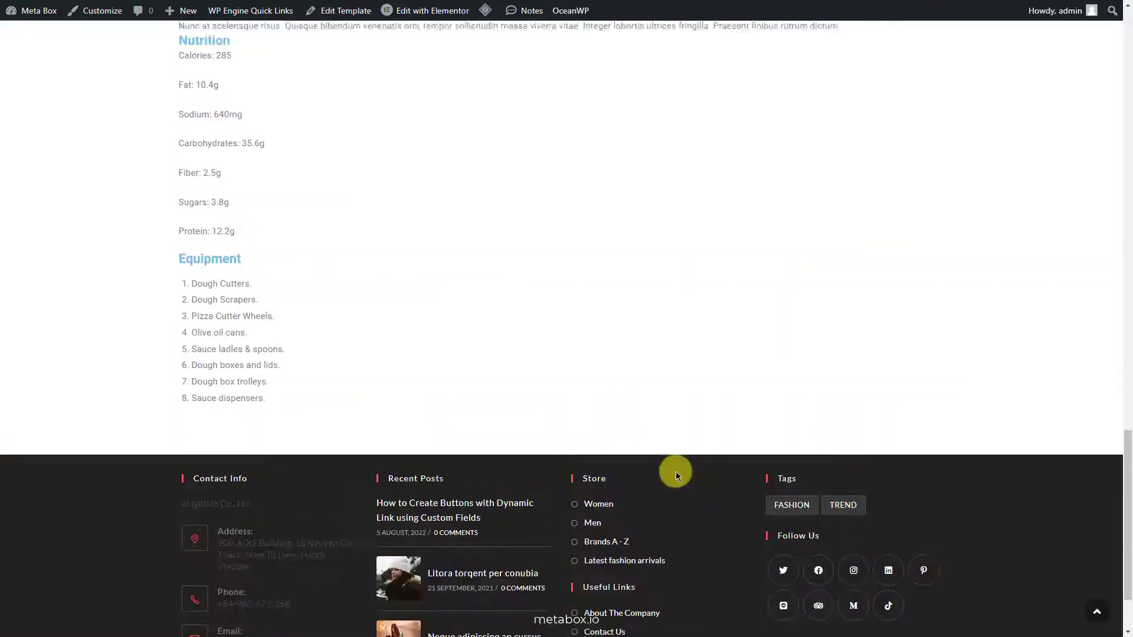
scroll(675, 472, "up", 20)
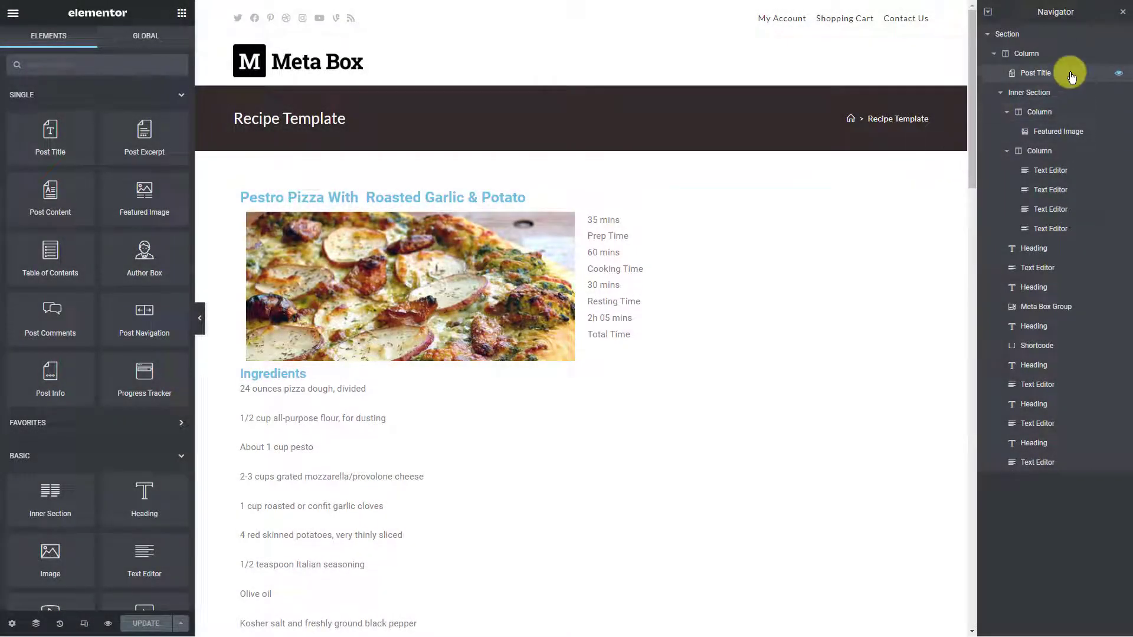
- Change the Post Title's text color to black (#000000)
left_click(1036, 73)
left_click(97, 45)
left_click(173, 112)
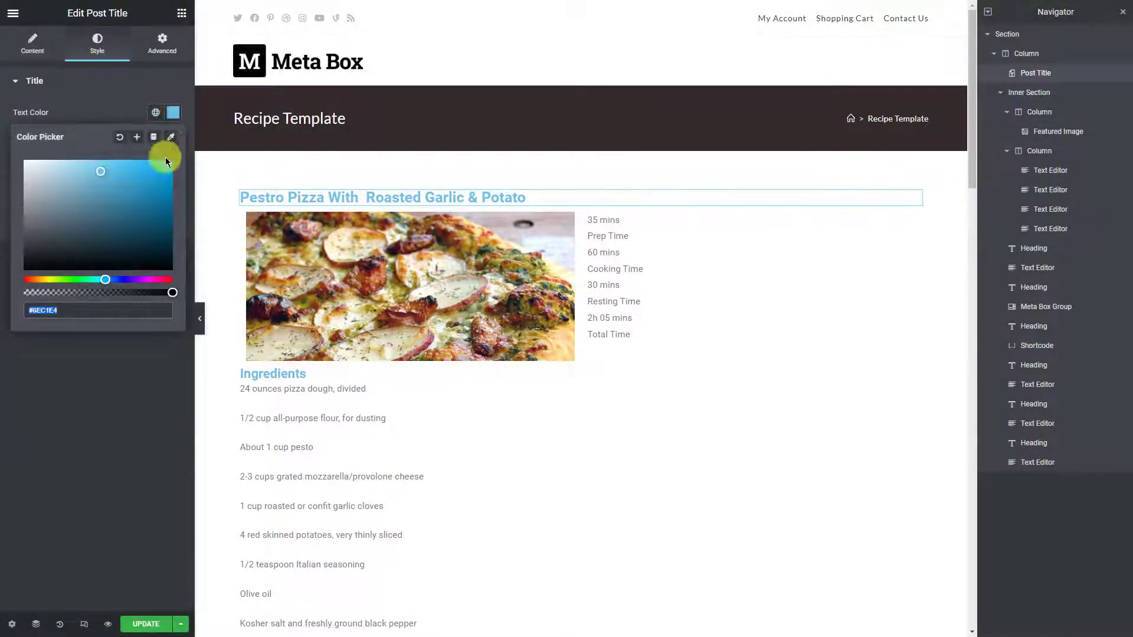
left_click_drag(165, 157, 5, 292)
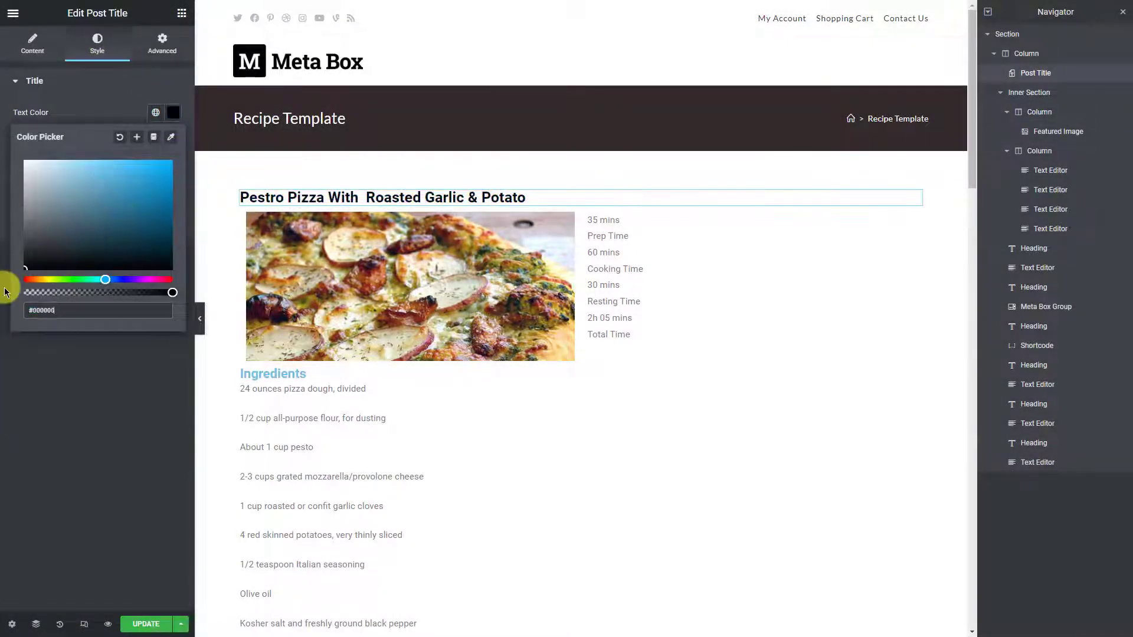
- Set the width of the inner section's Featured Image column to 80%
left_click(1065, 92)
left_click(1071, 111)
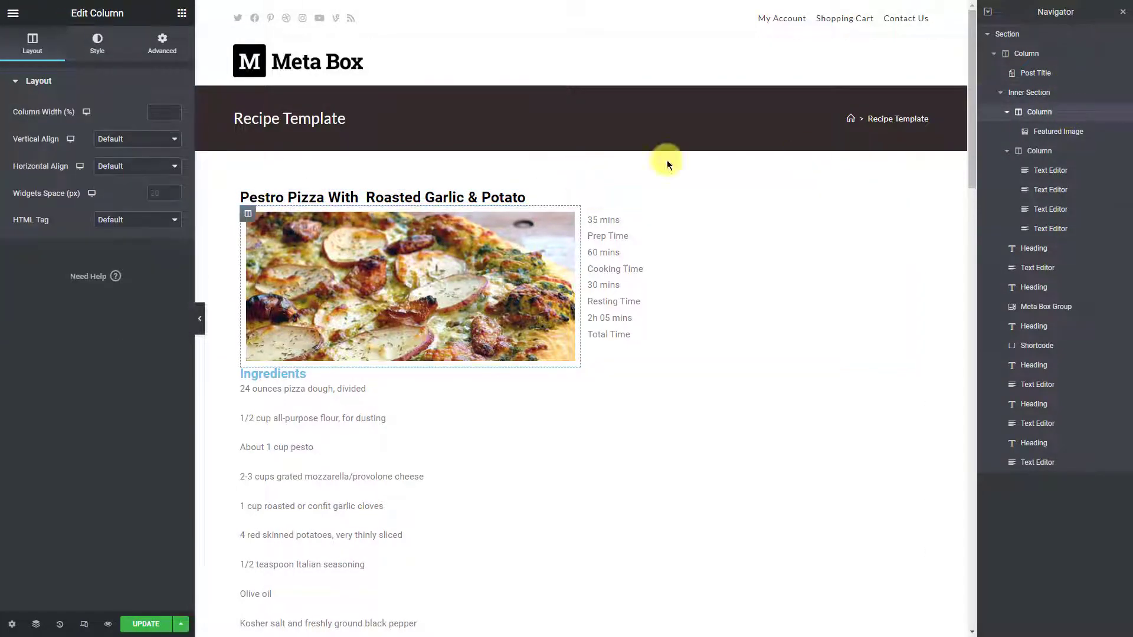
left_click(165, 111)
type("80")
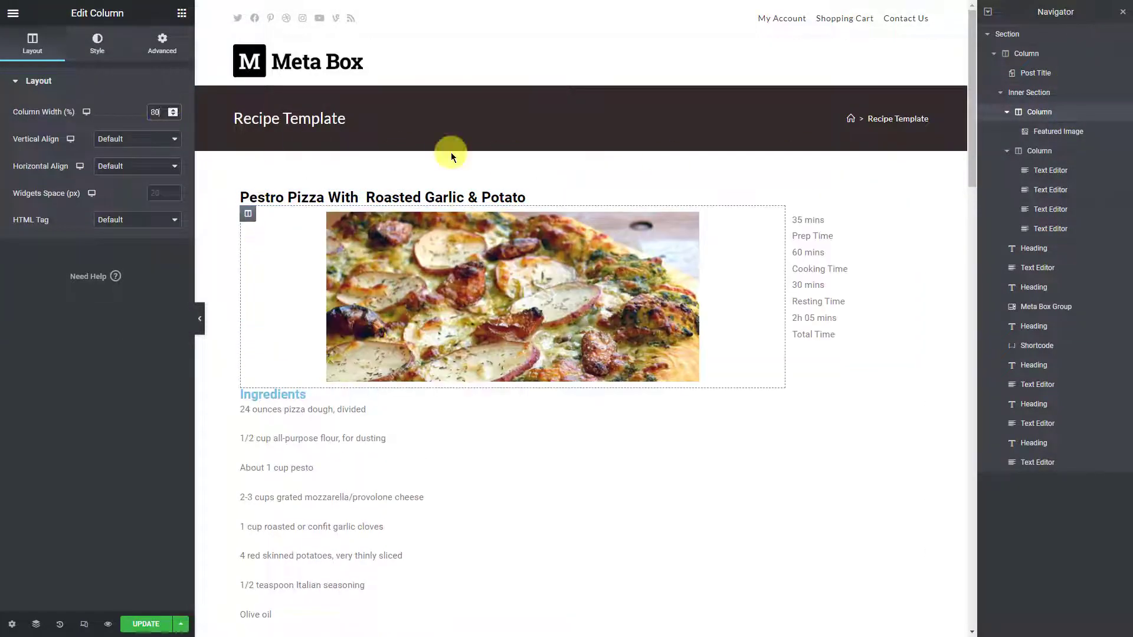
- Set the Featured Image's size to Full and its width to 100%
left_click(1097, 131)
left_click(166, 154)
left_click(150, 255)
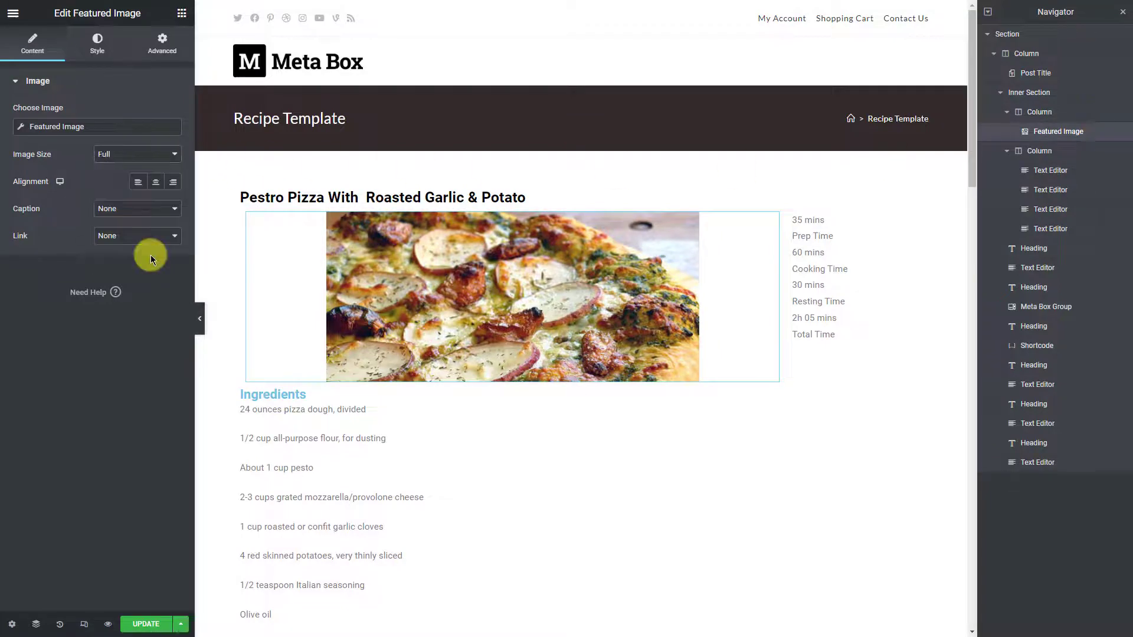
left_click(97, 46)
left_click(161, 128)
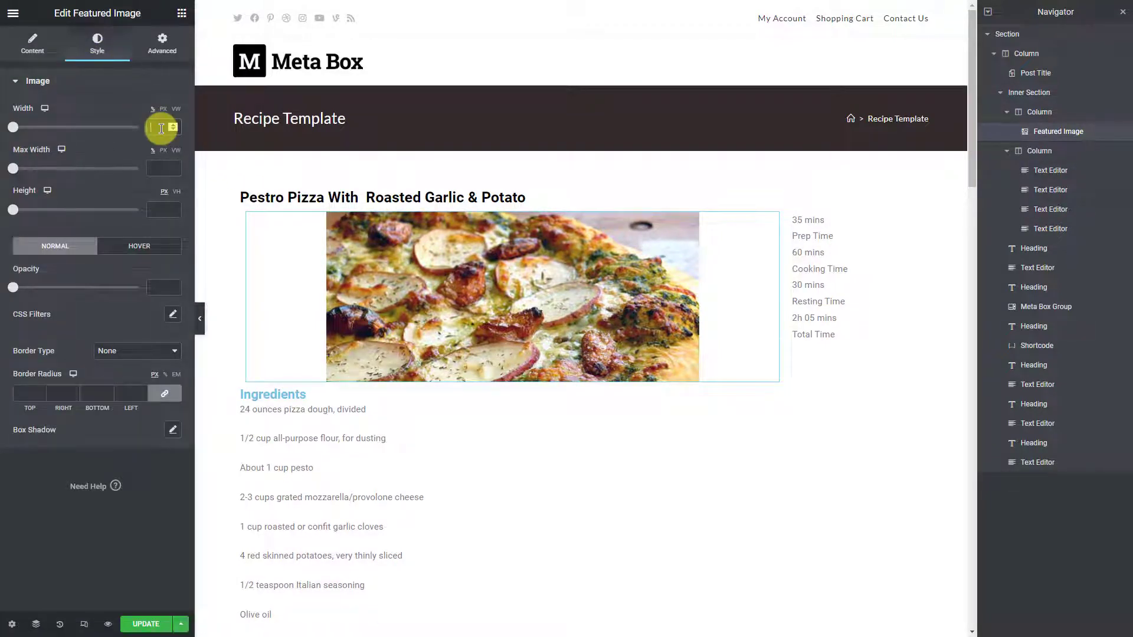
type("100")
- Center the Prep Time text and set its top and bottom padding to 15 px, leaving the sides at 0
left_click(1078, 174)
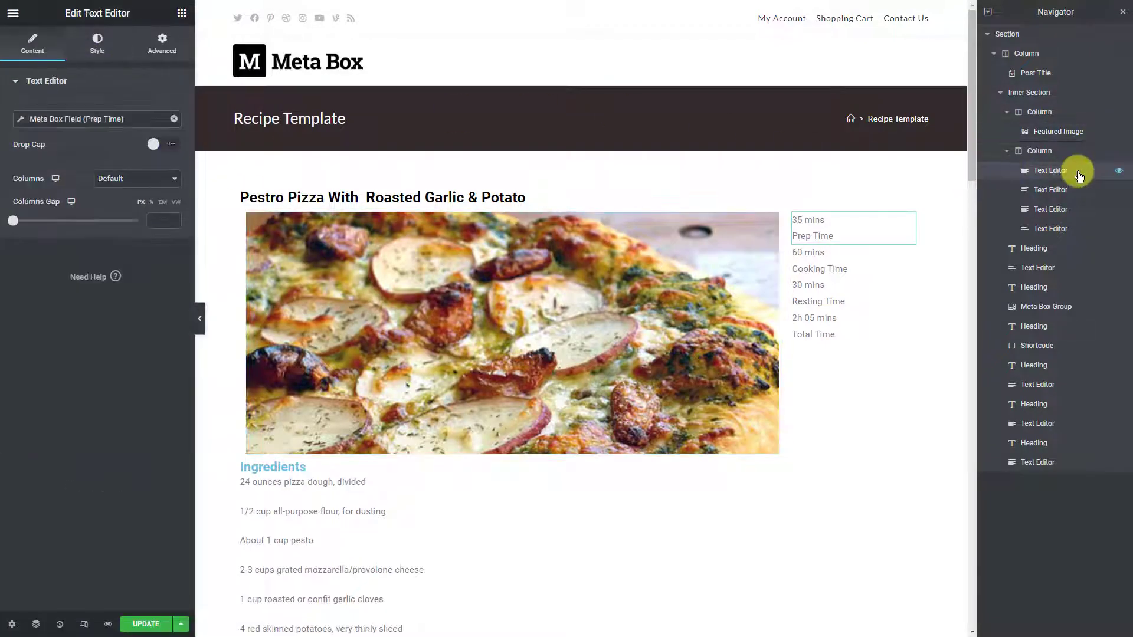
left_click(102, 37)
left_click(138, 115)
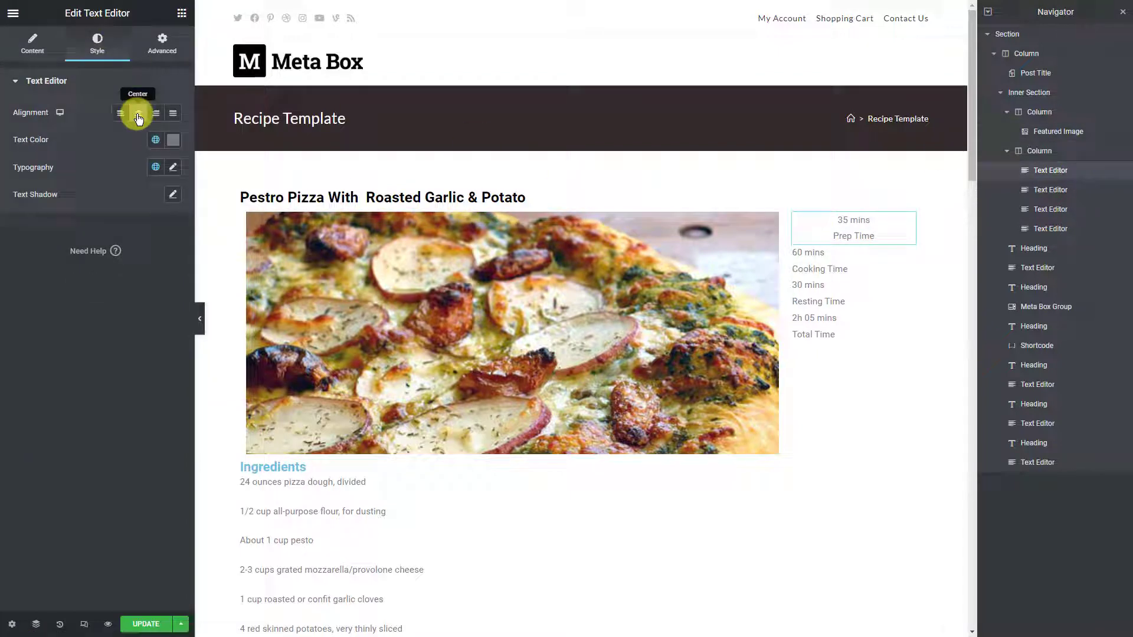
left_click(162, 44)
left_click(32, 186)
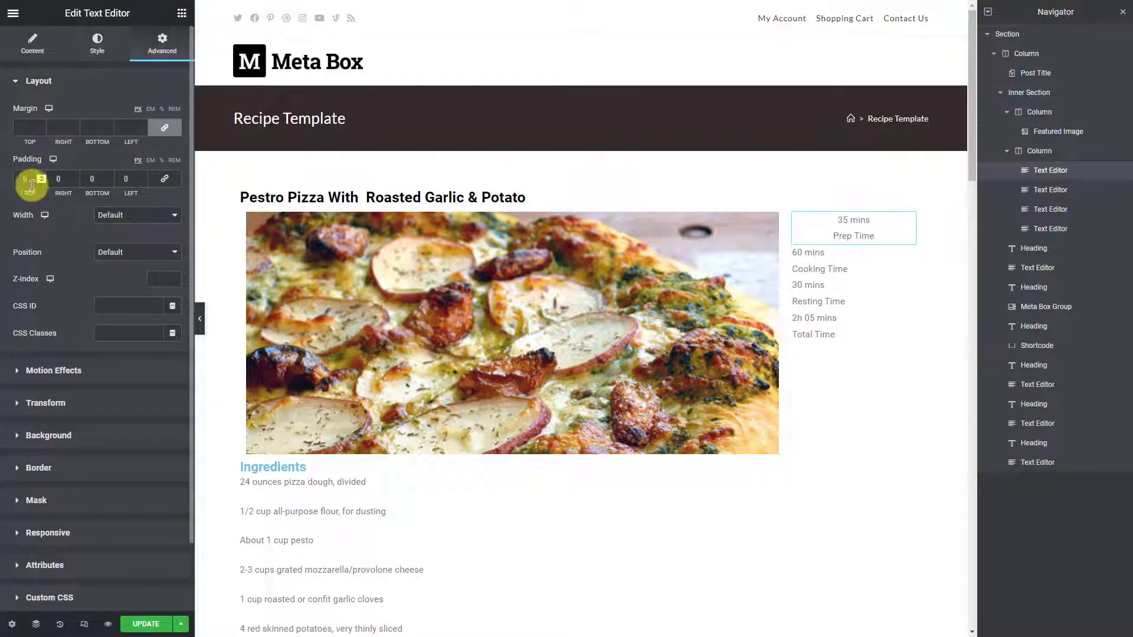
double_click(32, 186)
type("15")
double_click(100, 177)
type("15")
- Give the Prep Time text a solid gray border with a 1 px width on all sides
left_click(113, 464)
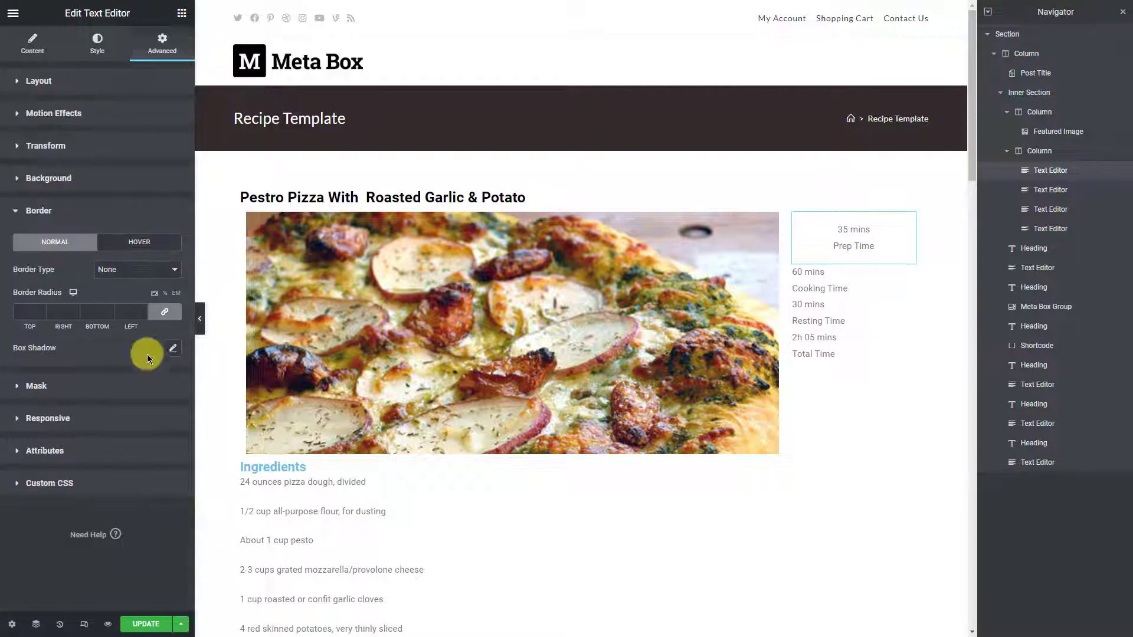
left_click(148, 269)
left_click(151, 295)
left_click(140, 316)
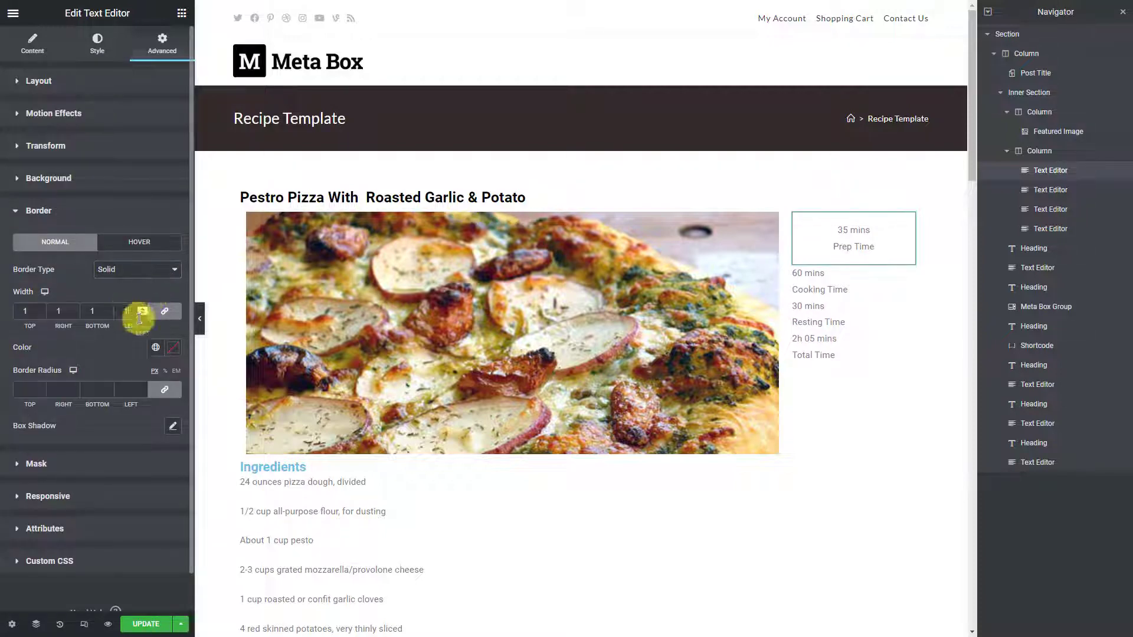
left_click(173, 348)
left_click(172, 347)
- Center the Cooking Time text and give it 15 px top and bottom padding and a solid 1 px gray border
left_click(1081, 186)
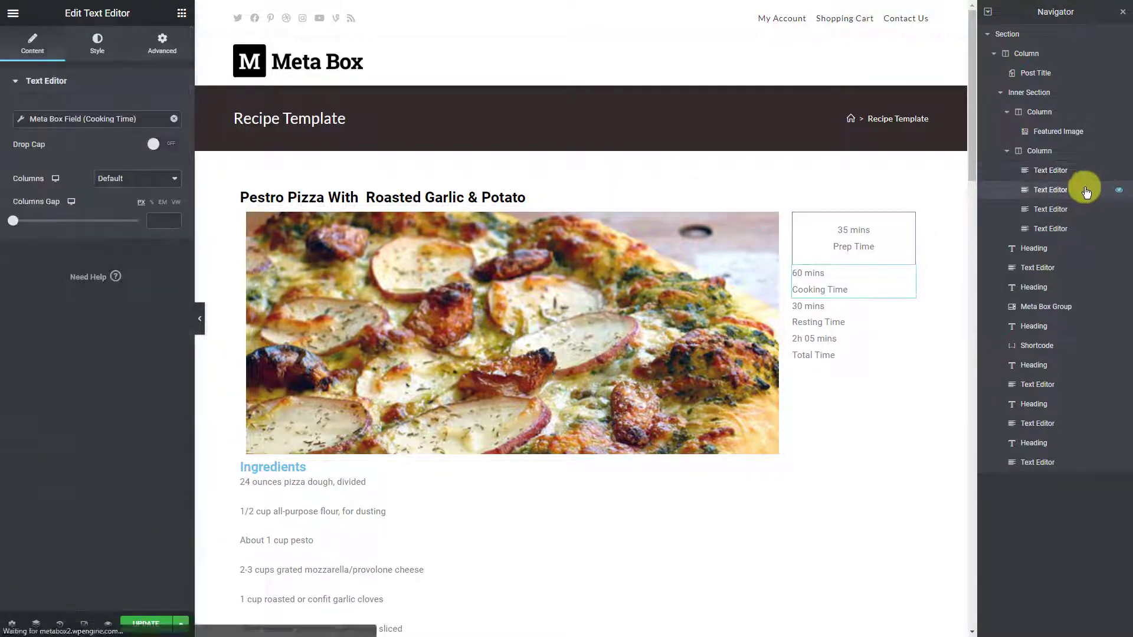
left_click(96, 39)
left_click(139, 114)
left_click(160, 45)
left_click(163, 179)
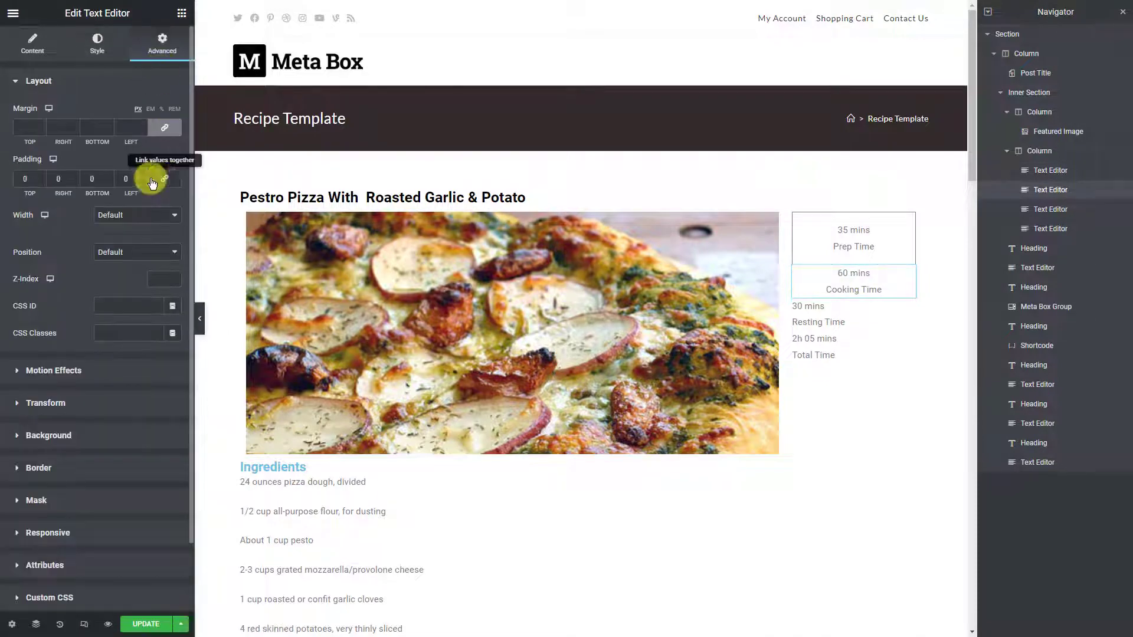
double_click(94, 179)
type("15")
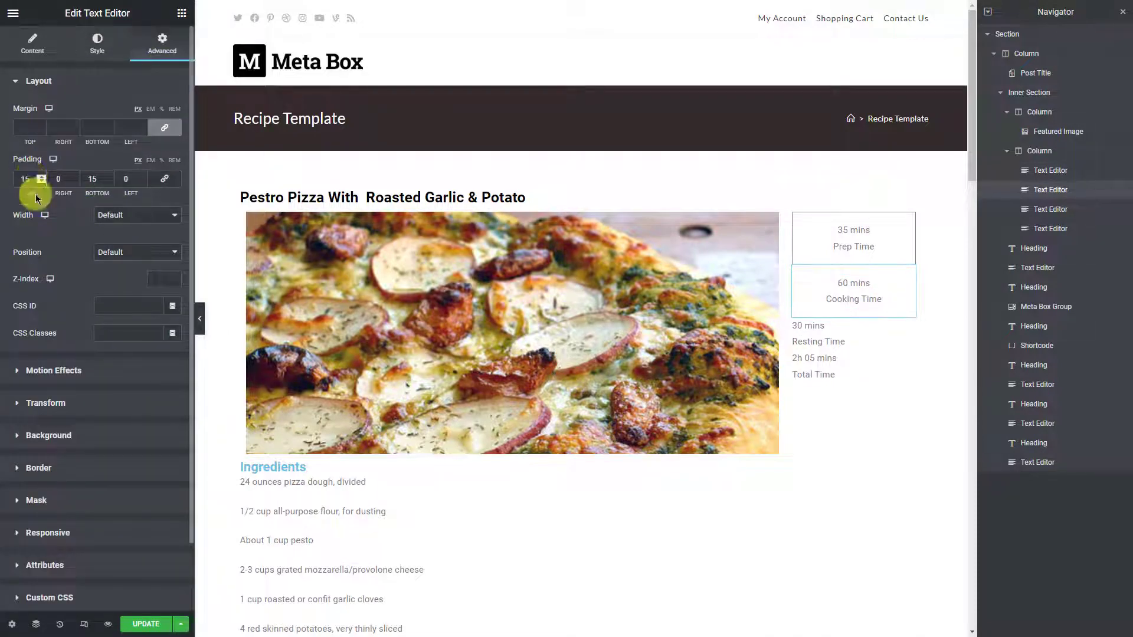
left_click(112, 467)
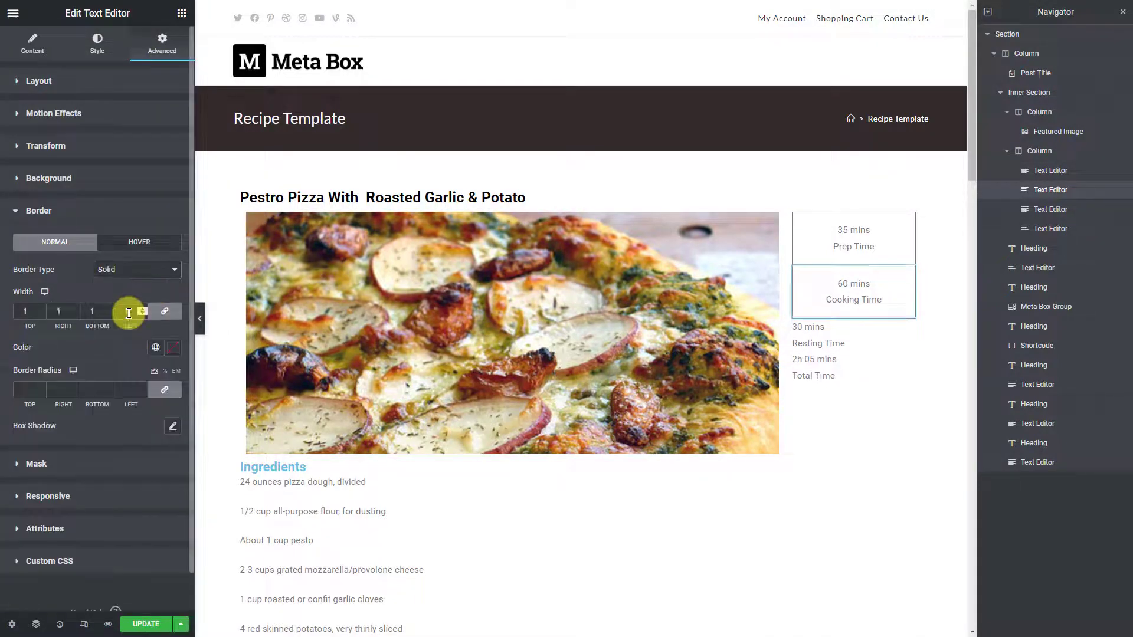
left_click(171, 347)
- Center the Resting Time text and set its top and bottom padding to 15 px, with 0 on the sides
left_click(1075, 211)
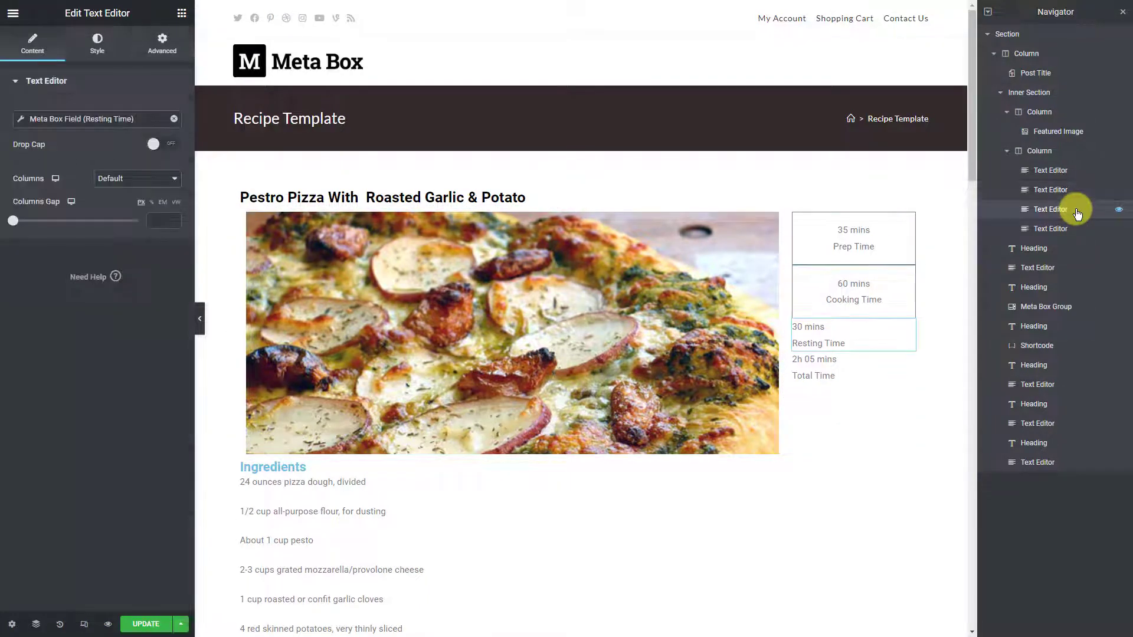
left_click(97, 43)
left_click(128, 111)
left_click(162, 44)
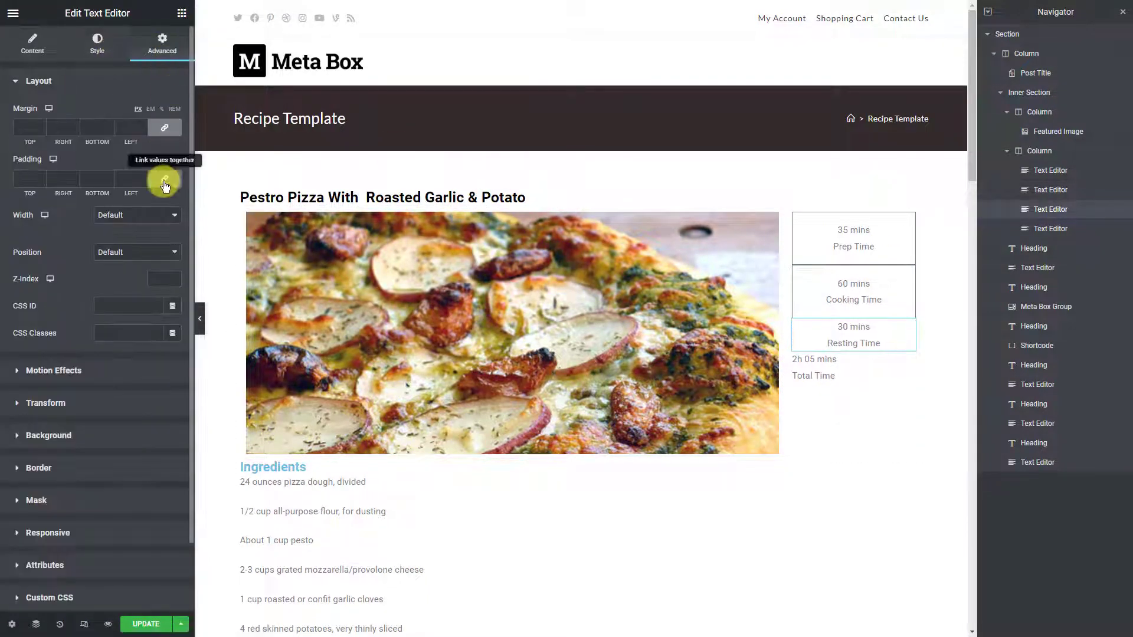
left_click(165, 182)
left_click(97, 179)
type("15")
left_click(34, 179)
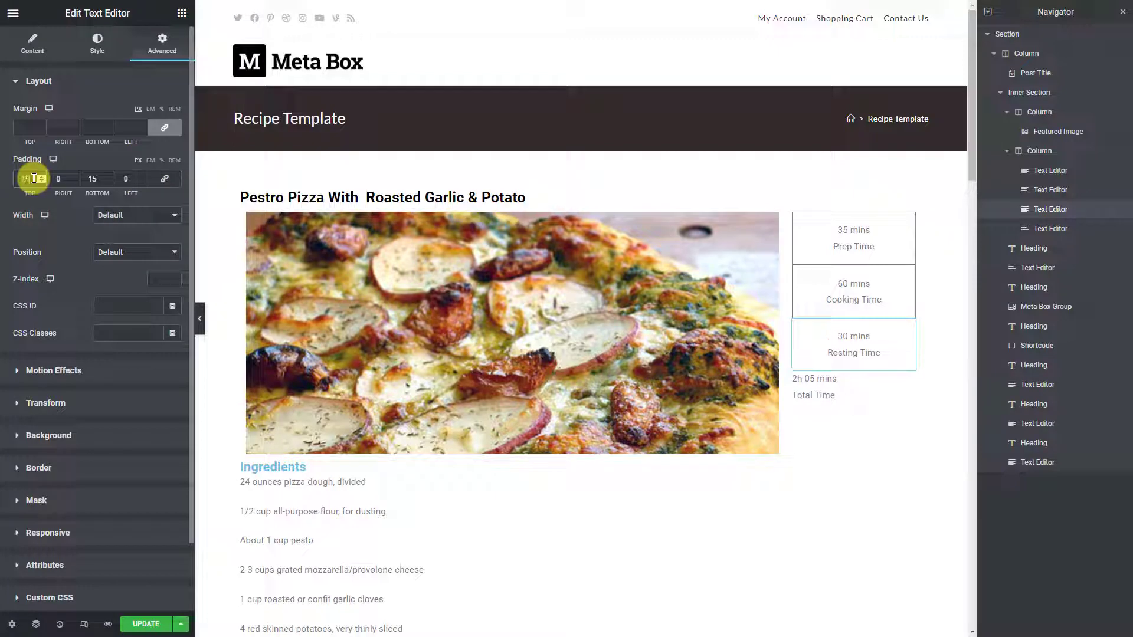
- Give the Resting Time text a solid 1 px border in the color #7A7A7A
left_click(102, 466)
left_click(138, 270)
left_click(136, 295)
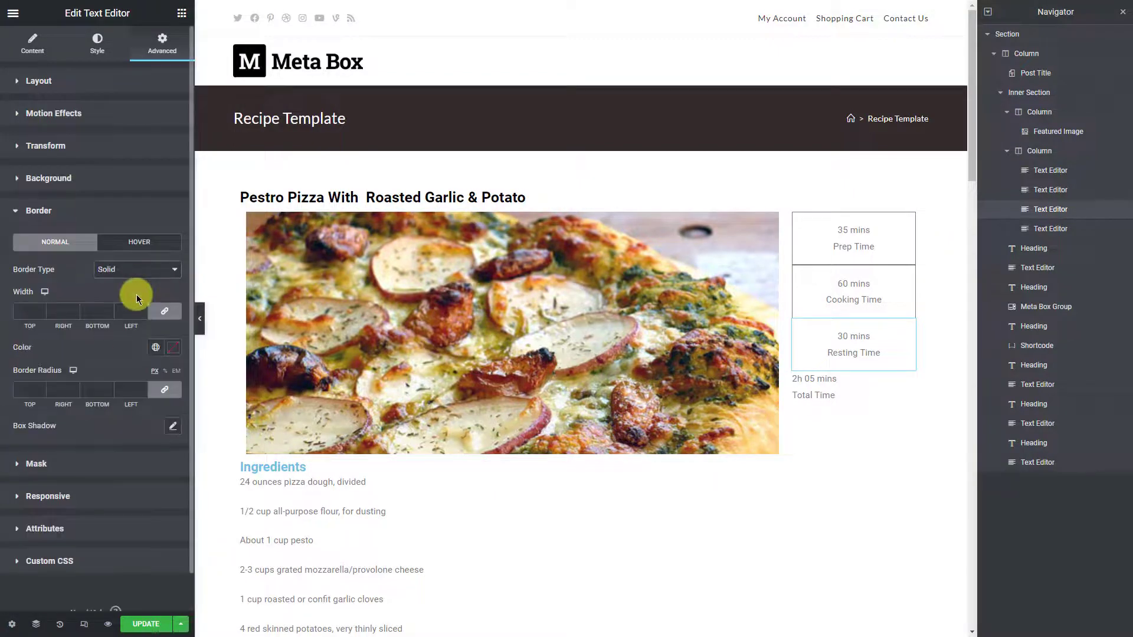
left_click(172, 348)
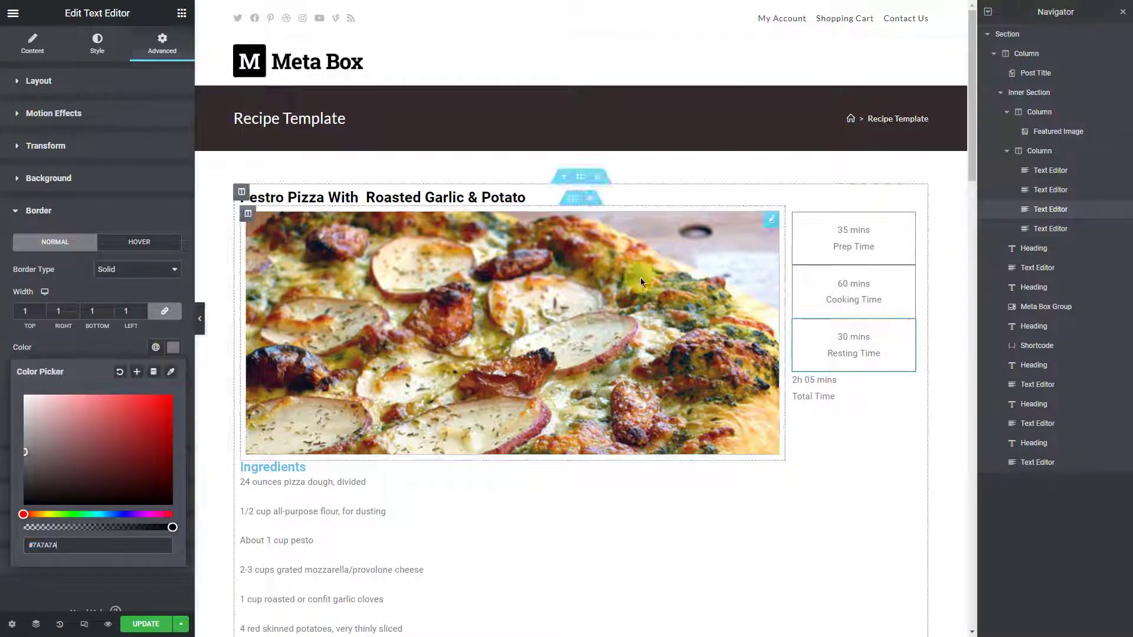
- Center the Total Time text and set its top and bottom padding to 15 px, with 0 on the sides
left_click(1077, 230)
left_click(98, 46)
left_click(130, 118)
left_click(162, 44)
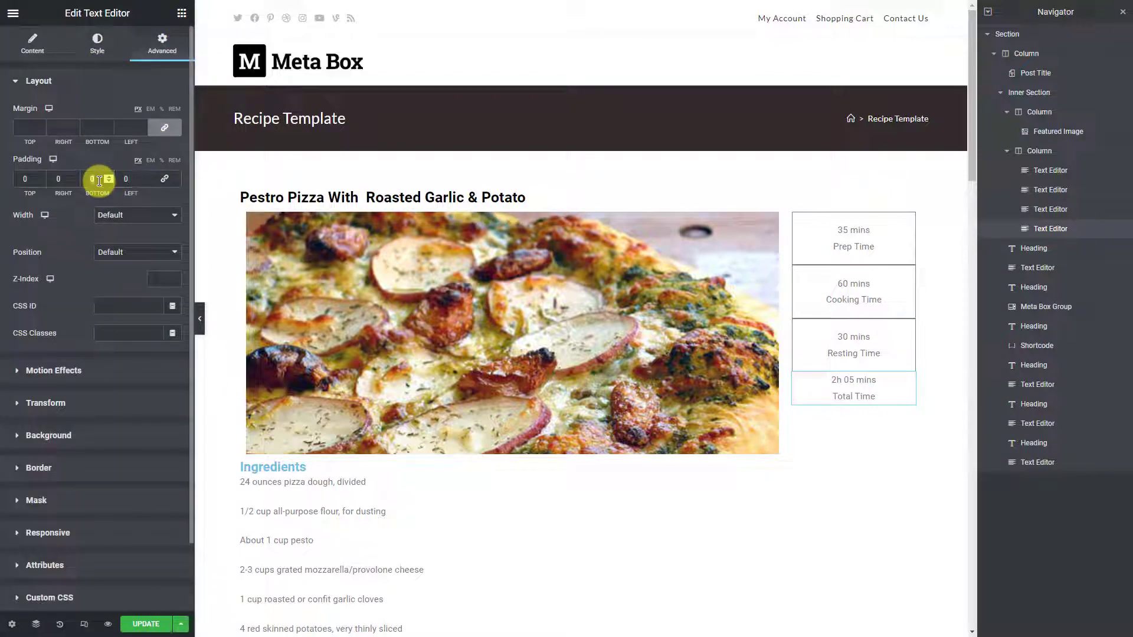
type("15")
left_click(34, 180)
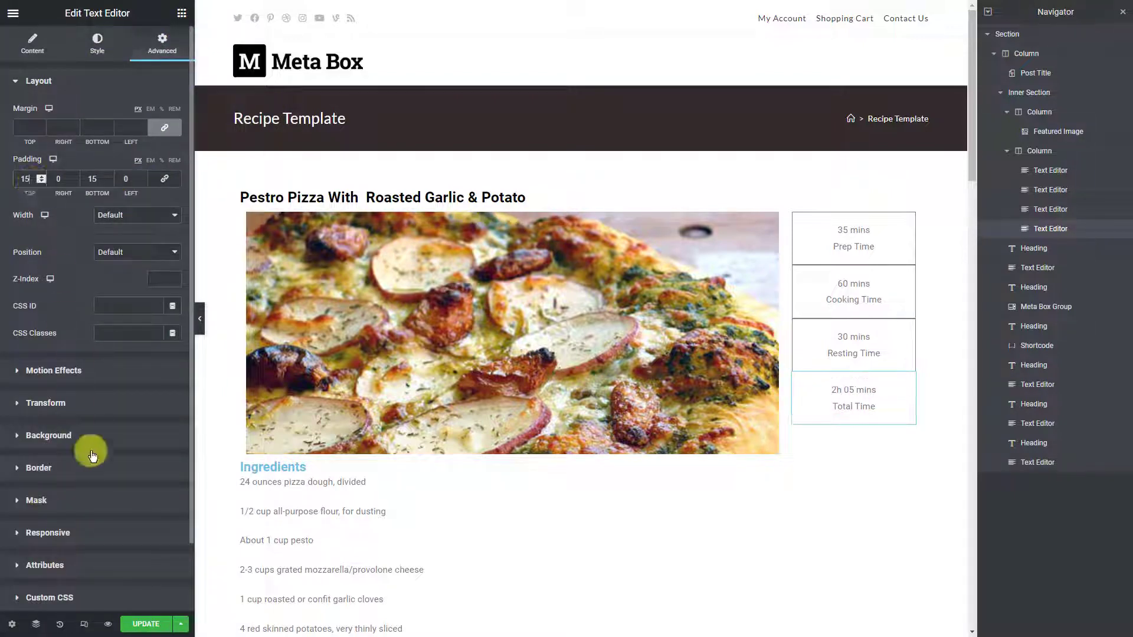
- Give the Total Time text a solid 1 px gray border matching the other time boxes
left_click(83, 466)
left_click(137, 269)
left_click(144, 295)
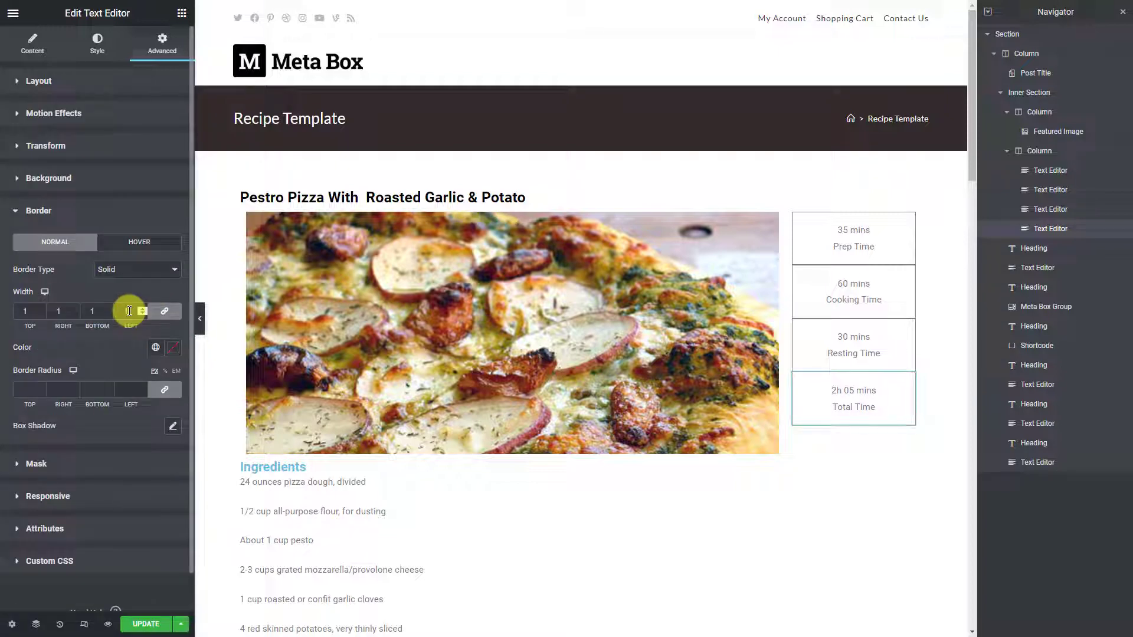
left_click(173, 348)
left_click(150, 585)
- Set the inner section's top and bottom margins to 20 px
left_click(1053, 93)
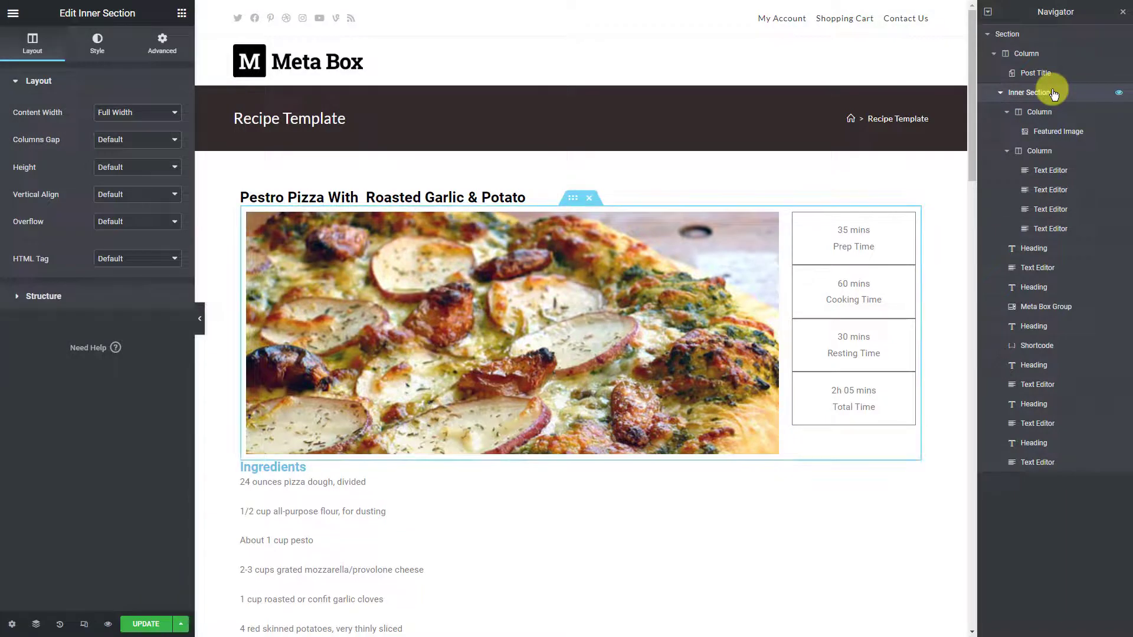
left_click(162, 41)
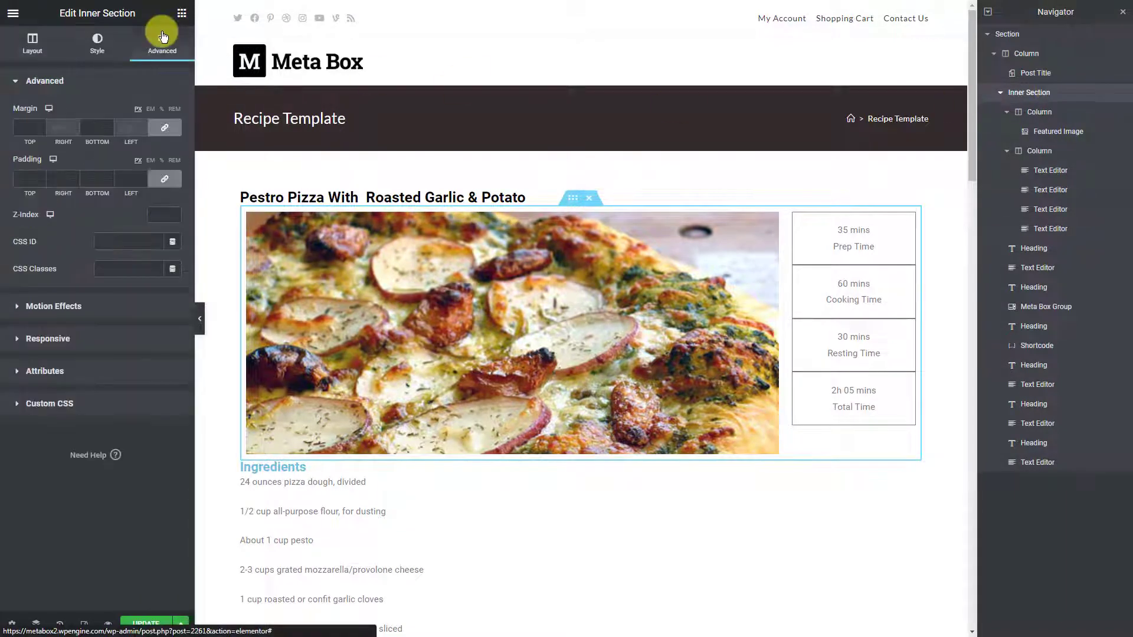
left_click(99, 127)
type("20")
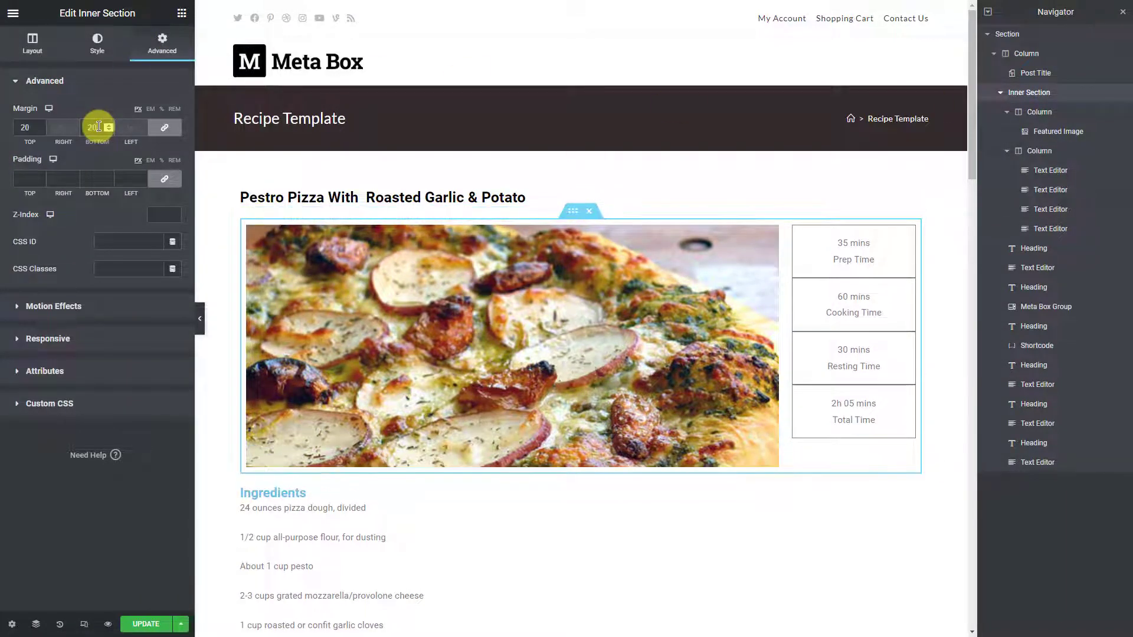
- Unlink the margins of the column holding the time boxes and set its left margin to 20 px
left_click(1072, 153)
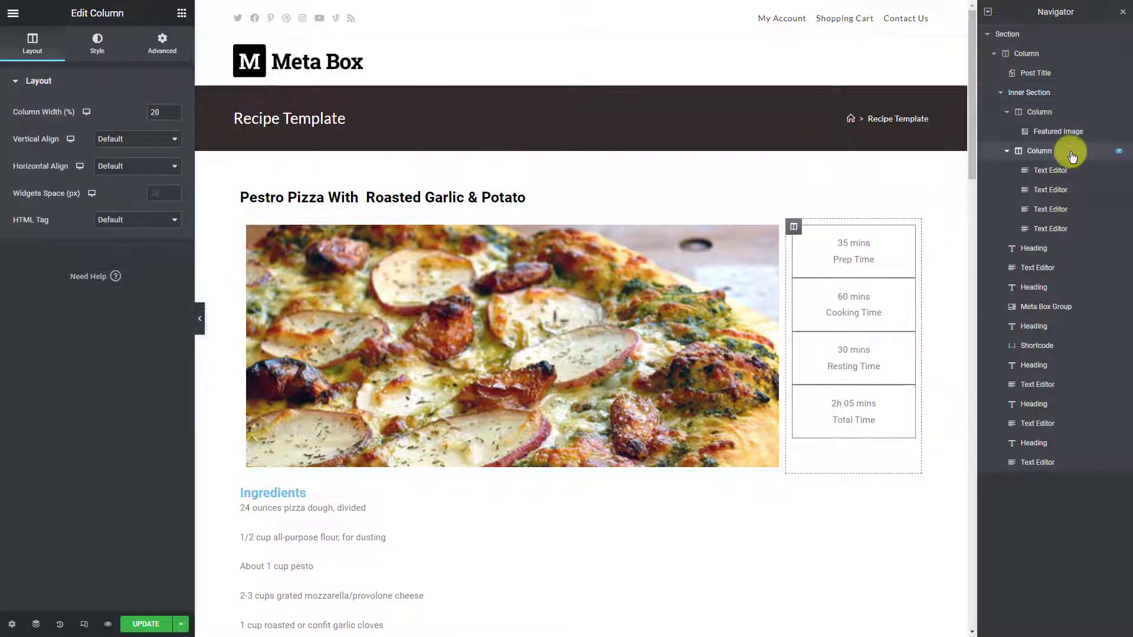
left_click(164, 39)
left_click(166, 128)
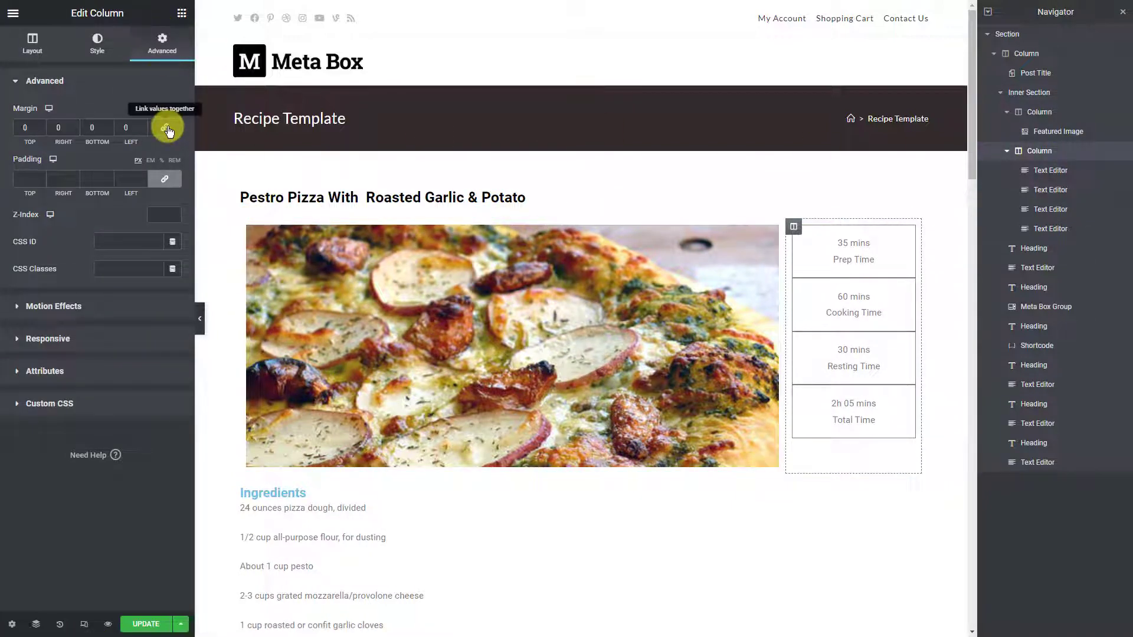
double_click(132, 127)
type("20")
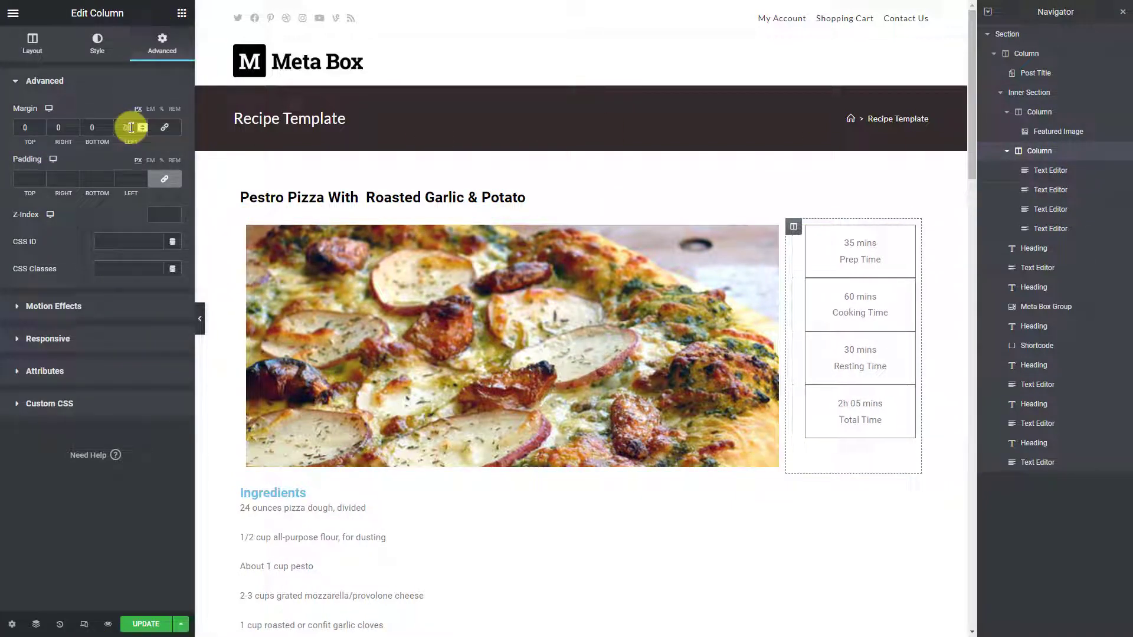
- Set the inner section's vertical alignment to Middle
left_click(1056, 92)
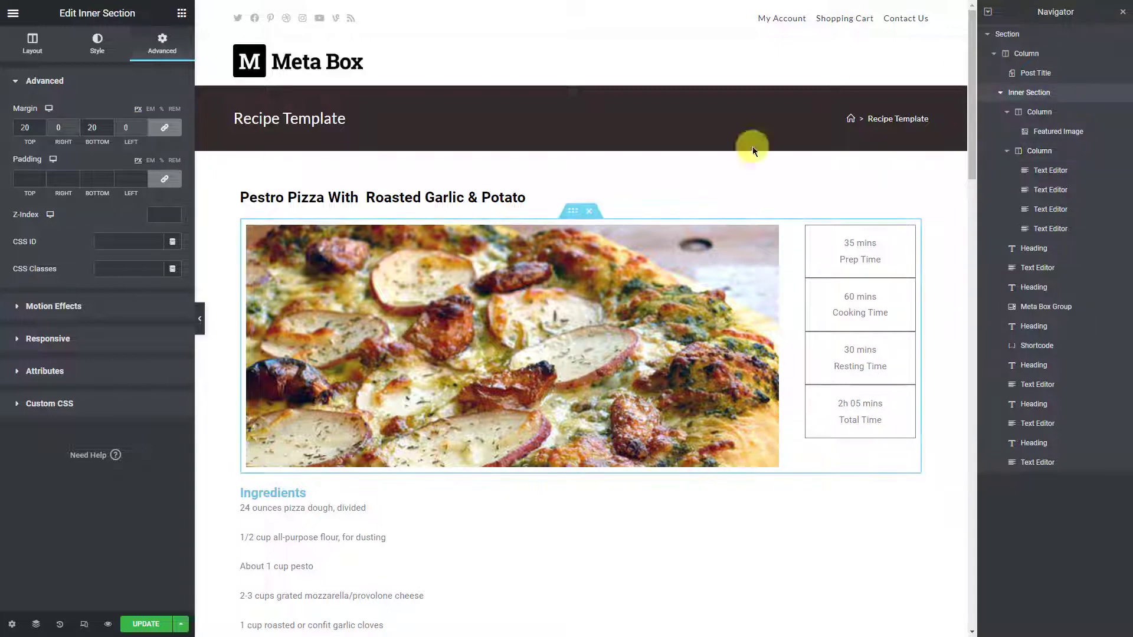
left_click(32, 43)
left_click(165, 195)
left_click(109, 227)
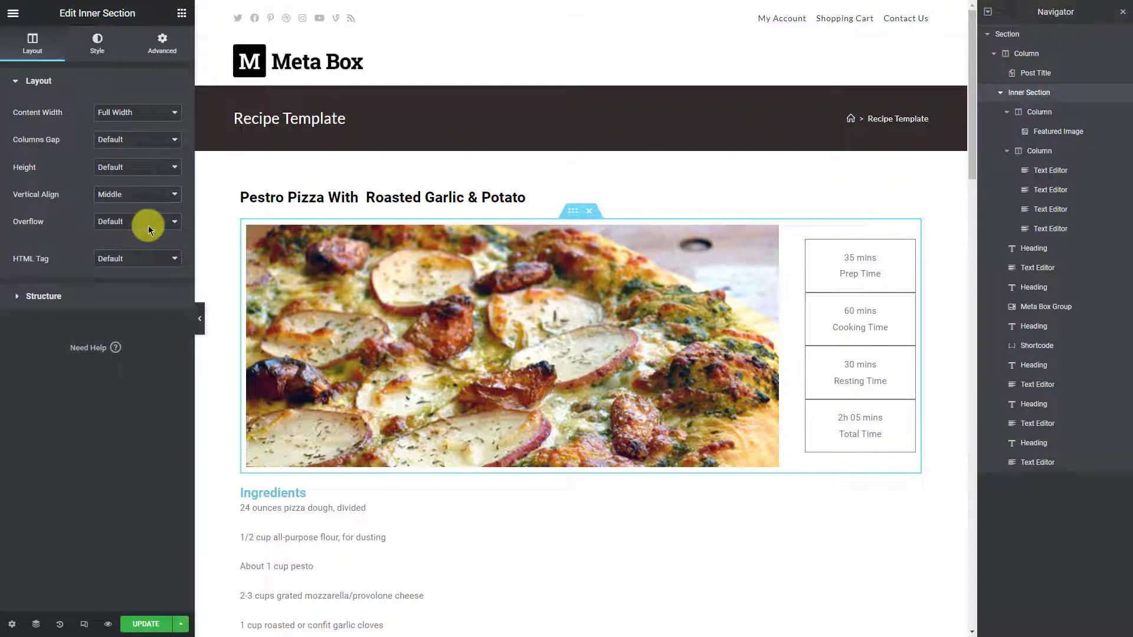
- Change the Ingredients heading's text color to black (#000000) and set its bottom margin to 20 px
left_click(1055, 248)
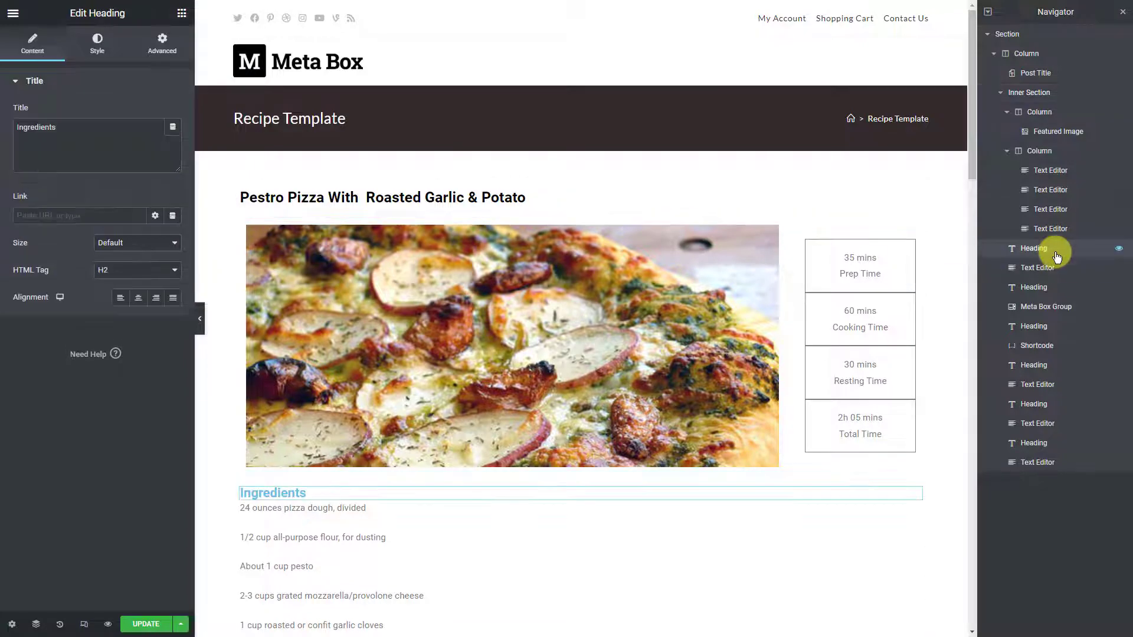
left_click(104, 37)
left_click(173, 112)
left_click_drag(101, 165, 8, 287)
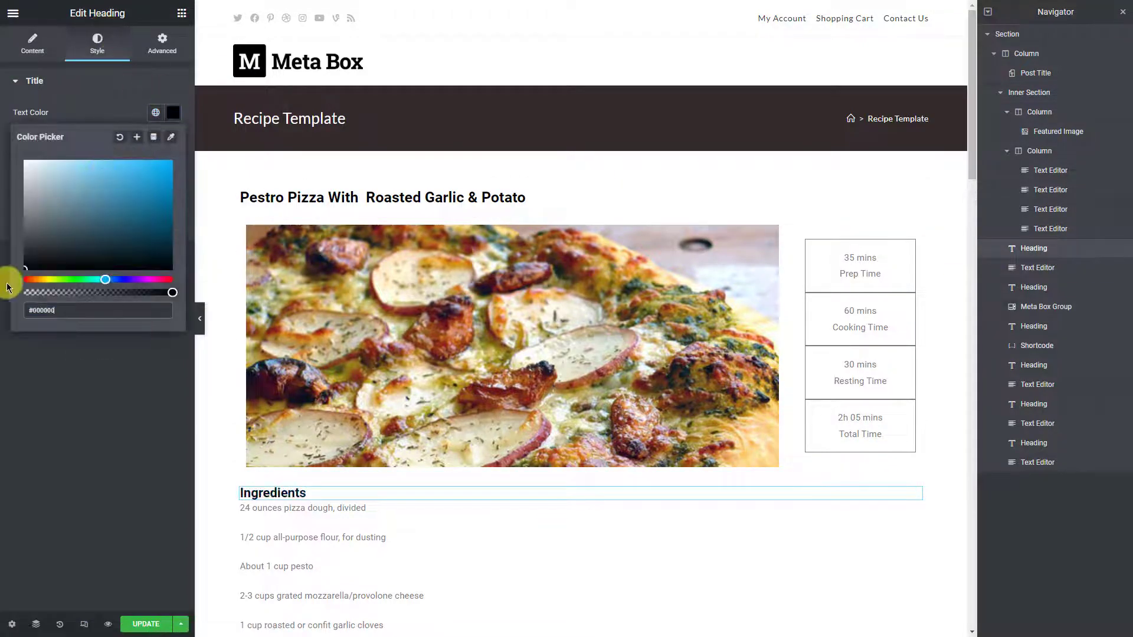
left_click(158, 38)
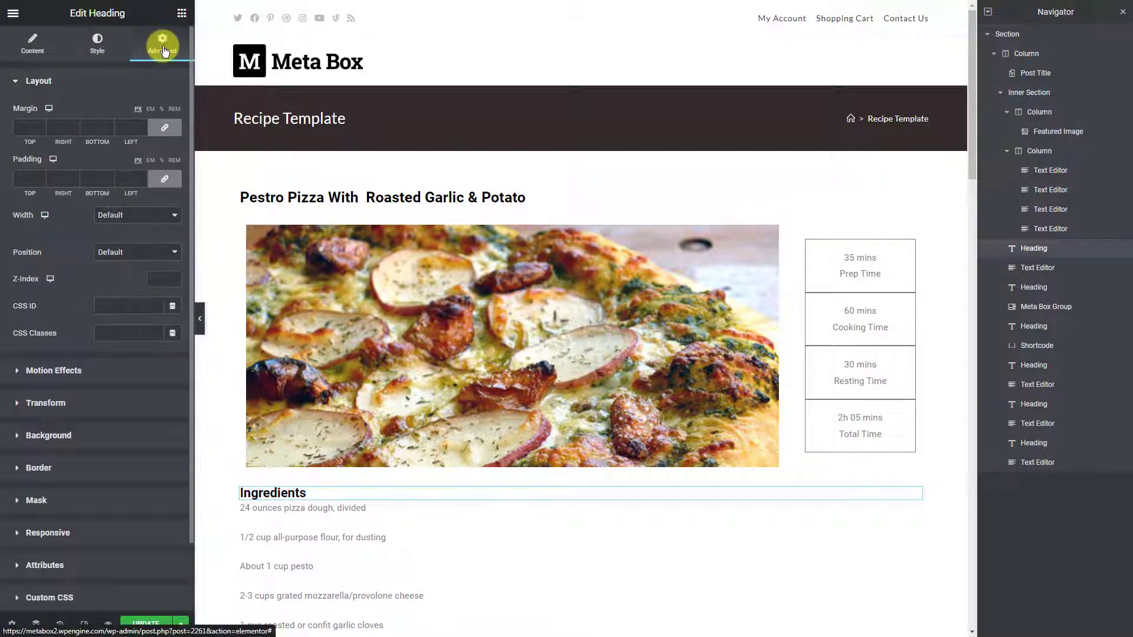
left_click(96, 127)
type("20")
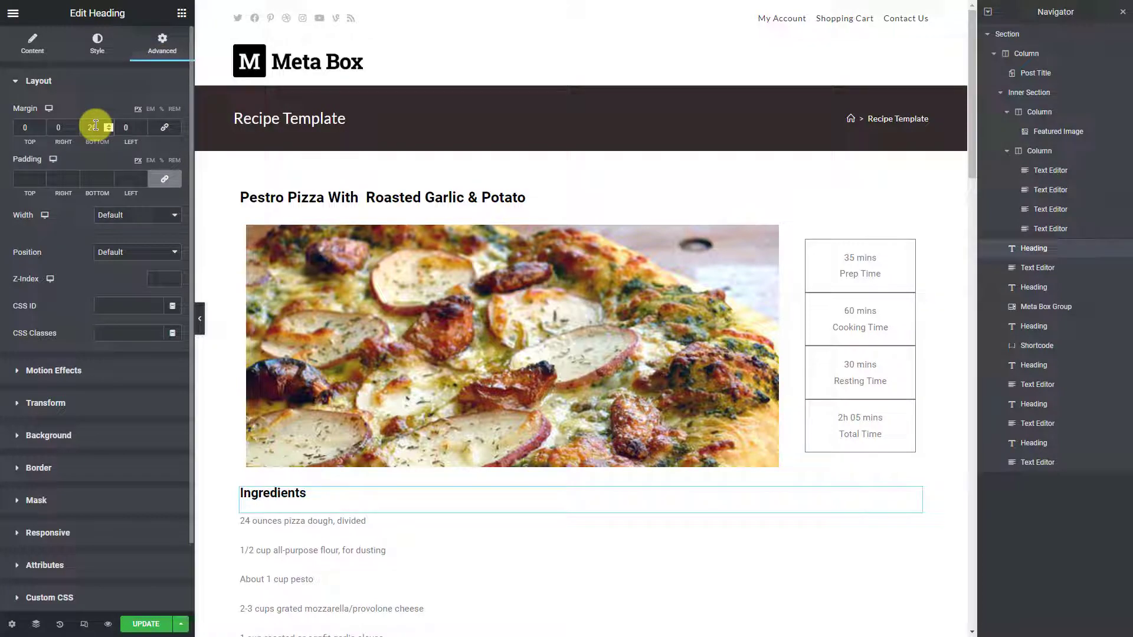
- Change the Instruction heading's text color to black and set its bottom margin to 20 px
left_click(1095, 286)
left_click(95, 47)
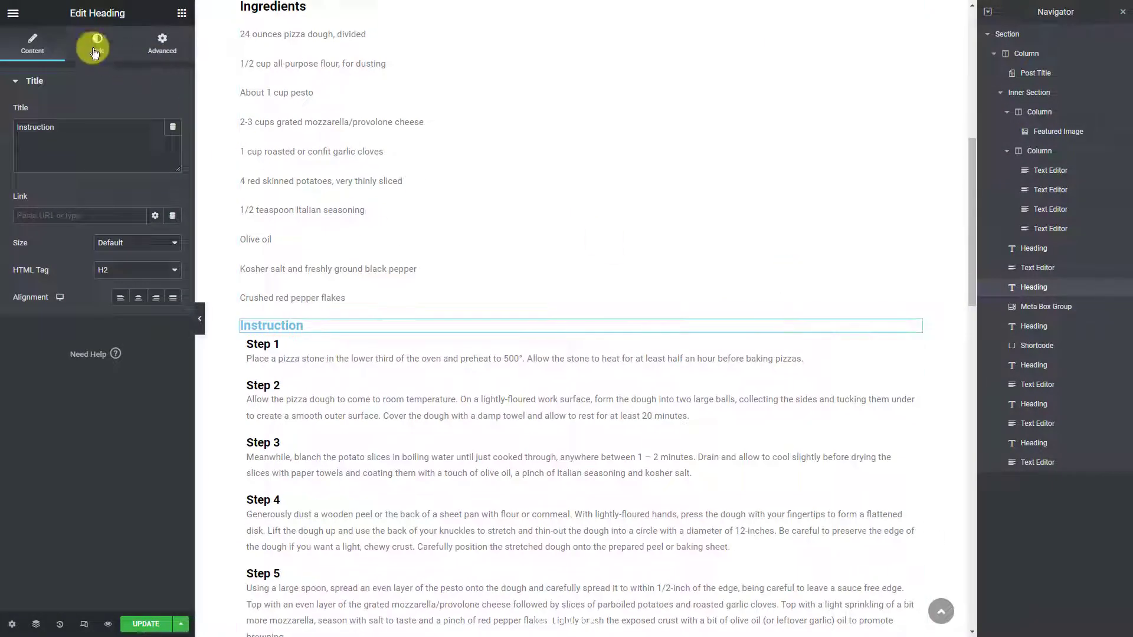
left_click(172, 114)
left_click_drag(26, 269, 16, 282)
left_click(163, 46)
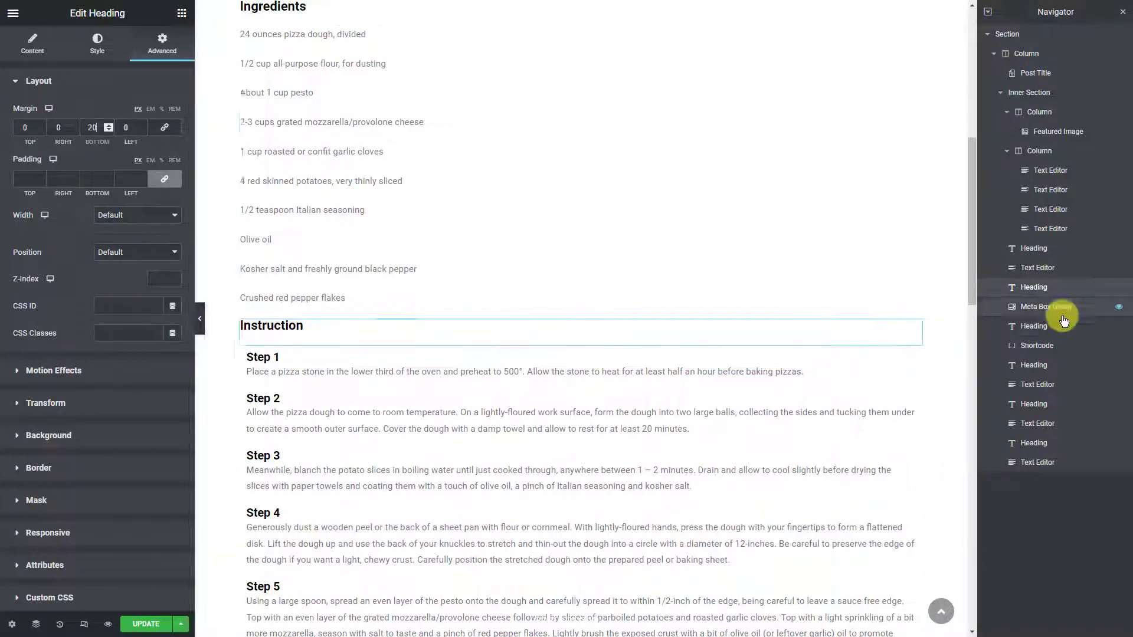
- Change the Video heading's text color to black and set its bottom margin to 20 px
left_click(998, 325)
left_click(101, 41)
left_click(172, 114)
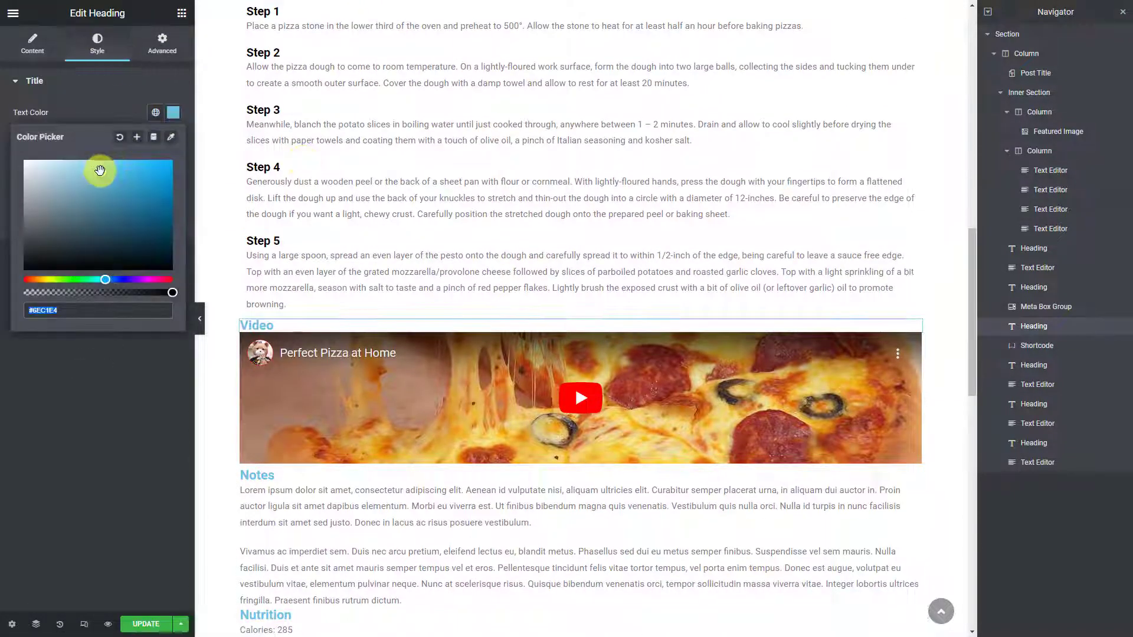
left_click_drag(97, 169, 17, 282)
left_click(163, 46)
left_click(97, 128)
type("20")
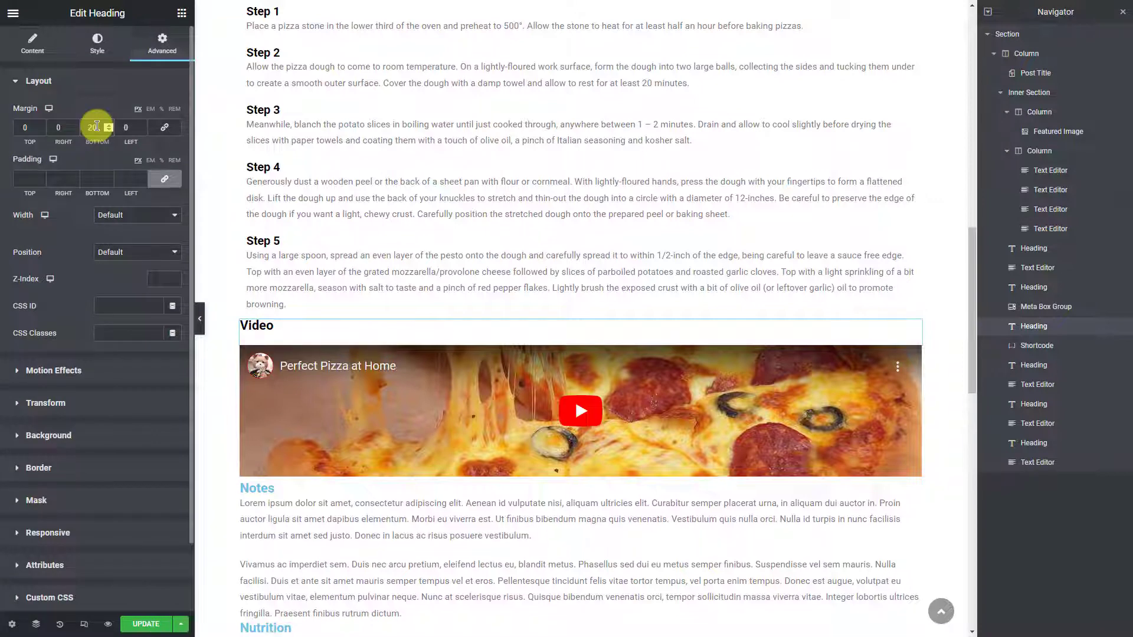
- Change the Notes heading's text color to black and set its bottom margin to 20 px
left_click(1039, 366)
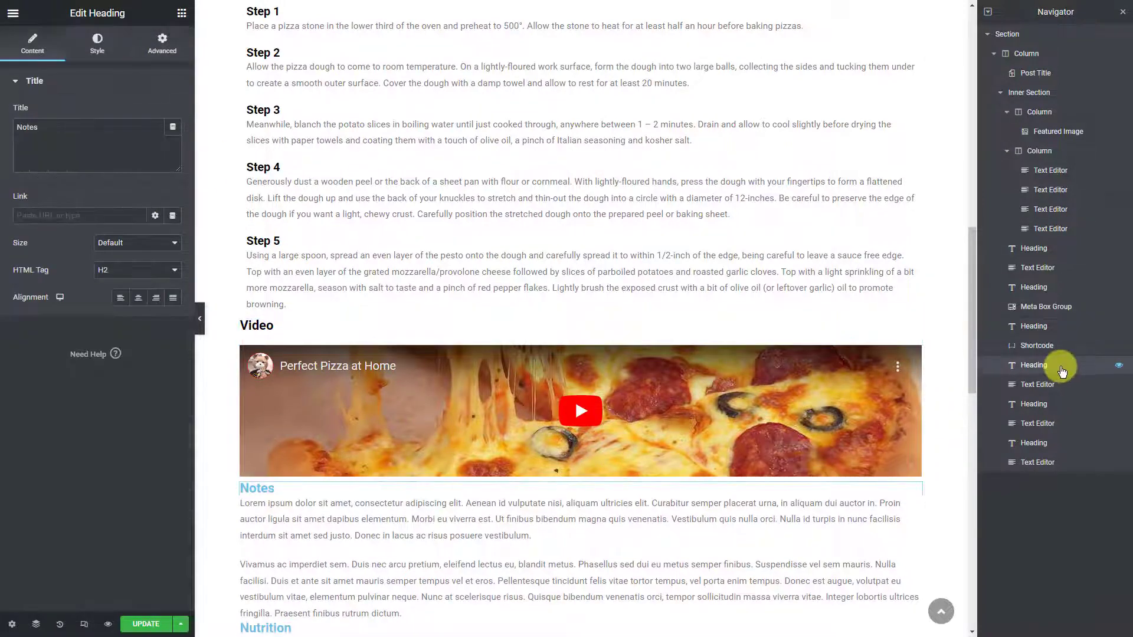
left_click(100, 36)
left_click(175, 115)
left_click_drag(111, 163, 16, 267)
left_click(159, 43)
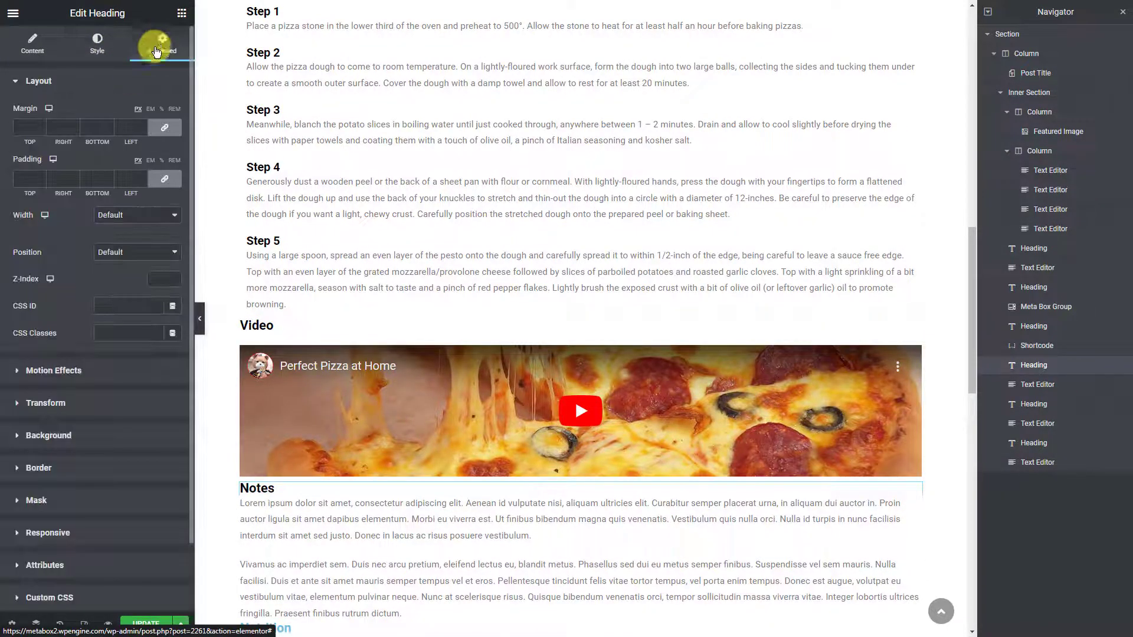
- Change the Nutrition heading's text color to black (#000000) and set its bottom margin to 20 px
left_click(1034, 404)
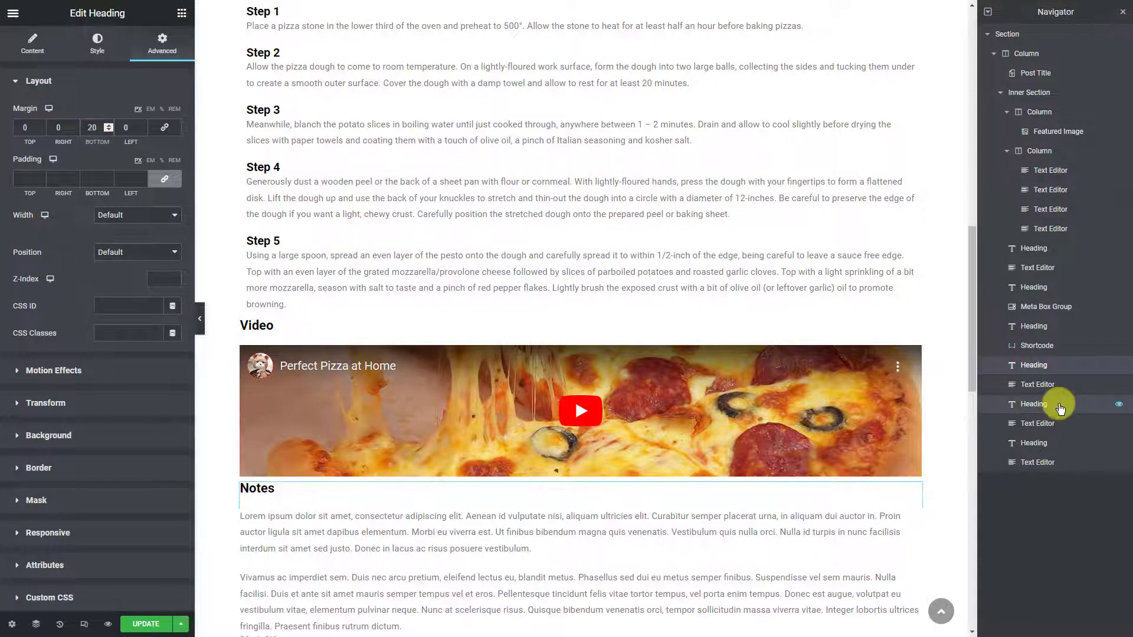
left_click(112, 40)
left_click(172, 112)
left_click_drag(94, 177, 12, 292)
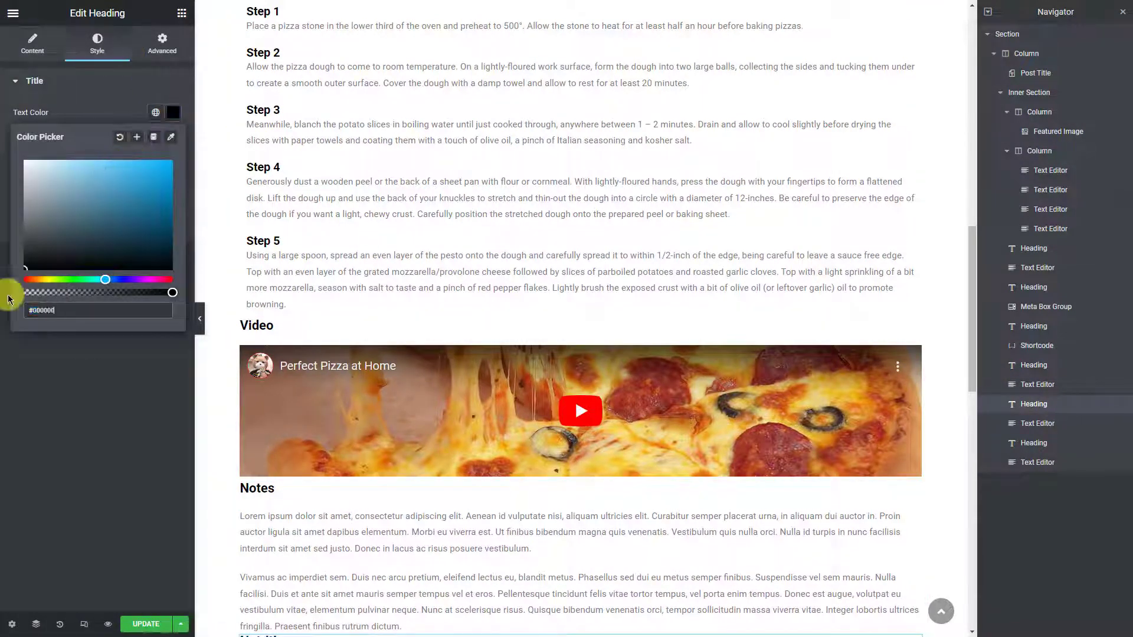
left_click(163, 43)
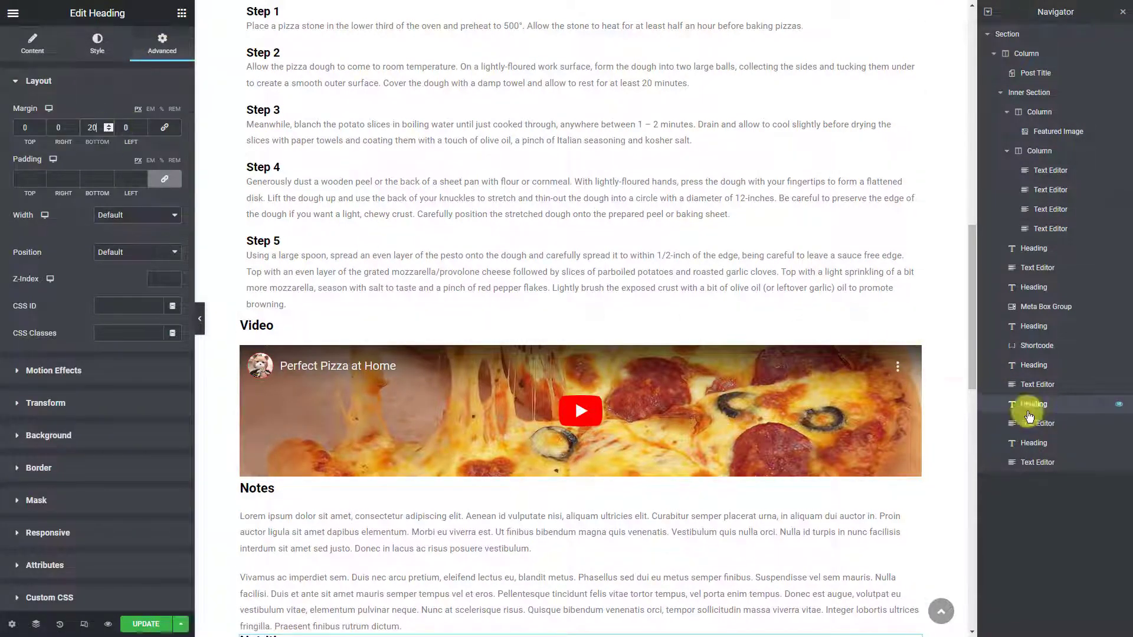
- Change the Equipment heading's text color to black and set its bottom margin to 20 px
left_click(1059, 442)
left_click(95, 40)
left_click(175, 112)
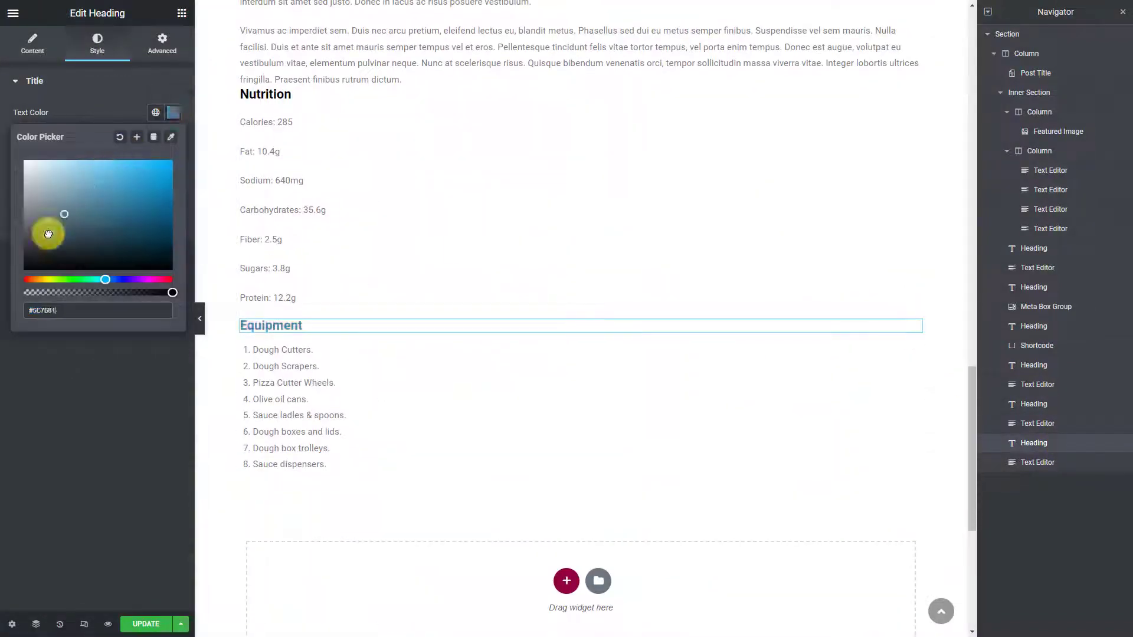
left_click_drag(46, 233, 15, 285)
left_click(150, 52)
key("Up")
key("Up")
key("Up")
key("Up")
key("Up")
key("Up")
key("Up")
key("Up")
key("Up")
key("Up")
key("Up")
key("Up")
key("Up")
key("Up")
key("Up")
key("Up")
key("Up")
key("Up")
key("Up")
key("Up")
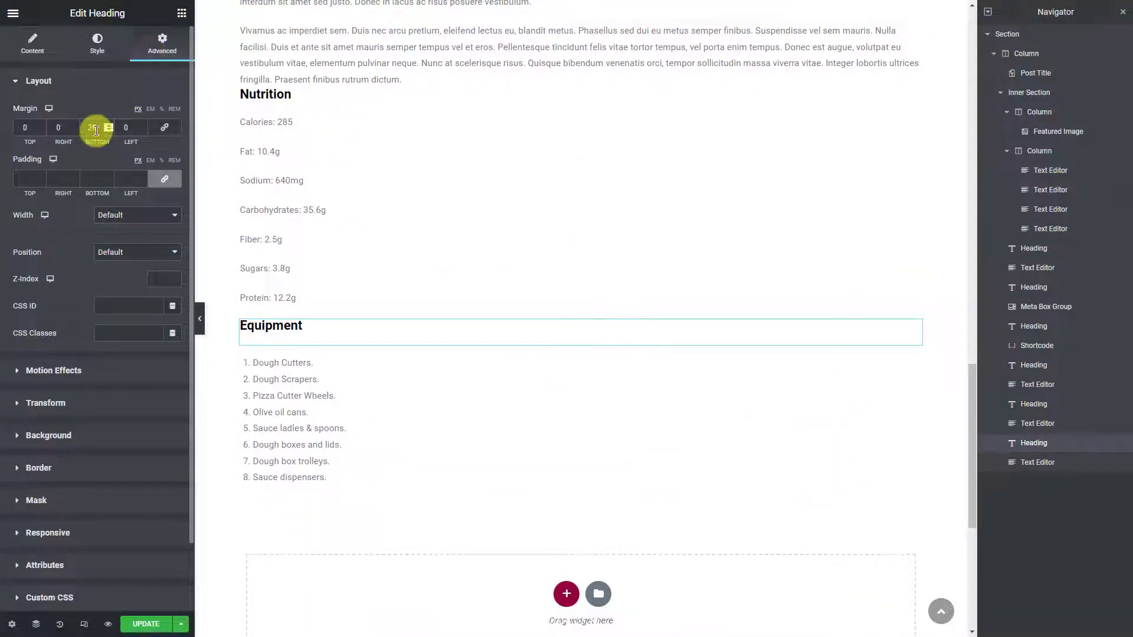
- Review the styled recipe template on its front-end page, from the title and time boxes down to the Equipment list
left_click(949, 500)
scroll(950, 501, "up", 20)
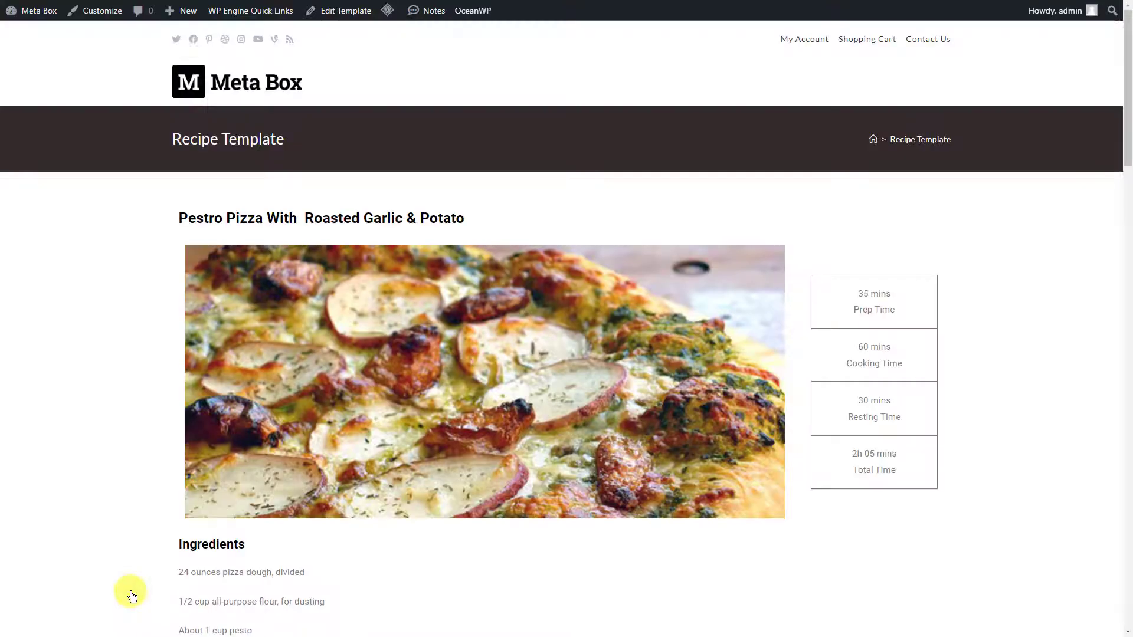
scroll(1019, 376, "down", 19)
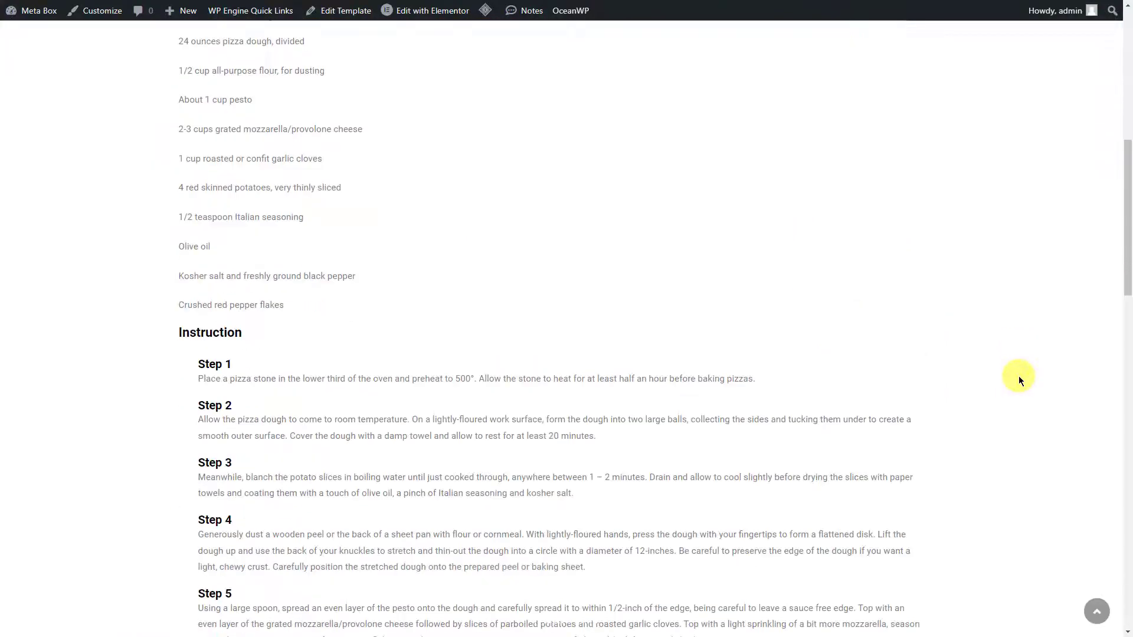
scroll(1019, 376, "down", 8)
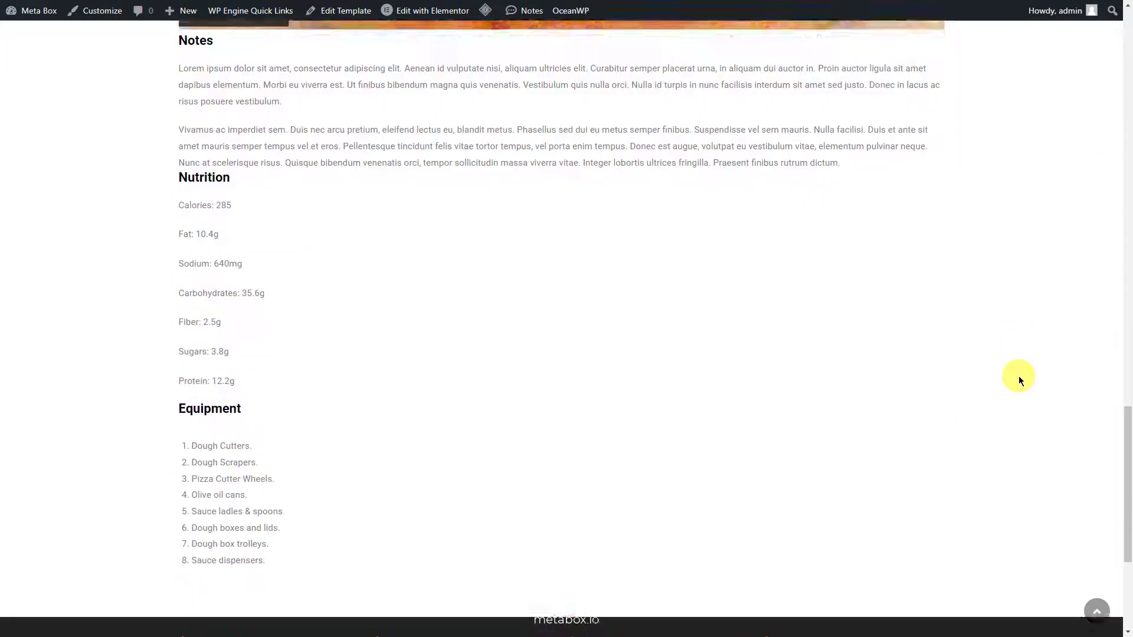
scroll(1018, 376, "up", 20)
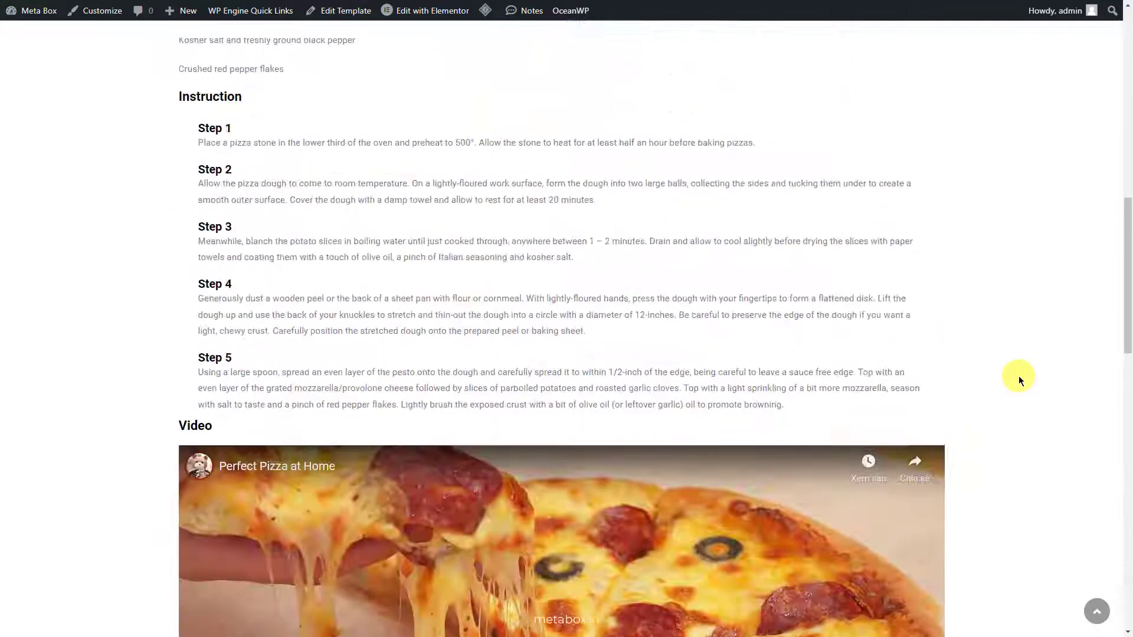
scroll(1018, 376, "up", 4)
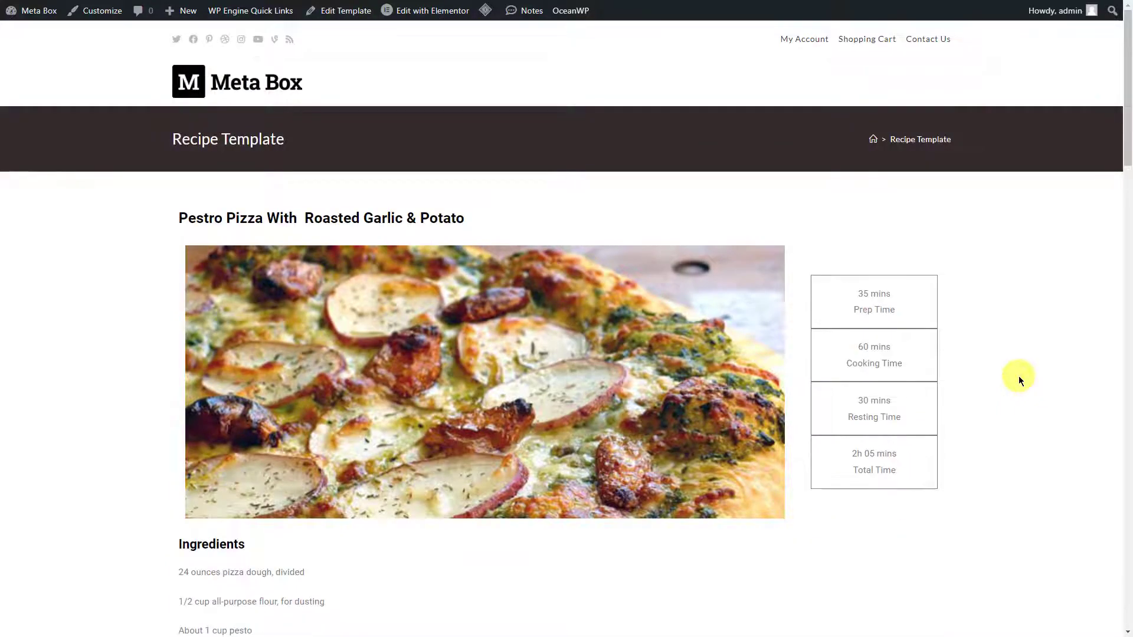